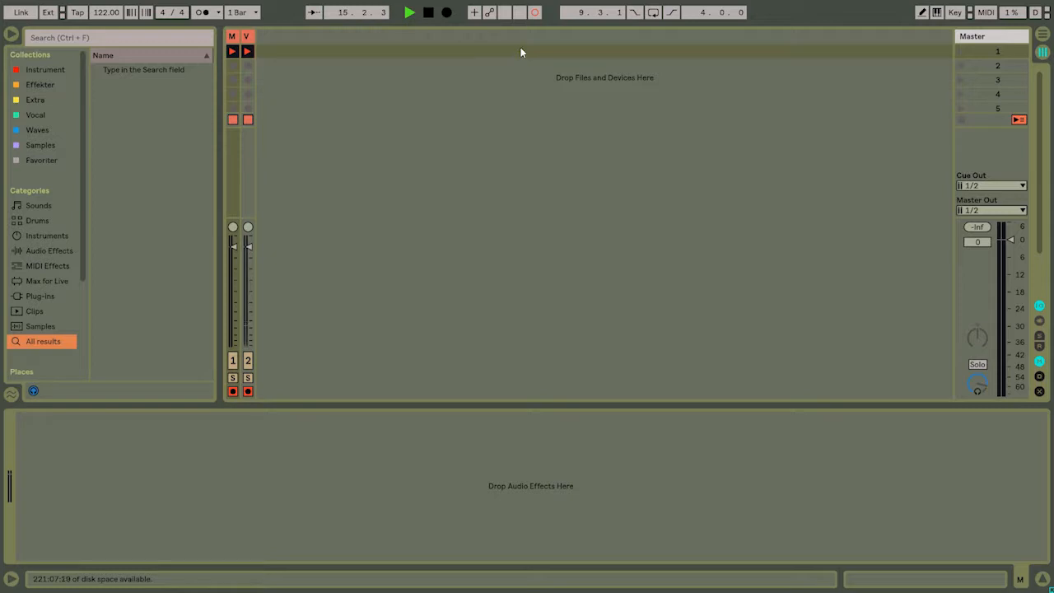
Search the browser for "Midi mad" and load the Midi Madness 3 plug-in onto a new MIDI track.
{"action": "left_click", "coordinate": [94, 41]}
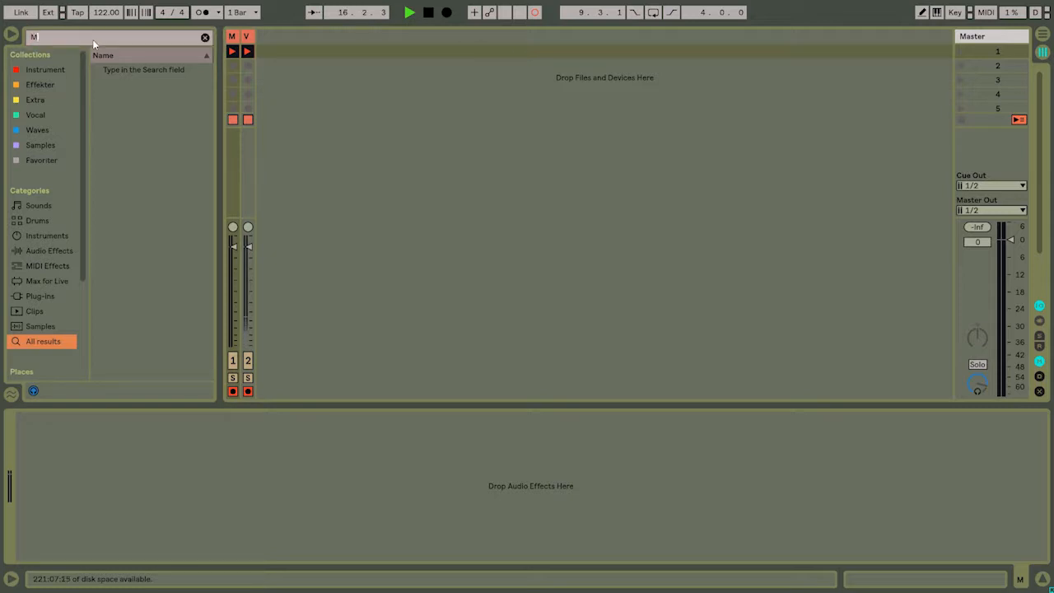
{"action": "type", "text": "MIDI"}
{"action": "key", "text": "BackSpace"}
{"action": "key", "text": "BackSpace"}
{"action": "type", "text": "idi mad"}
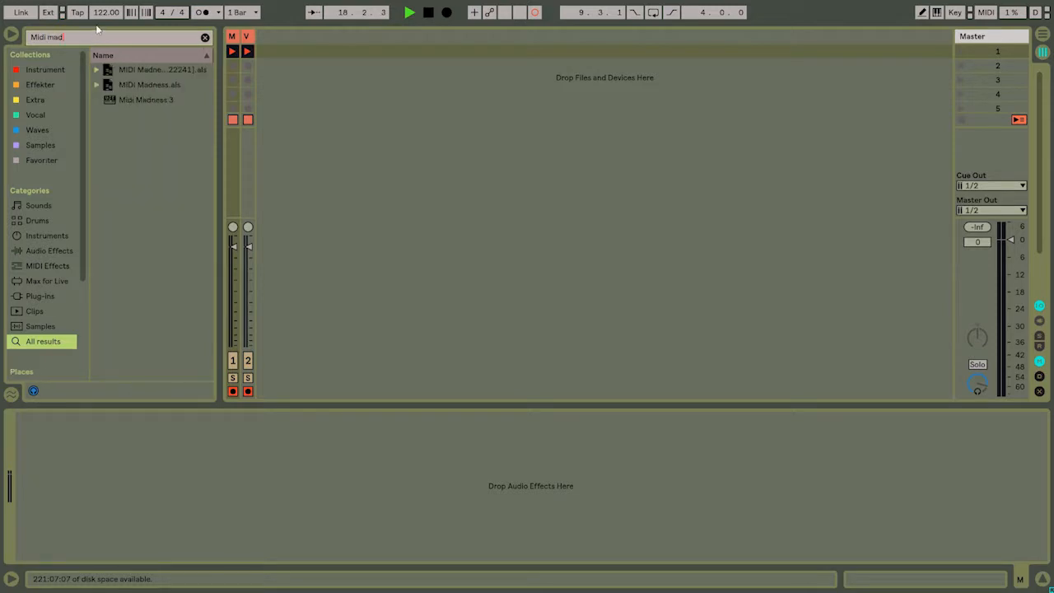
{"action": "left_click_drag", "start_coordinate": [125, 99], "coordinate": [283, 52]}
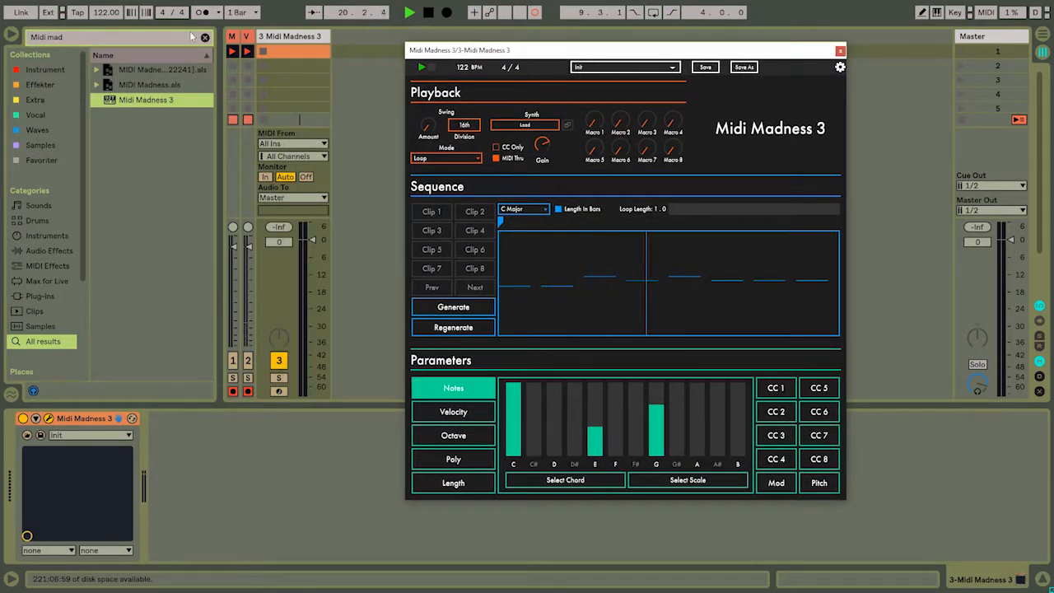
{"action": "left_click_drag", "start_coordinate": [537, 57], "coordinate": [571, 69]}
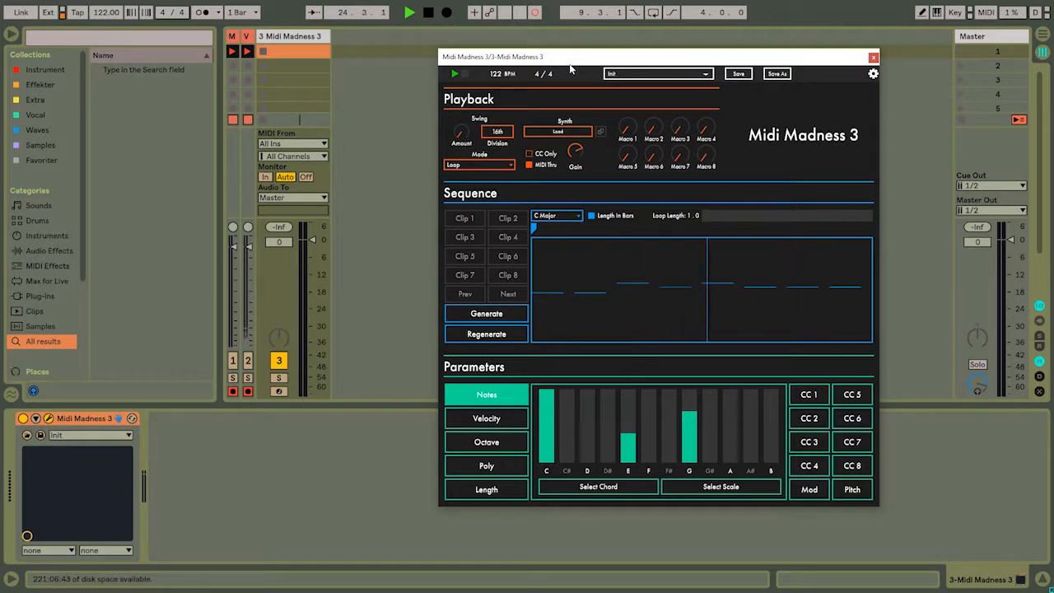
{"action": "left_click", "coordinate": [576, 133]}
{"action": "left_click", "coordinate": [543, 112]}
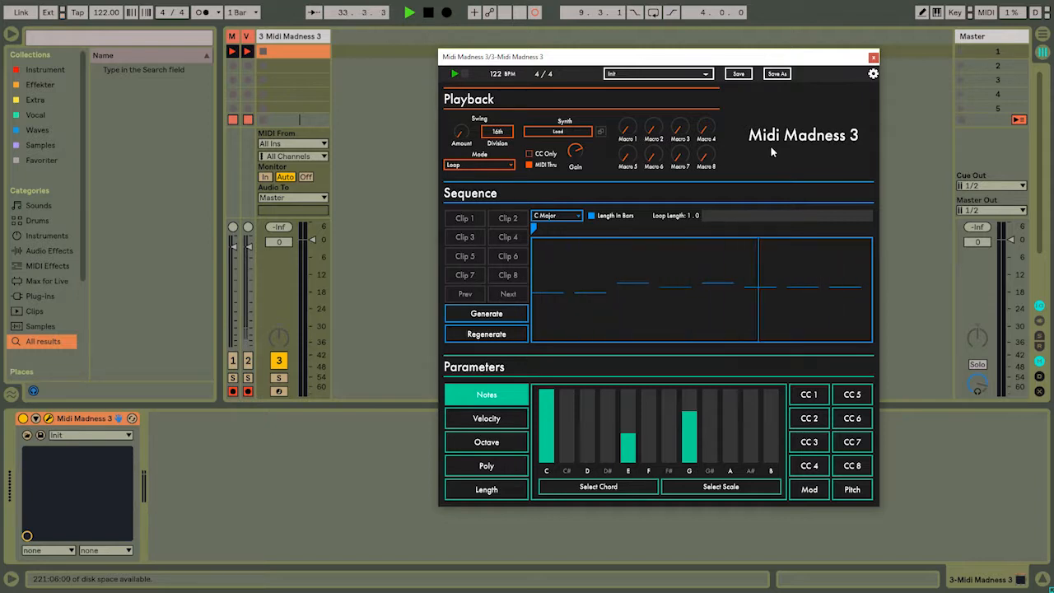
Unfold the Midi Madness 3 device parameters, turn on Configure mode and remove all preset parameters from the device panel.
{"action": "left_click_drag", "start_coordinate": [616, 58], "coordinate": [704, 63]}
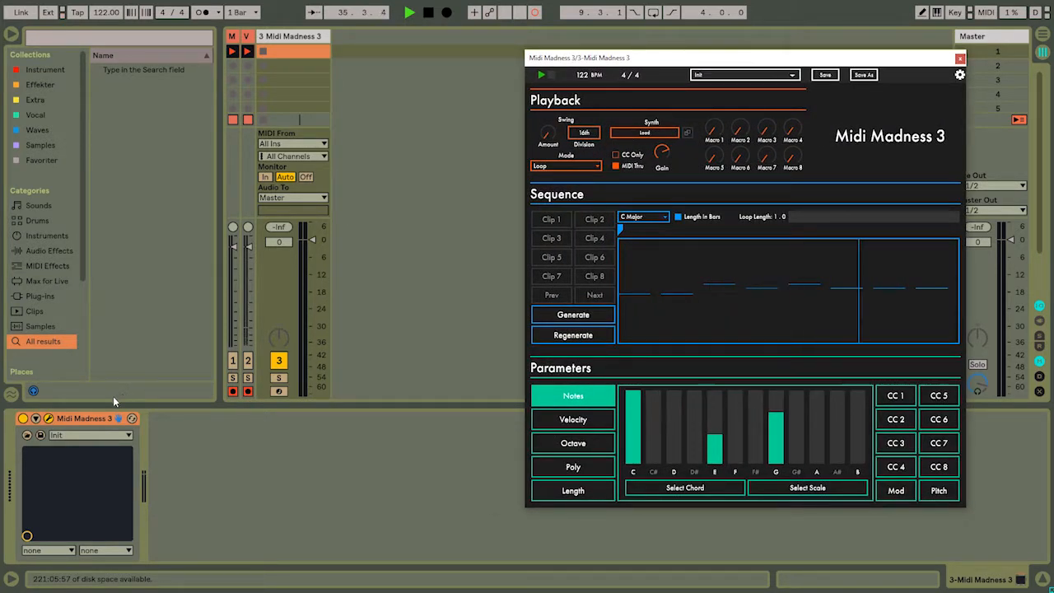
{"action": "left_click", "coordinate": [37, 418]}
{"action": "scroll", "coordinate": [281, 476], "scroll_direction": "down", "scroll_amount": 10}
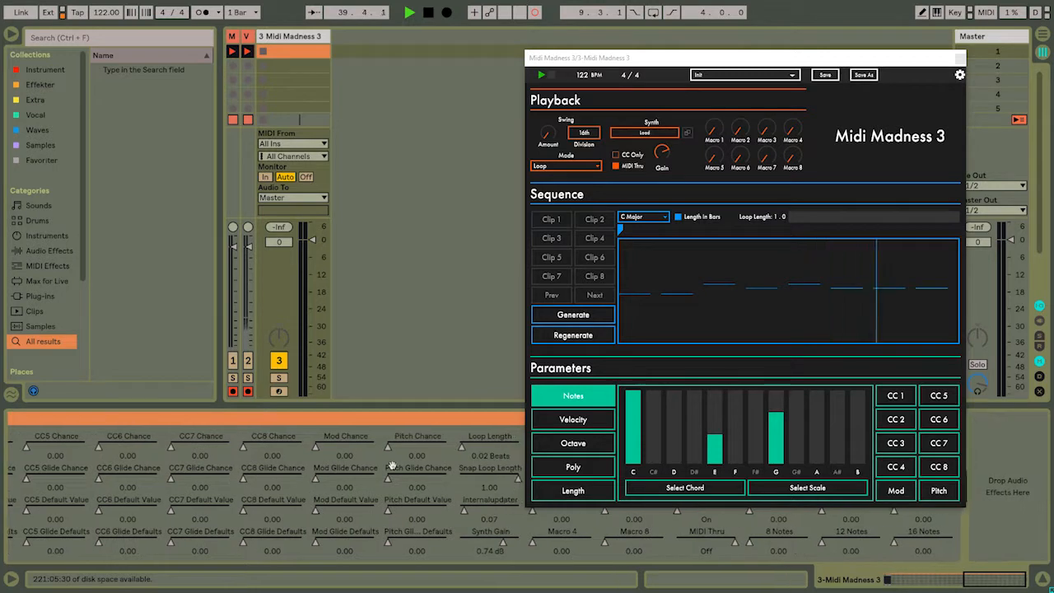
{"action": "left_click_drag", "start_coordinate": [699, 55], "coordinate": [561, 49]}
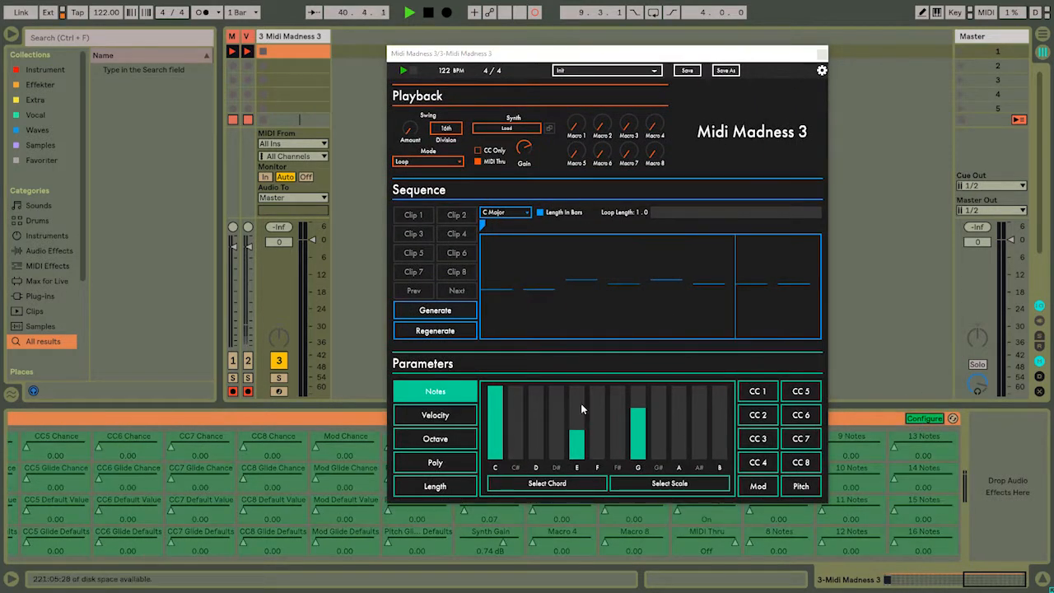
{"action": "scroll", "coordinate": [251, 457], "scroll_direction": "up", "scroll_amount": 10}
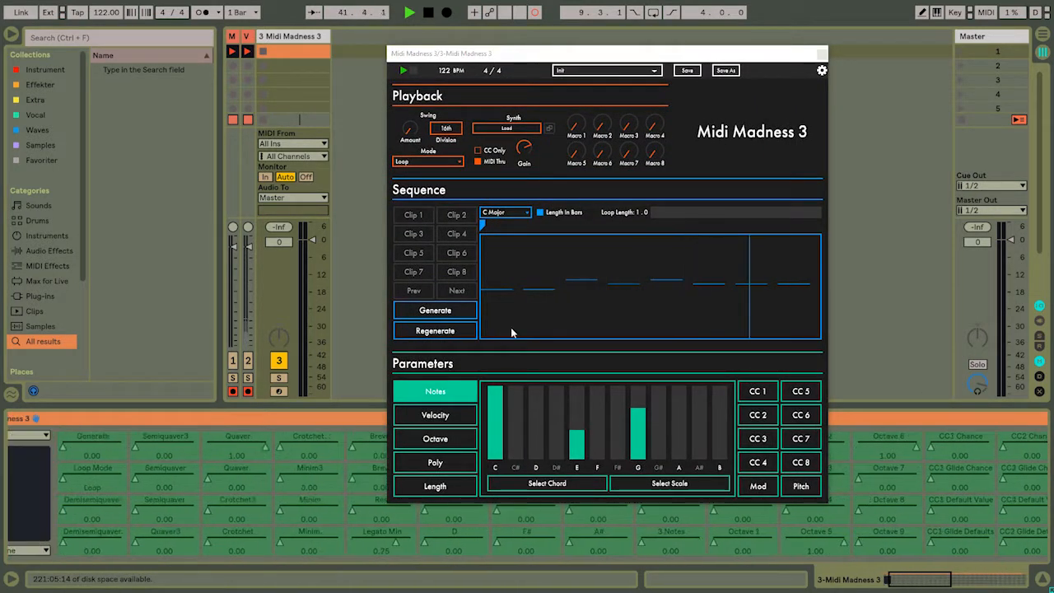
{"action": "scroll", "coordinate": [298, 445], "scroll_direction": "up", "scroll_amount": 3}
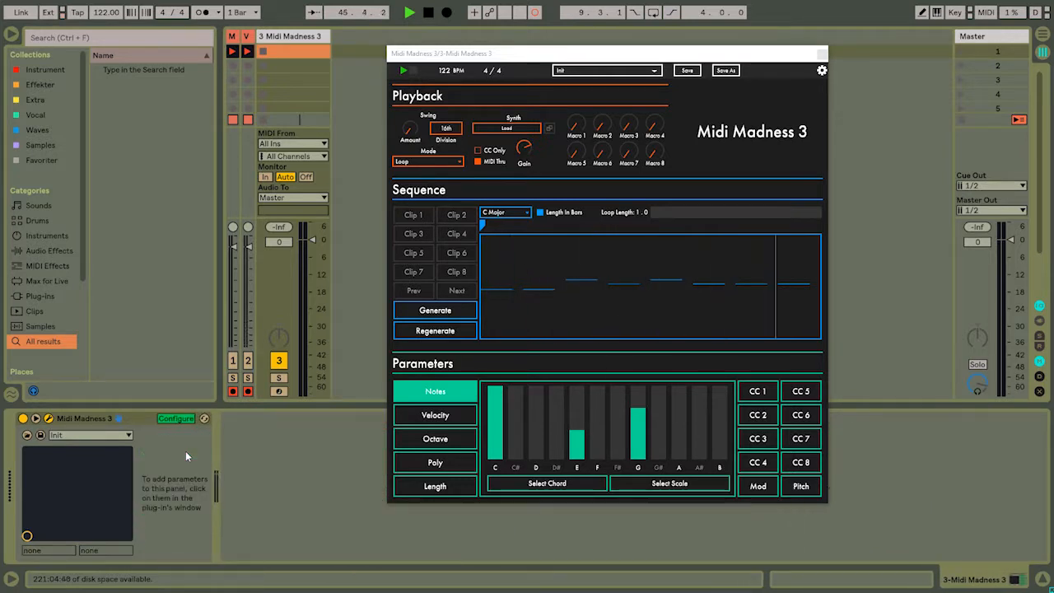
{"action": "left_click", "coordinate": [174, 418]}
{"action": "left_click", "coordinate": [175, 418]}
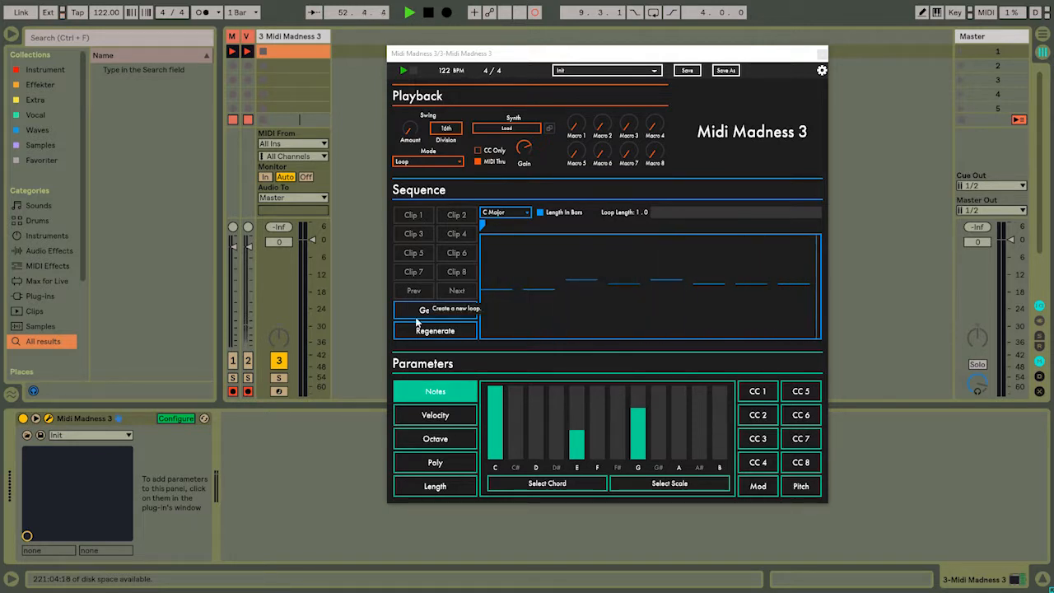
Add the Swing Amount, Loop Mode and Generate controls to the configured parameters, with the playback mode set to Loop.
{"action": "left_click", "coordinate": [409, 129]}
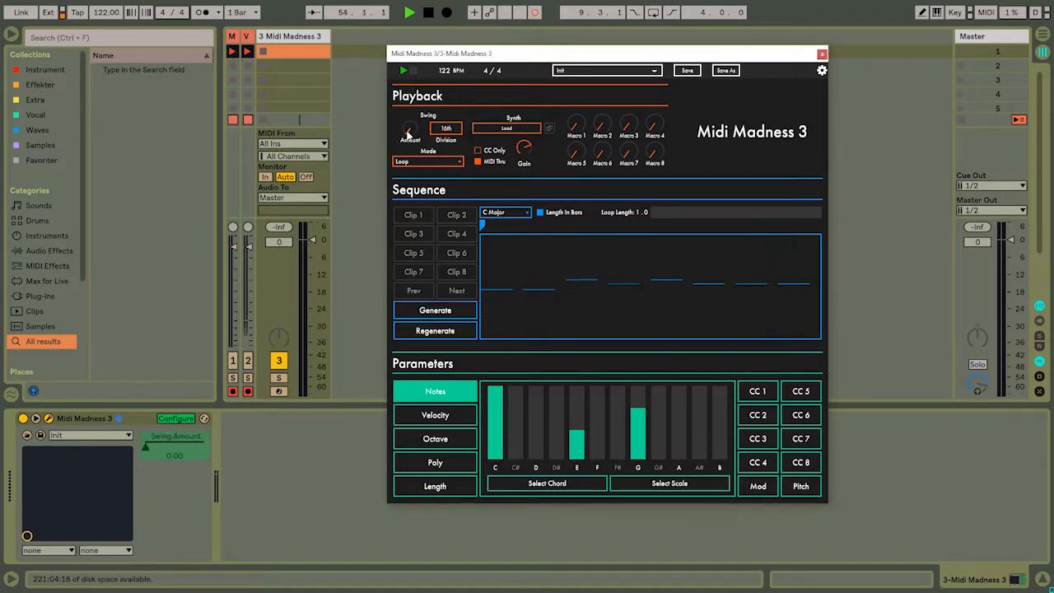
{"action": "left_click", "coordinate": [416, 161]}
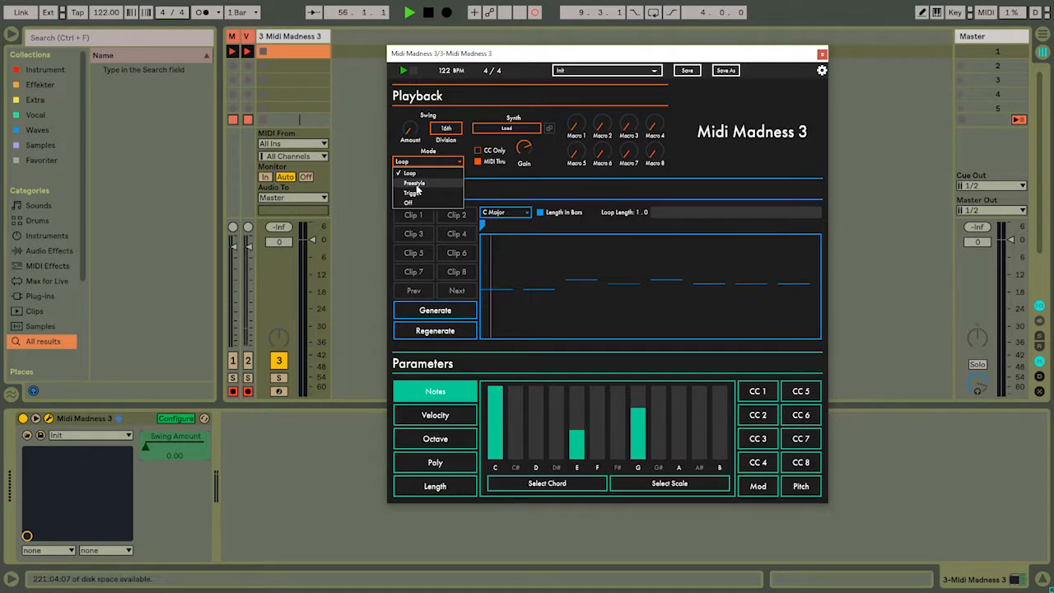
{"action": "left_click", "coordinate": [415, 183]}
{"action": "left_click", "coordinate": [420, 162]}
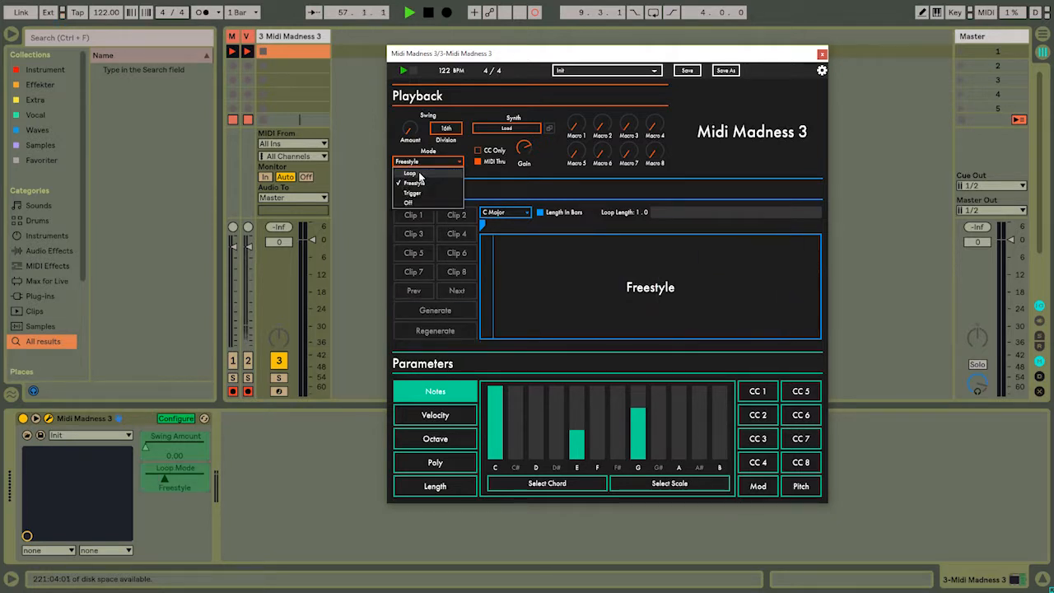
{"action": "left_click", "coordinate": [420, 173]}
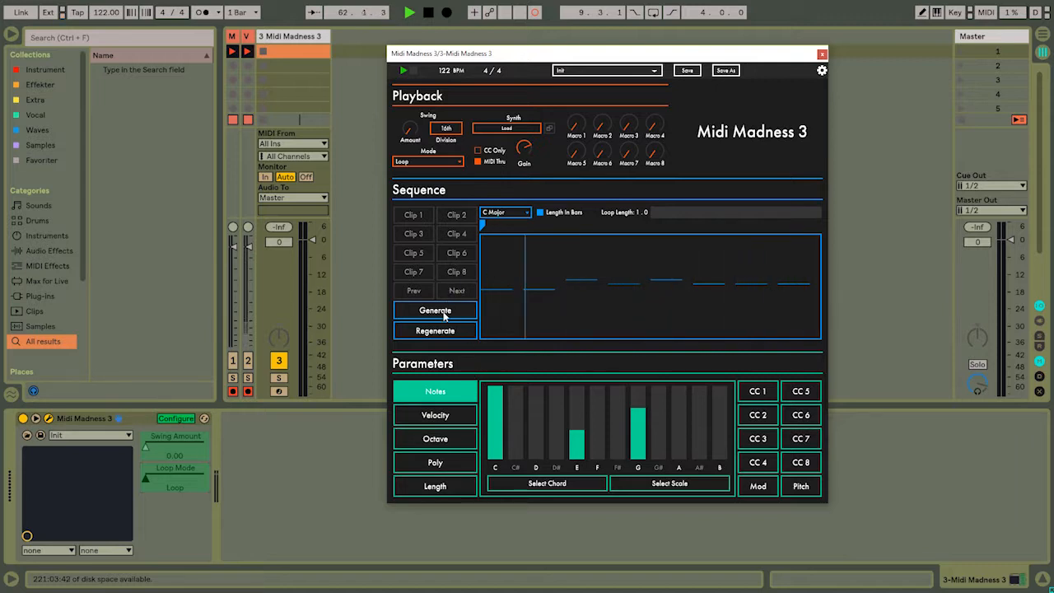
{"action": "left_click", "coordinate": [435, 311]}
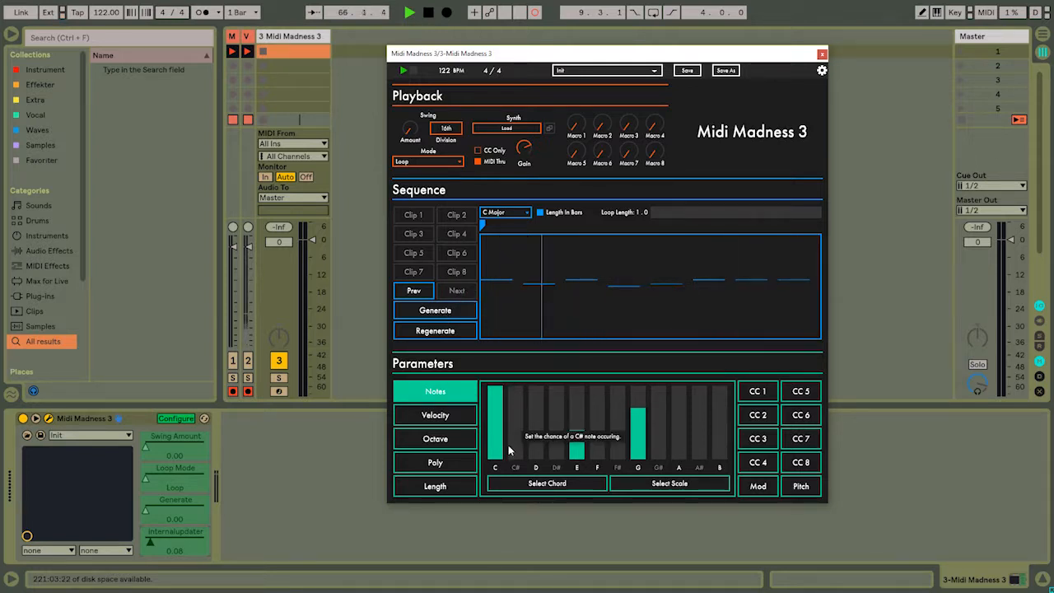
Add the natural notes C to B, octaves 3 to 6 and the 1 to 3 Notes polyphony to the configured parameters, with only note C active.
{"action": "mouse_move", "coordinate": [504, 450]}
{"action": "left_mouse_down"}
{"action": "mouse_move", "coordinate": [511, 387]}
{"action": "mouse_move", "coordinate": [536, 395]}
{"action": "mouse_move", "coordinate": [537, 461]}
{"action": "mouse_move", "coordinate": [576, 399]}
{"action": "mouse_move", "coordinate": [605, 455]}
{"action": "mouse_move", "coordinate": [637, 422]}
{"action": "mouse_move", "coordinate": [694, 463]}
{"action": "mouse_move", "coordinate": [680, 448]}
{"action": "mouse_move", "coordinate": [683, 466]}
{"action": "left_mouse_up"}
{"action": "mouse_move", "coordinate": [720, 453]}
{"action": "left_mouse_down"}
{"action": "mouse_move", "coordinate": [720, 404]}
{"action": "mouse_move", "coordinate": [699, 475]}
{"action": "left_mouse_up"}
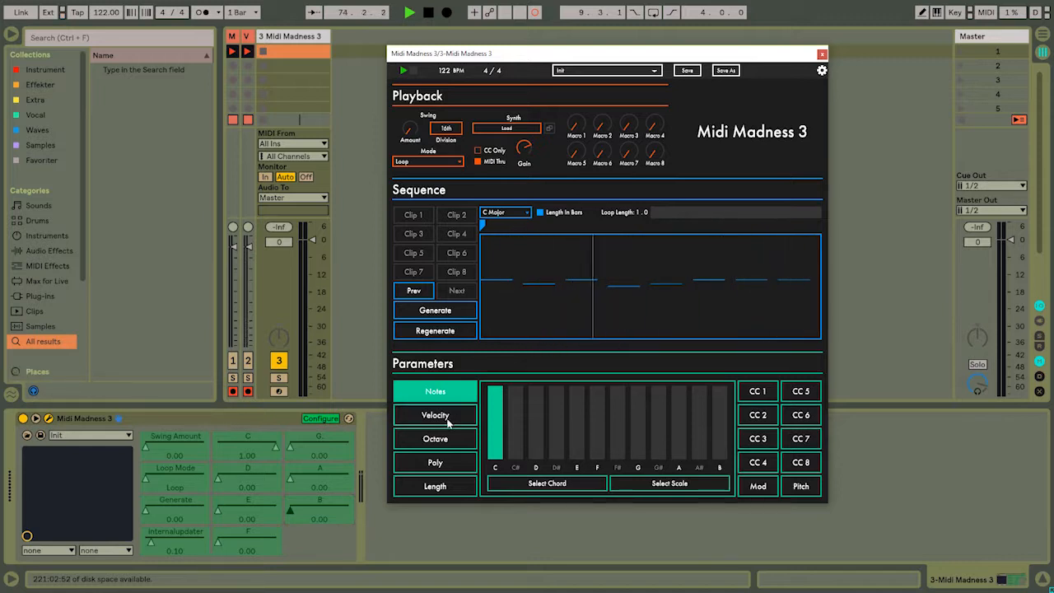
{"action": "left_click", "coordinate": [440, 441]}
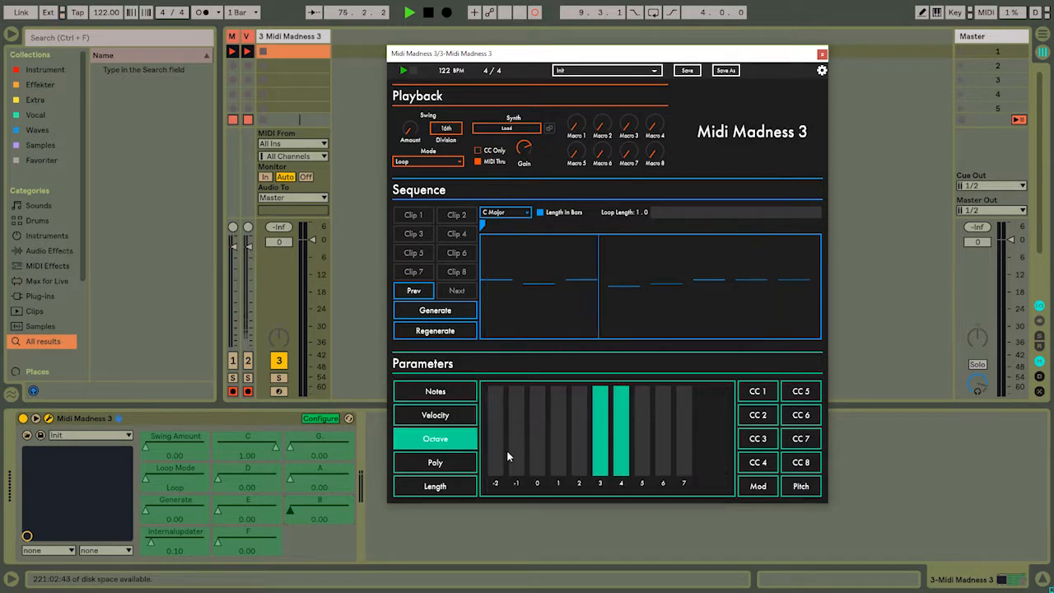
{"action": "mouse_move", "coordinate": [565, 470]}
{"action": "left_mouse_down"}
{"action": "mouse_move", "coordinate": [565, 438]}
{"action": "mouse_move", "coordinate": [574, 461]}
{"action": "mouse_move", "coordinate": [605, 447]}
{"action": "mouse_move", "coordinate": [607, 473]}
{"action": "mouse_move", "coordinate": [600, 387]}
{"action": "left_mouse_up"}
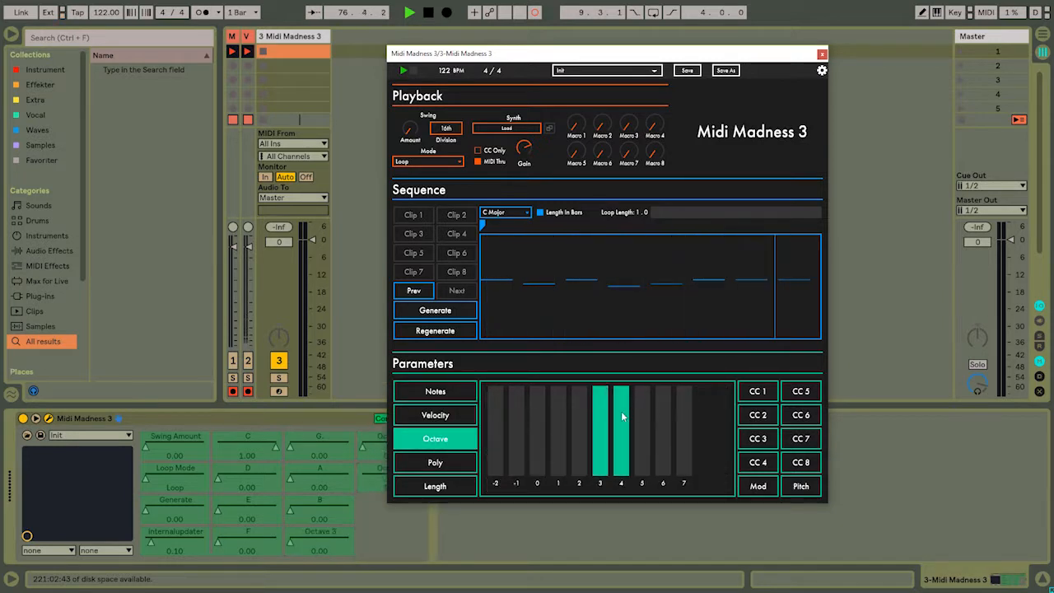
{"action": "left_click", "coordinate": [457, 463]}
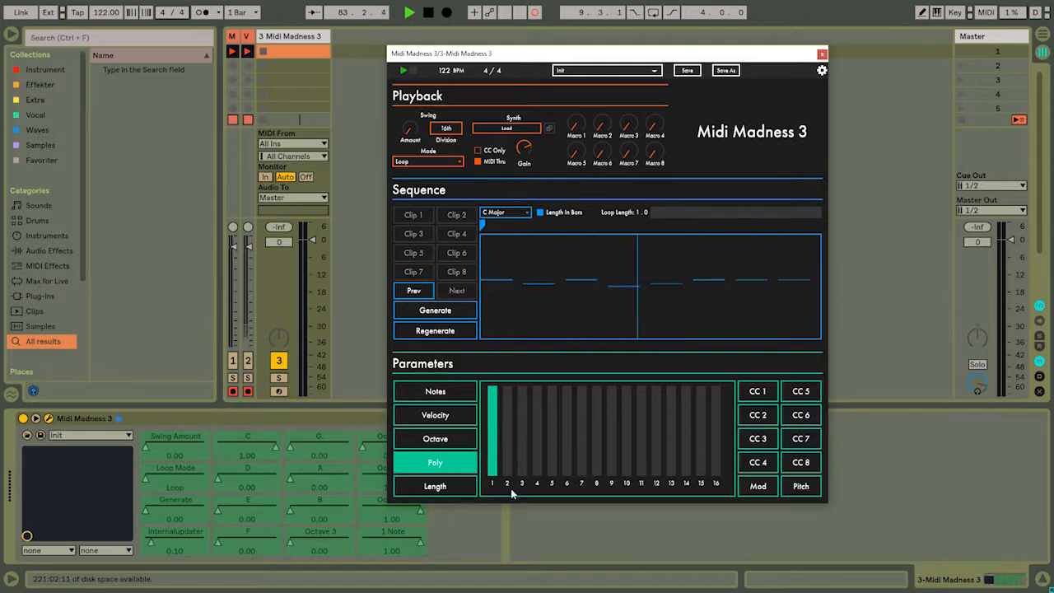
Add the note length sliders from Demisemiquaver to Breve plus Rest to the configured parameters, and set both Legato sliders to 0.54.
{"action": "left_click", "coordinate": [443, 490]}
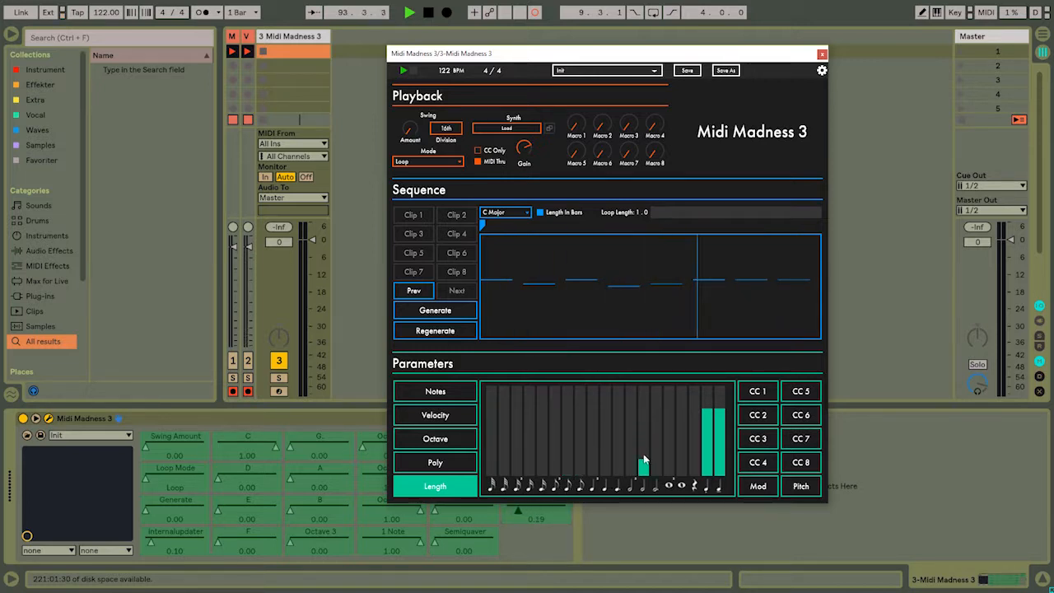
{"action": "left_click_drag", "start_coordinate": [645, 462], "coordinate": [663, 487]}
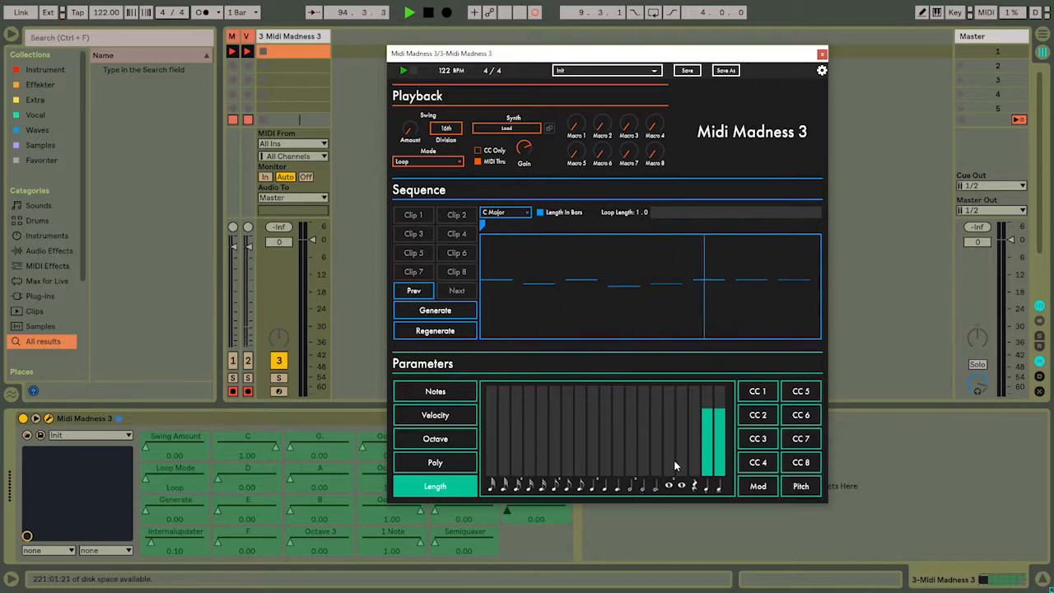
{"action": "left_click_drag", "start_coordinate": [682, 463], "coordinate": [682, 506]}
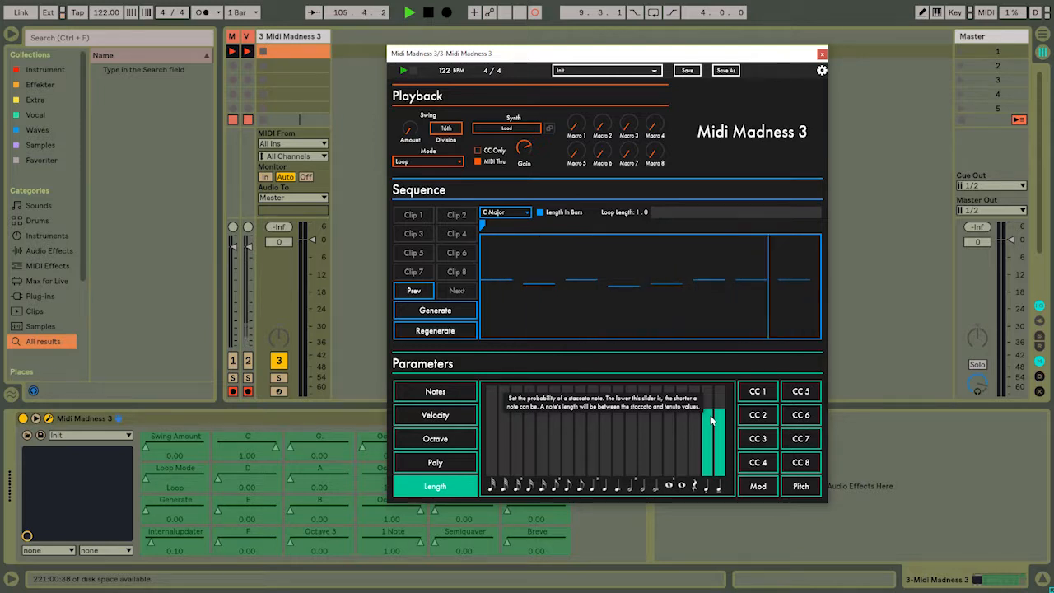
{"action": "mouse_move", "coordinate": [710, 420]}
{"action": "left_mouse_down"}
{"action": "mouse_move", "coordinate": [726, 405]}
{"action": "mouse_move", "coordinate": [722, 438]}
{"action": "left_mouse_up"}
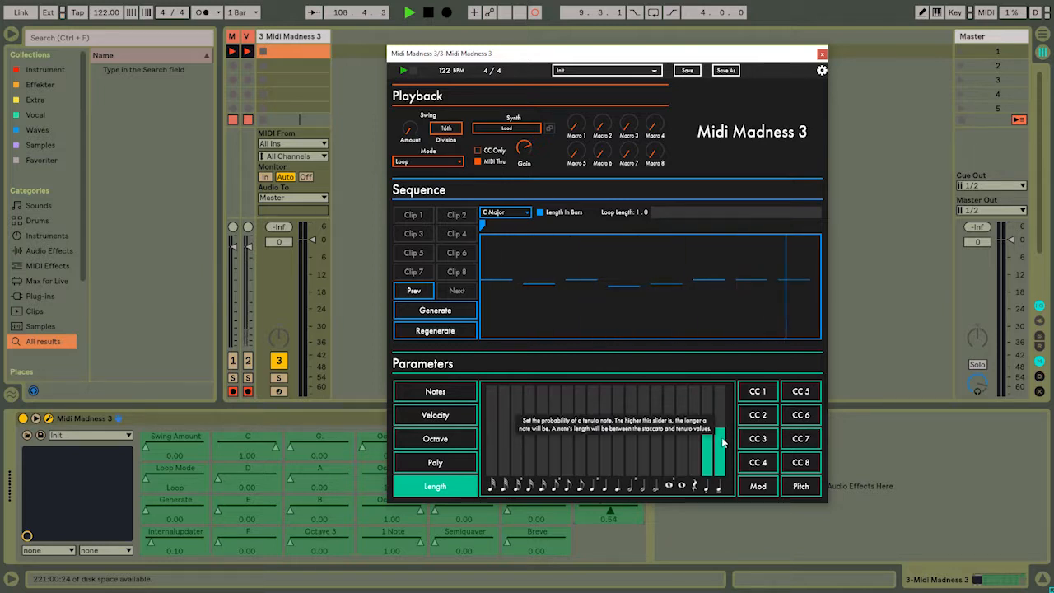
{"action": "left_click", "coordinate": [707, 428]}
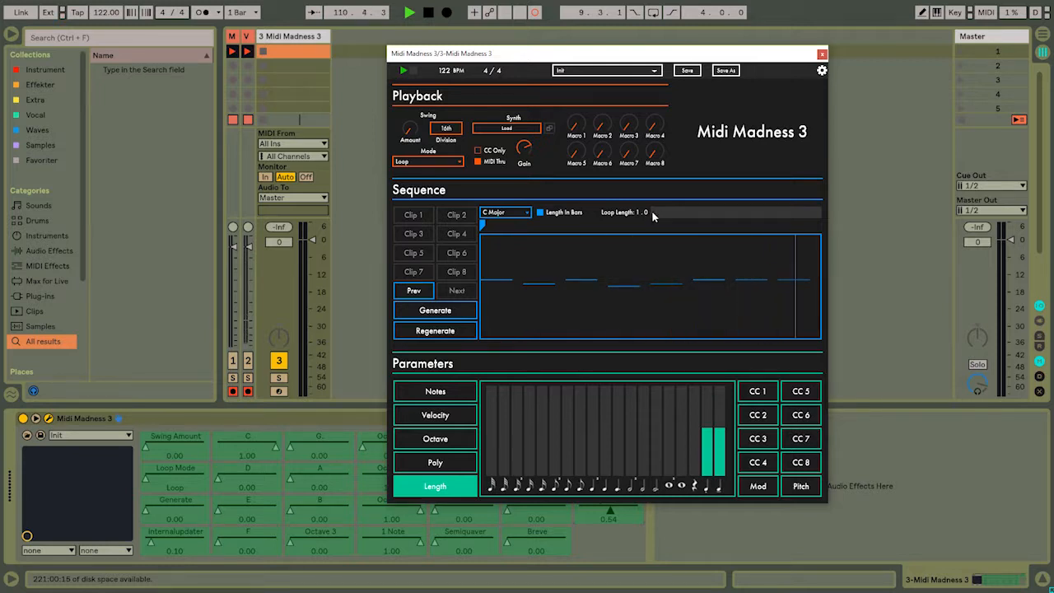
Add Loop Length to the configured parameters, close the plug-in window and turn off Configure mode.
{"action": "left_click_drag", "start_coordinate": [651, 214], "coordinate": [610, 217]}
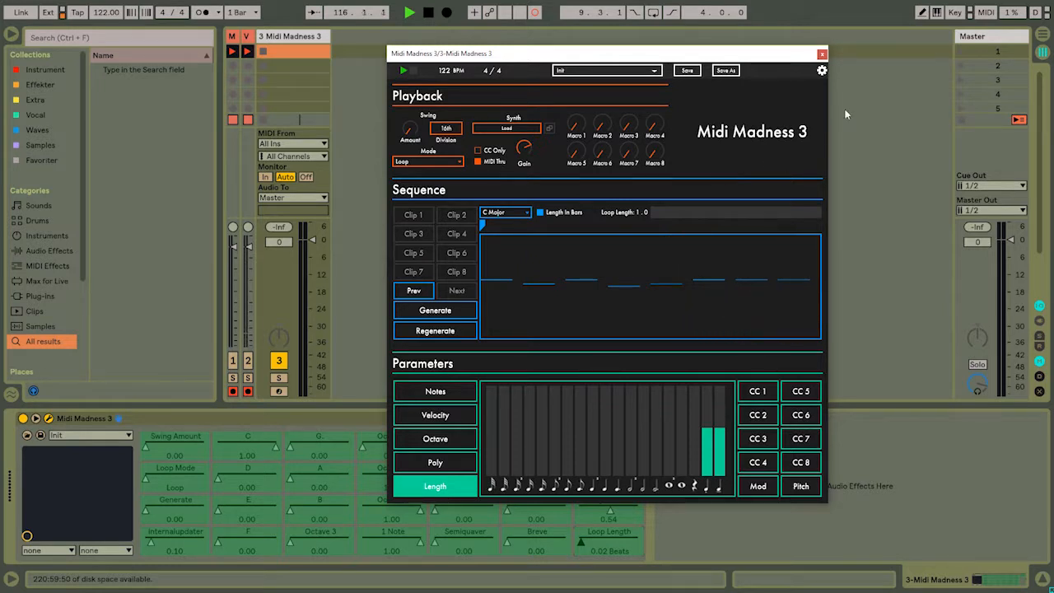
{"action": "left_click", "coordinate": [822, 55]}
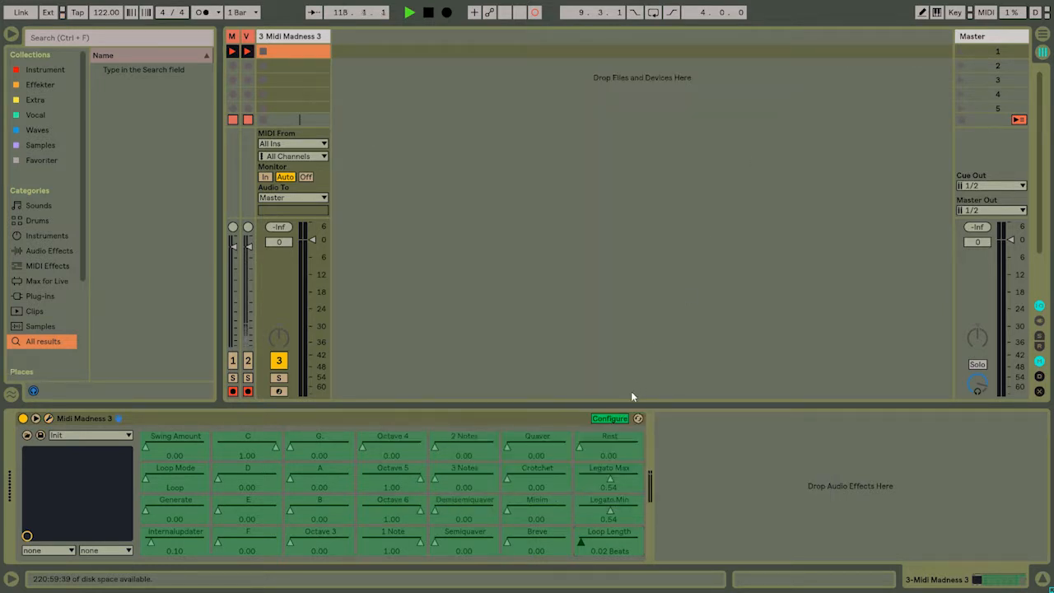
{"action": "left_click", "coordinate": [611, 418]}
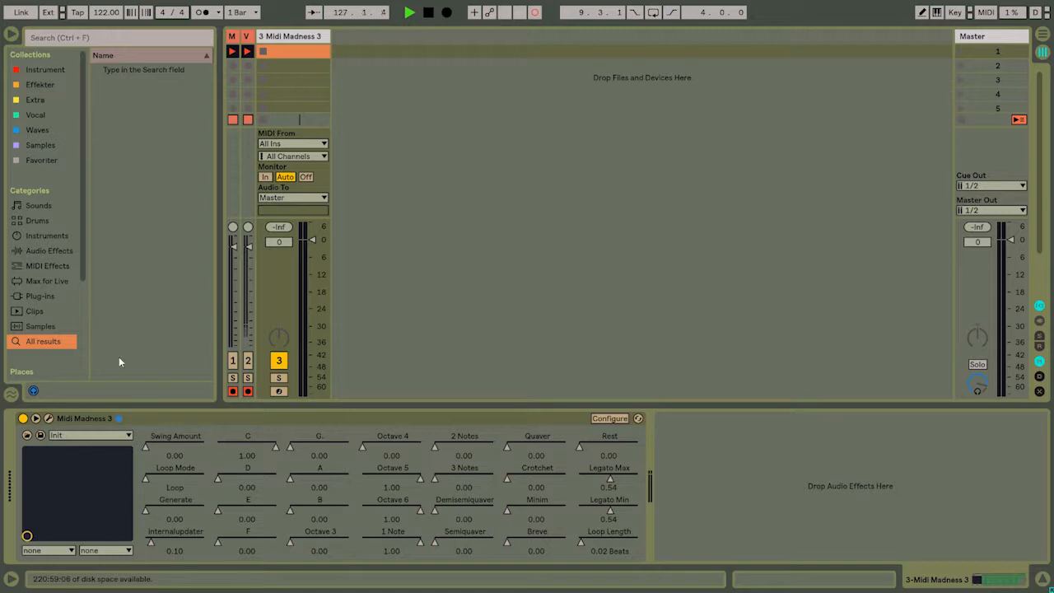
{"action": "left_click", "coordinate": [57, 40]}
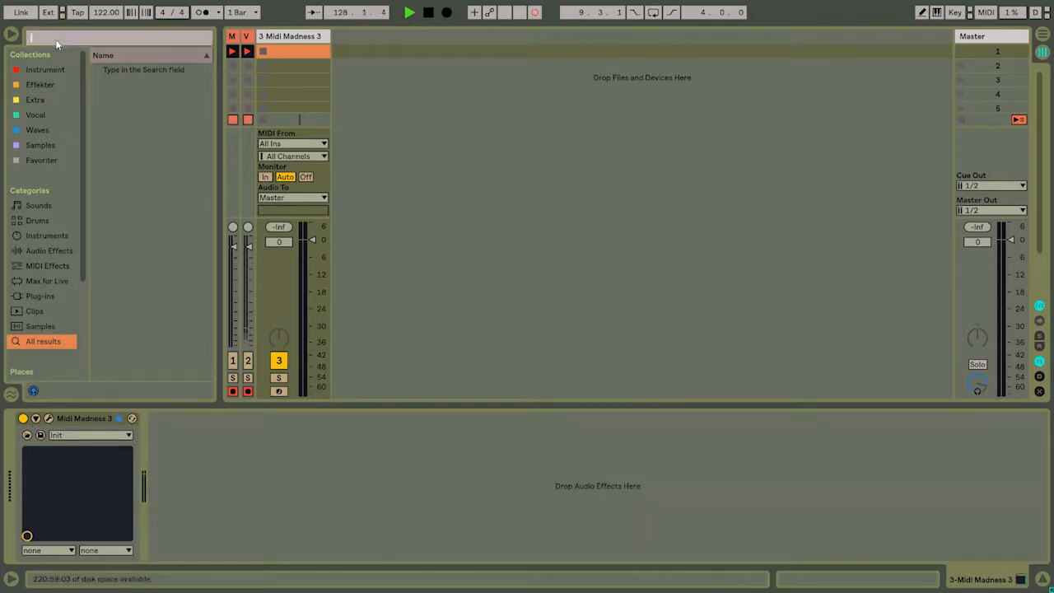
{"action": "type", "text": "omnisp"}
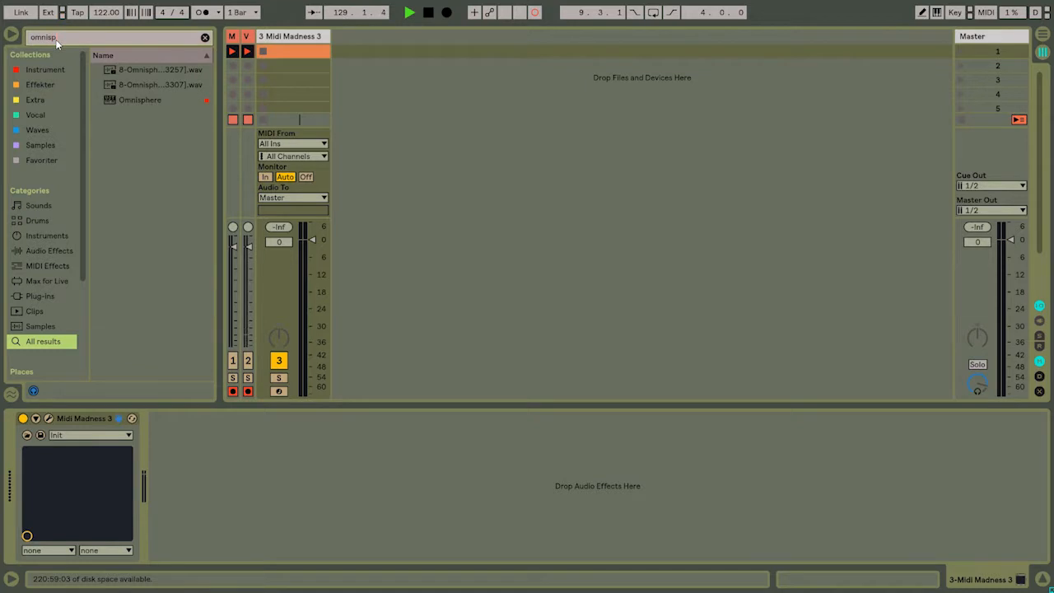
{"action": "mouse_move", "coordinate": [128, 100]}
{"action": "left_mouse_down"}
{"action": "mouse_move", "coordinate": [440, 78]}
{"action": "mouse_move", "coordinate": [146, 90]}
{"action": "left_mouse_up"}
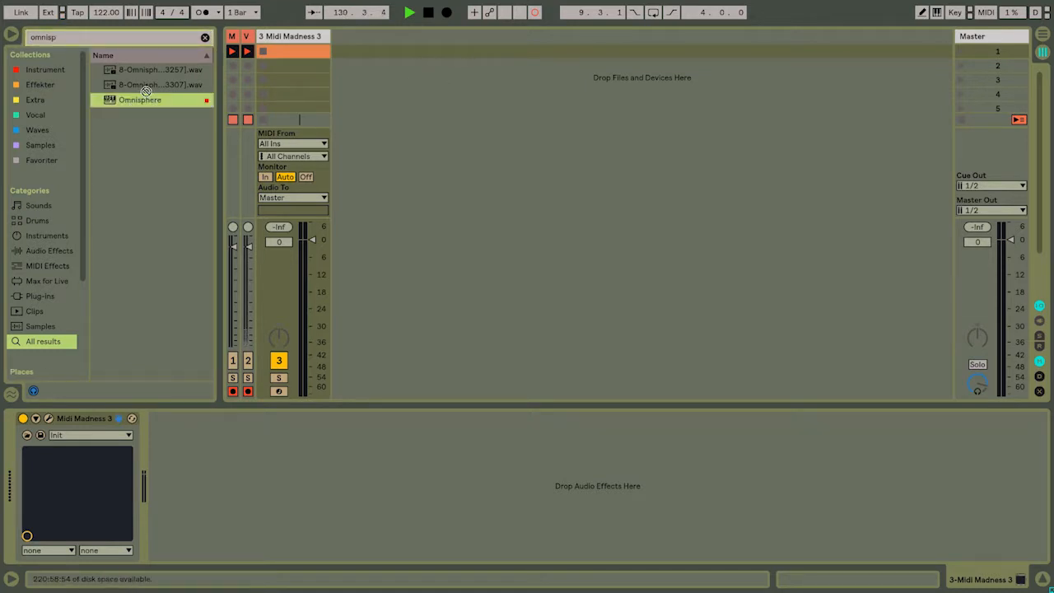
Search the browser for "instrument ra" and load an Instrument Rack onto a new MIDI track.
{"action": "left_click", "coordinate": [204, 39]}
{"action": "type", "text": "i"}
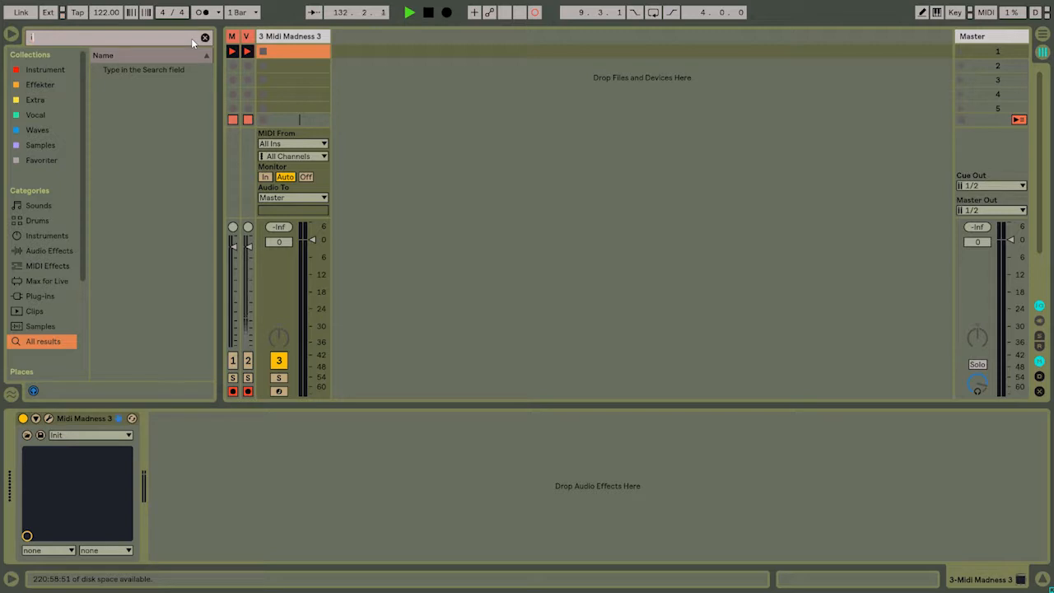
{"action": "type", "text": "nstrument"}
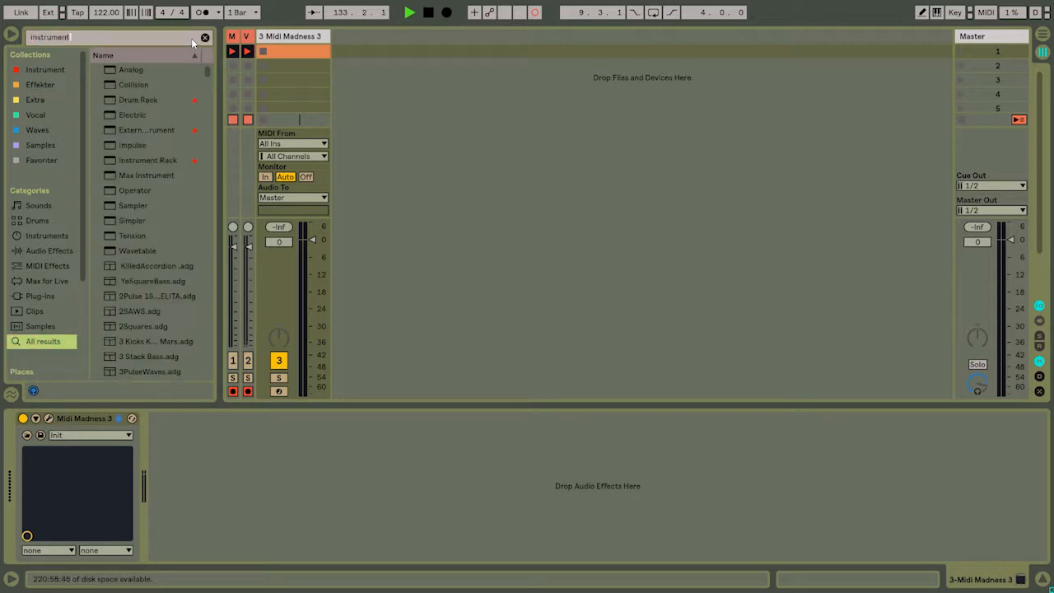
{"action": "type", "text": " ra"}
{"action": "left_click_drag", "start_coordinate": [132, 86], "coordinate": [371, 85]}
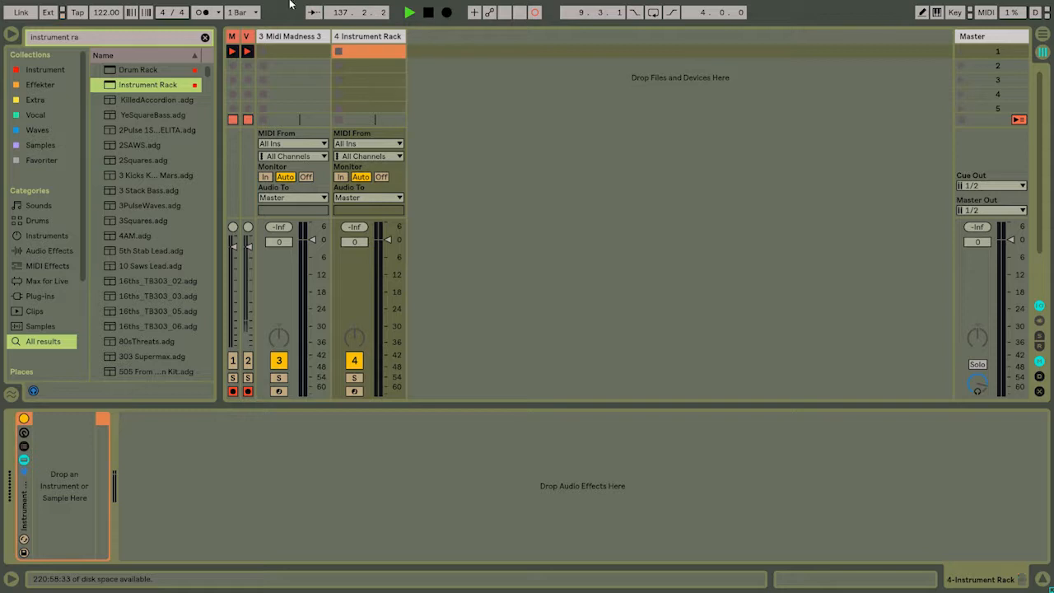
Search the browser for "omnisph", load Omnisphere into the Instrument Rack with the Phoenix Rising patch and close its window.
{"action": "left_click", "coordinate": [127, 34]}
{"action": "type", "text": "omn"}
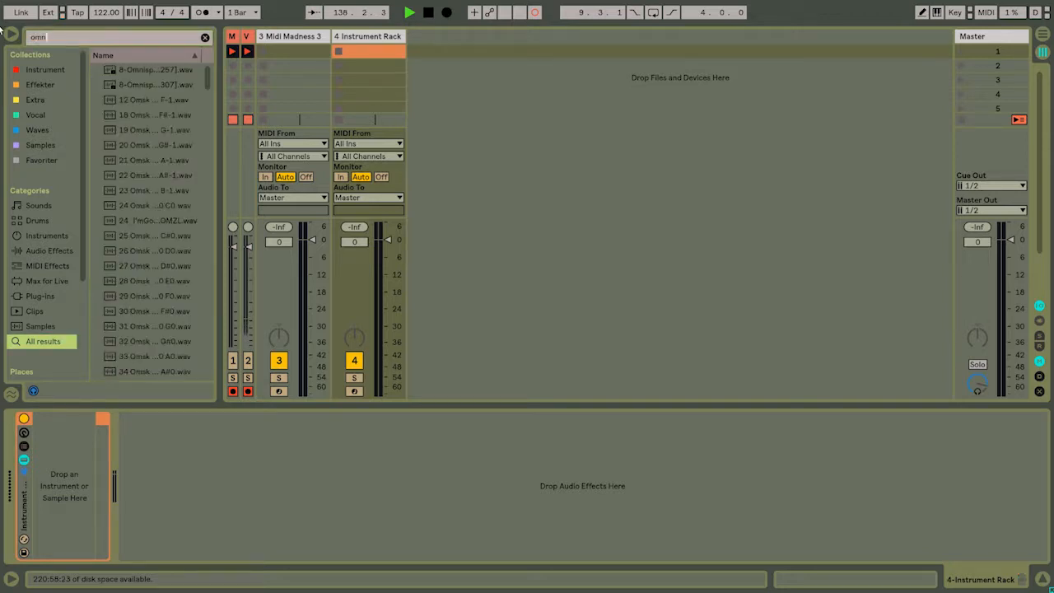
{"action": "type", "text": "is"}
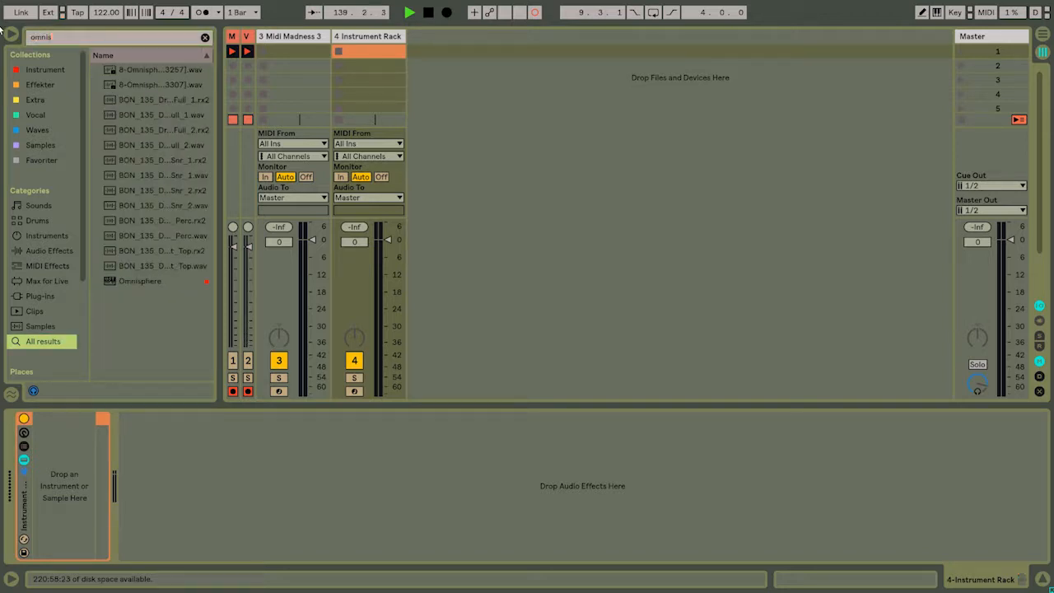
{"action": "type", "text": "ph"}
{"action": "left_click_drag", "start_coordinate": [123, 100], "coordinate": [56, 477]}
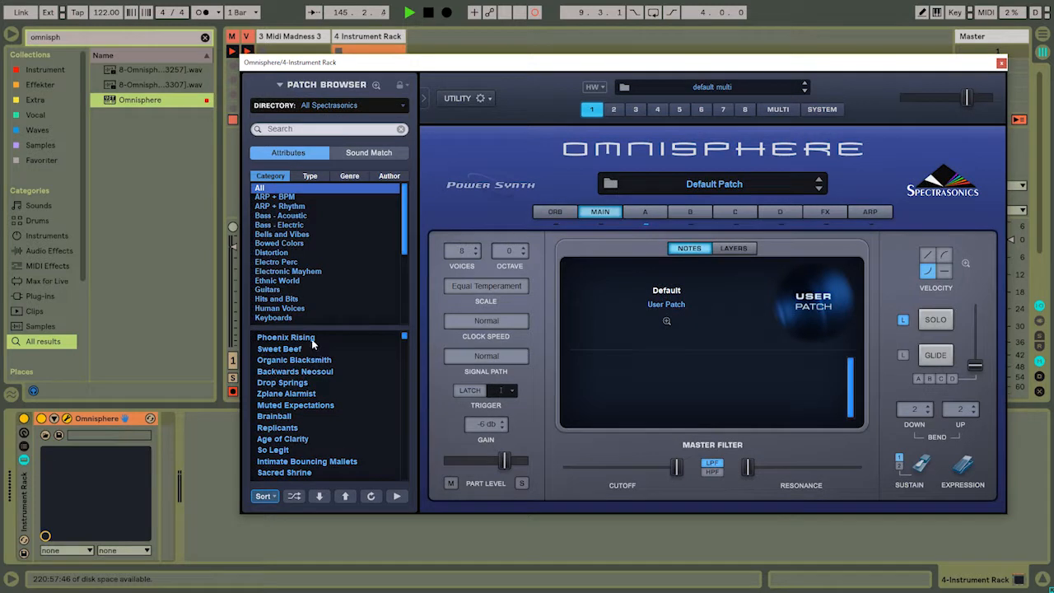
{"action": "left_click", "coordinate": [311, 338]}
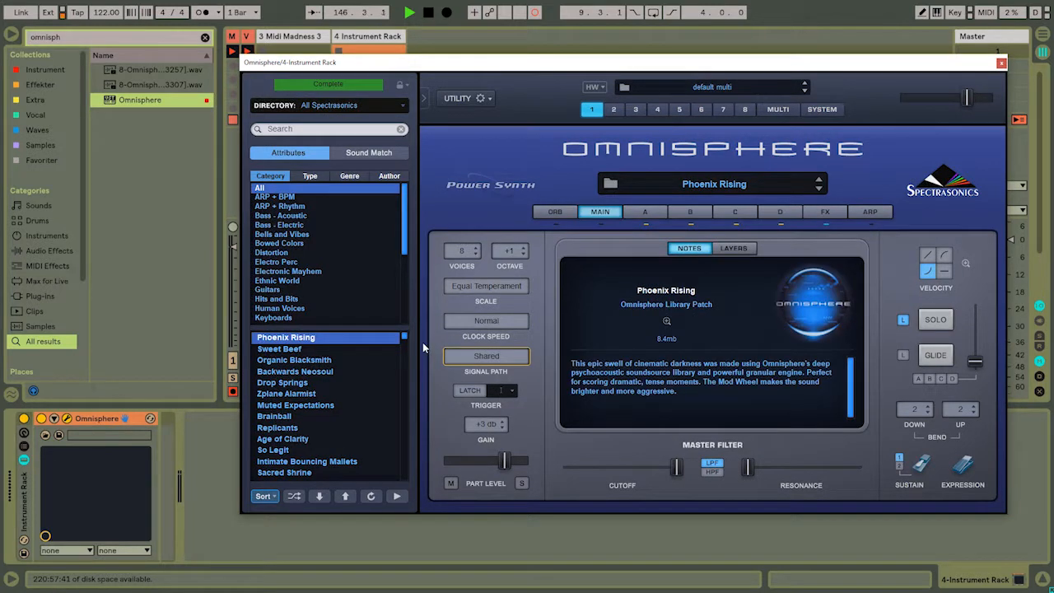
{"action": "left_click", "coordinate": [1002, 64]}
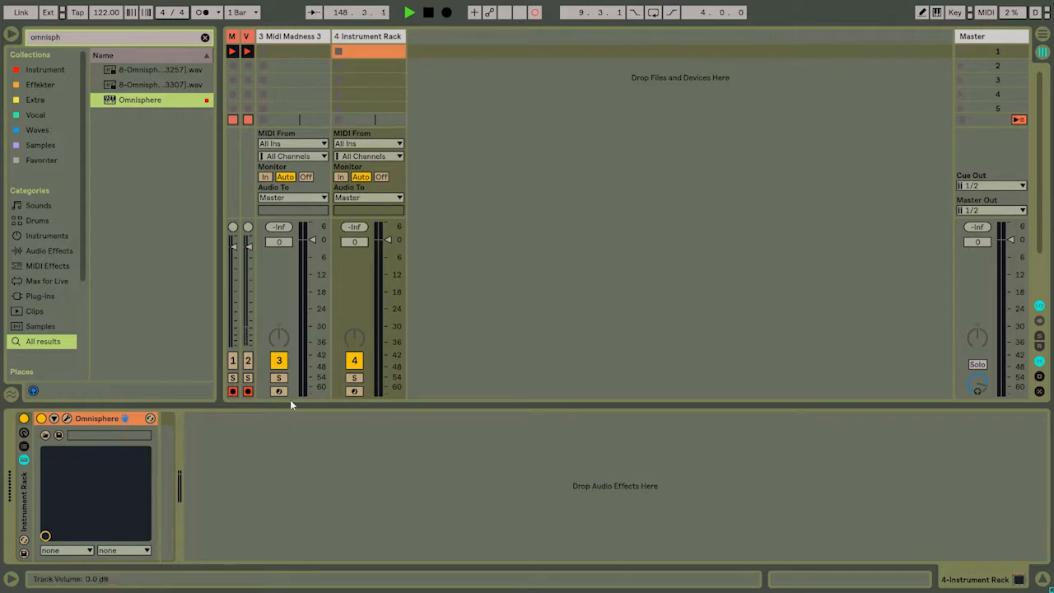
Show the rack's chain list, name the chain Omnisphere 1 and duplicate it as Omnisphere 2.
{"action": "left_click", "coordinate": [25, 449]}
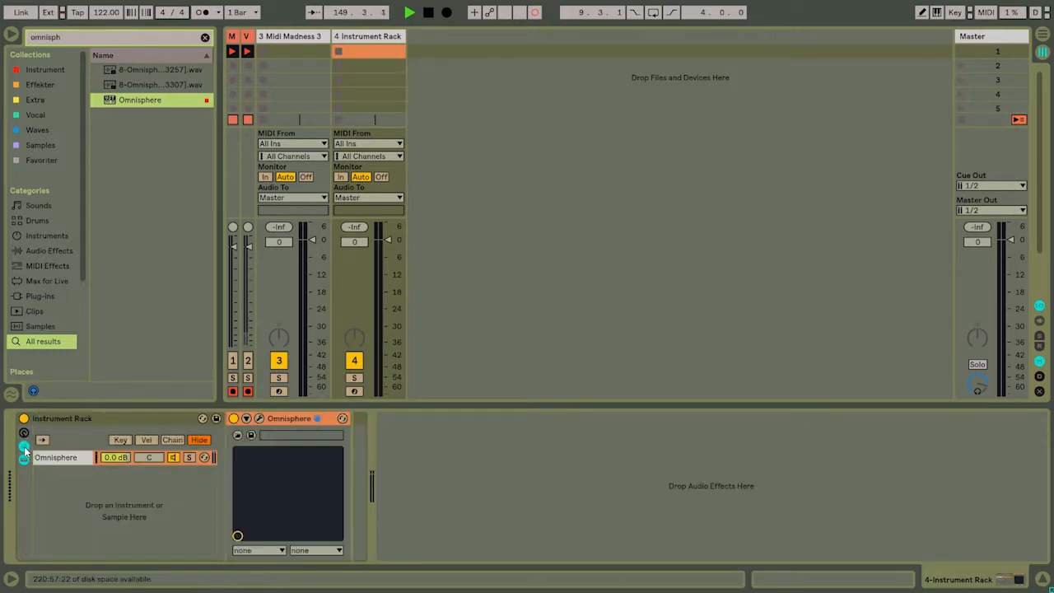
{"action": "left_click", "coordinate": [81, 464]}
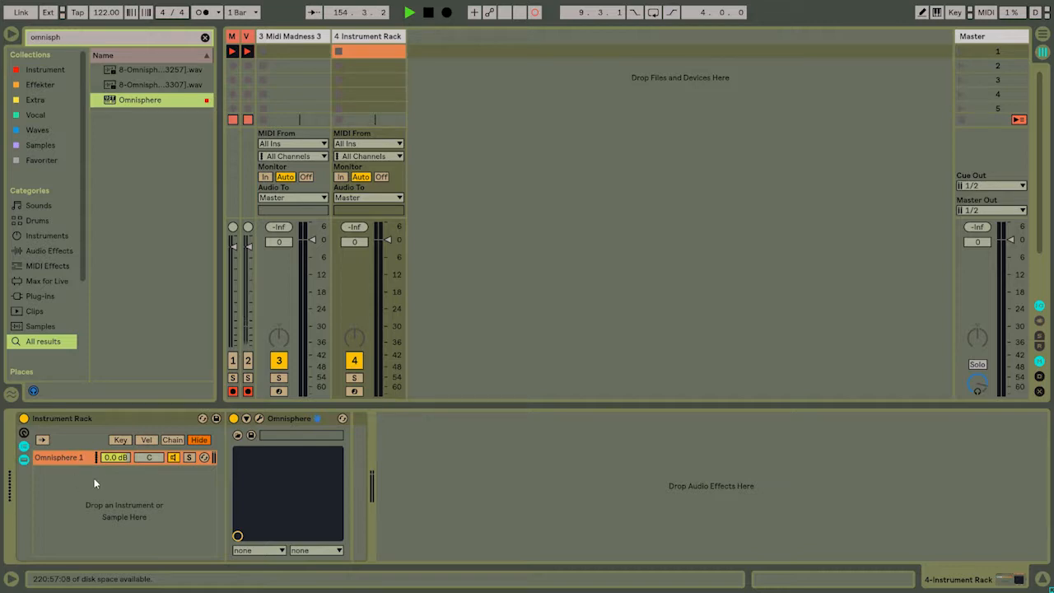
{"action": "key", "text": "ctrl+d"}
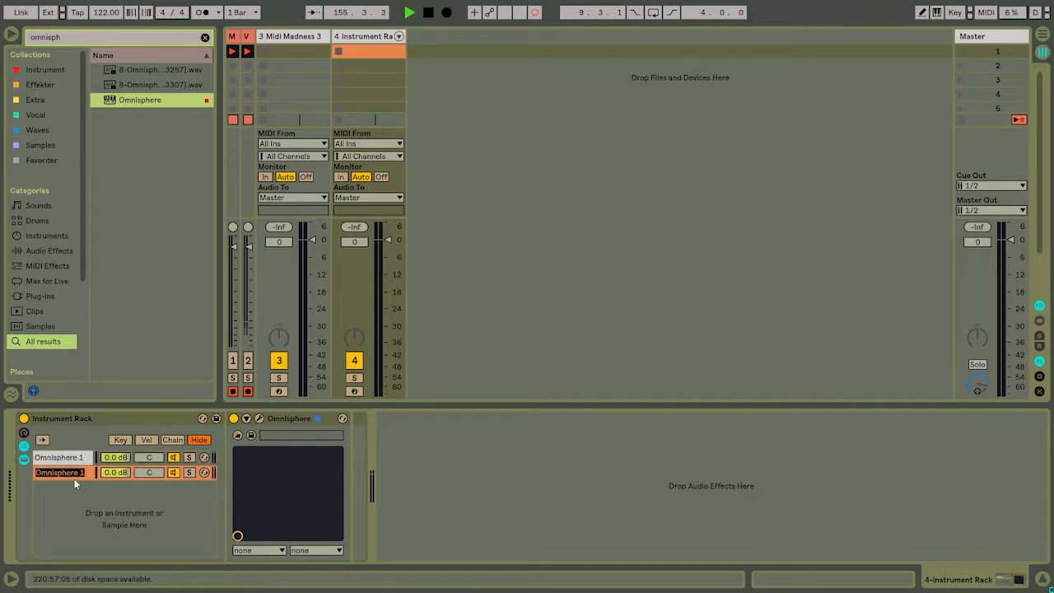
{"action": "type", "text": "Omnisphere 2"}
{"action": "key", "text": "Return"}
Open the Omnisphere windows of both chains and load the Creaking Bones patch in Omnisphere 2.
{"action": "left_click", "coordinate": [74, 459]}
{"action": "left_click", "coordinate": [259, 418]}
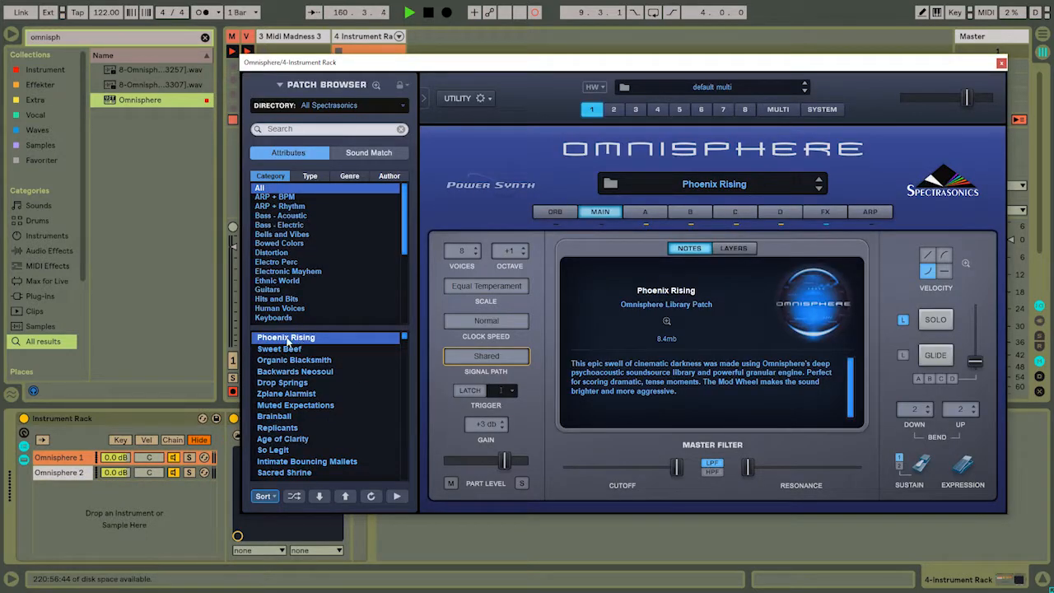
{"action": "left_click", "coordinate": [78, 474]}
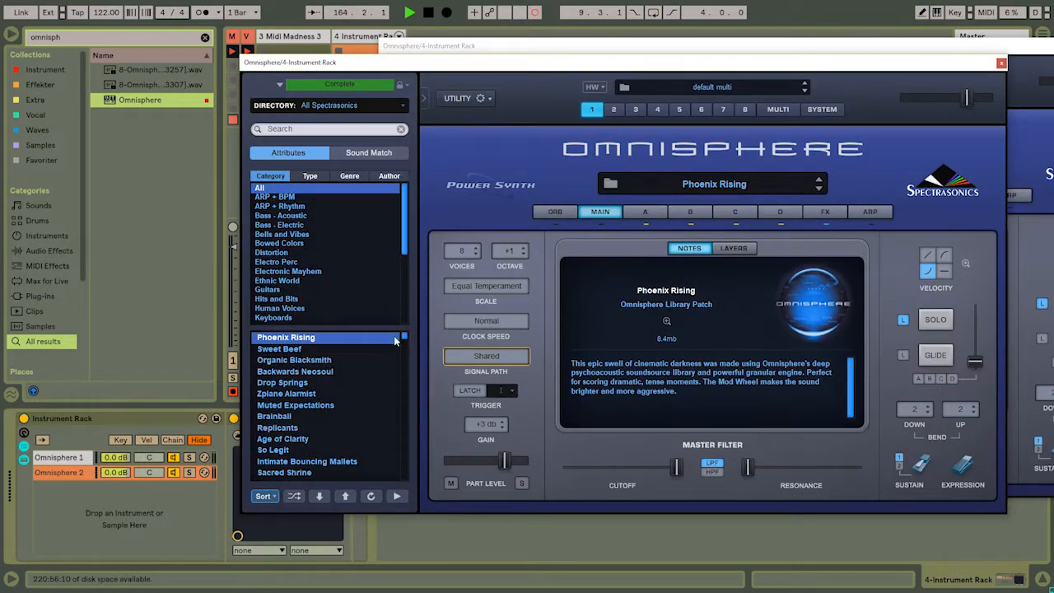
{"action": "scroll", "coordinate": [401, 364], "scroll_direction": "down", "scroll_amount": 5}
{"action": "scroll", "coordinate": [400, 365], "scroll_direction": "up", "scroll_amount": 3}
{"action": "left_click", "coordinate": [326, 394]}
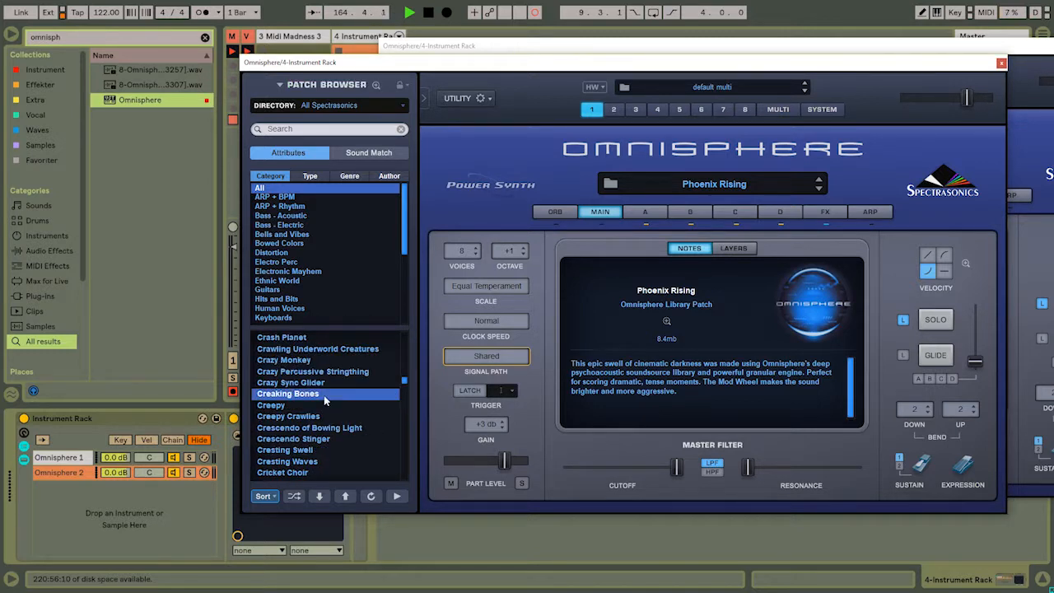
Move the two Omnisphere windows apart to compare their patches, and close both.
{"action": "left_click_drag", "start_coordinate": [342, 67], "coordinate": [695, 69]}
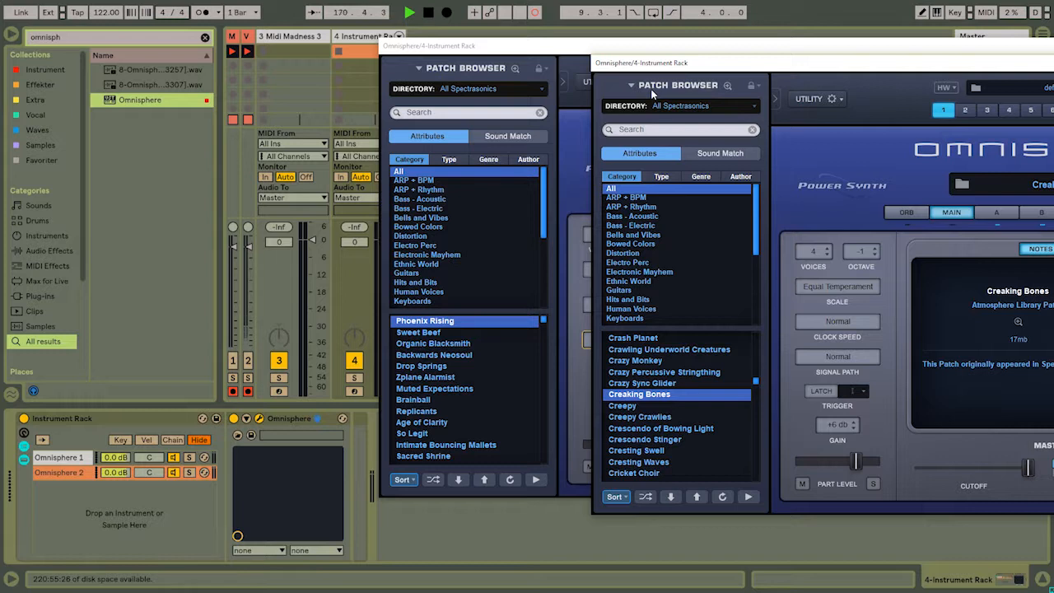
{"action": "left_click_drag", "start_coordinate": [670, 65], "coordinate": [252, 82]}
{"action": "left_click_drag", "start_coordinate": [937, 48], "coordinate": [544, 59]}
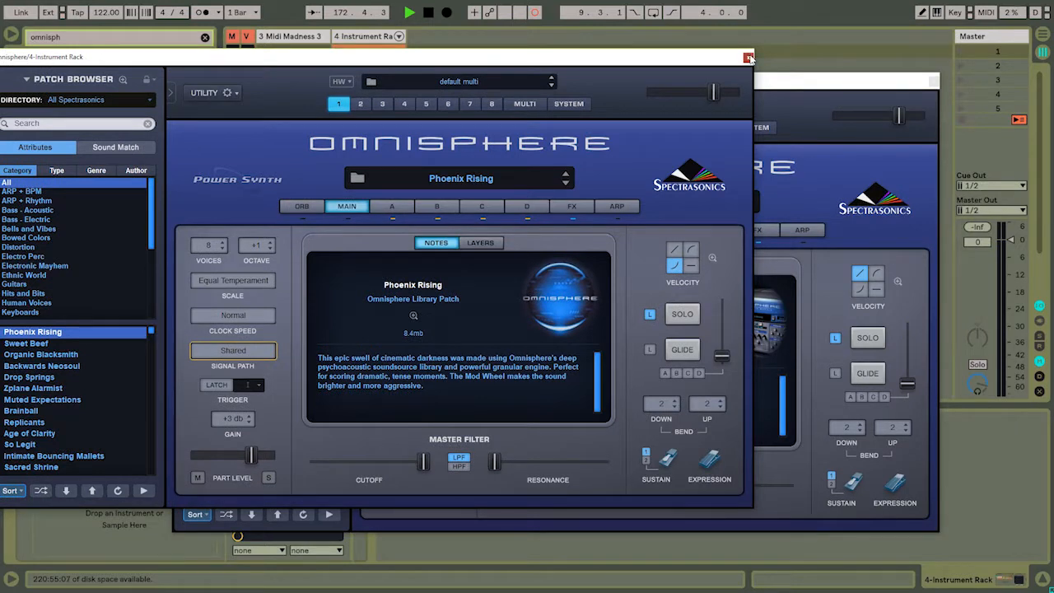
{"action": "left_click", "coordinate": [748, 57]}
{"action": "left_click", "coordinate": [933, 81]}
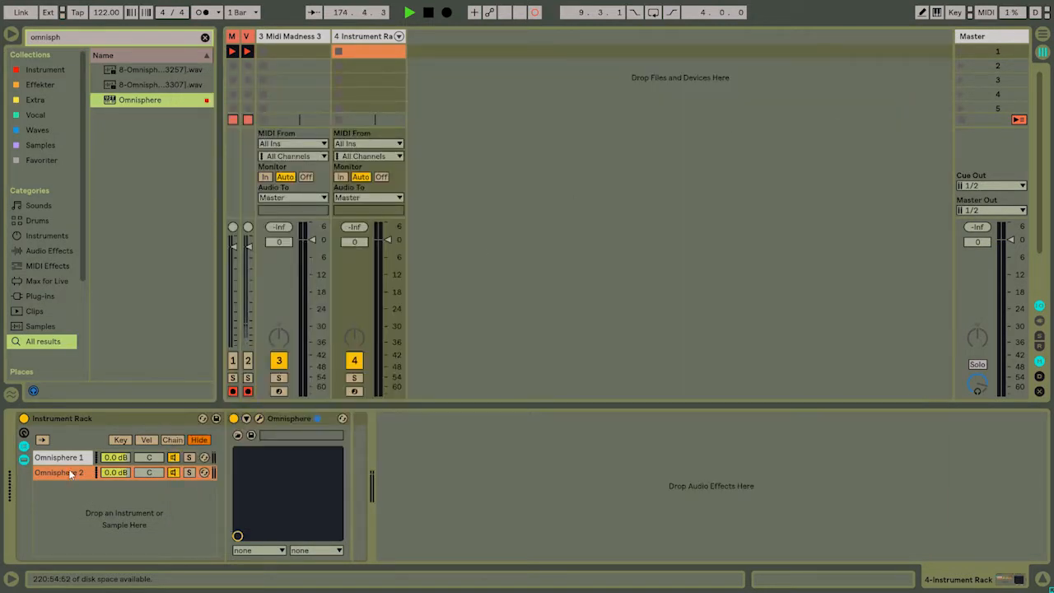
Duplicate the Omnisphere 2 chain twice and rename the copies Omnisphere 3 and Omnisphere 4.
{"action": "key", "text": "ctrl+d"}
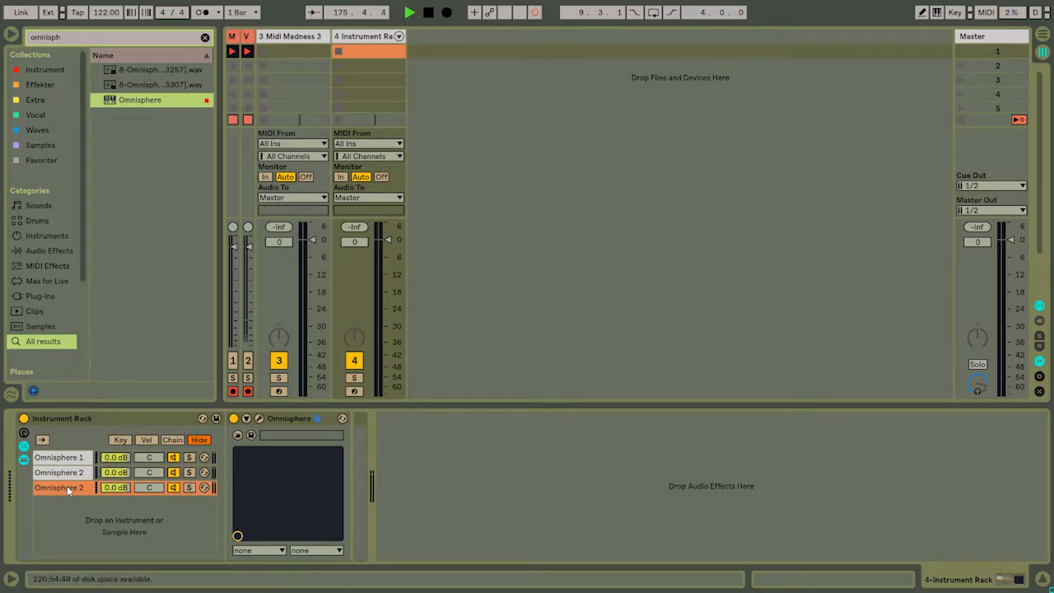
{"action": "key", "text": "ctrl+d"}
{"action": "key", "text": "ctrl+r"}
{"action": "key", "text": "BackSpace"}
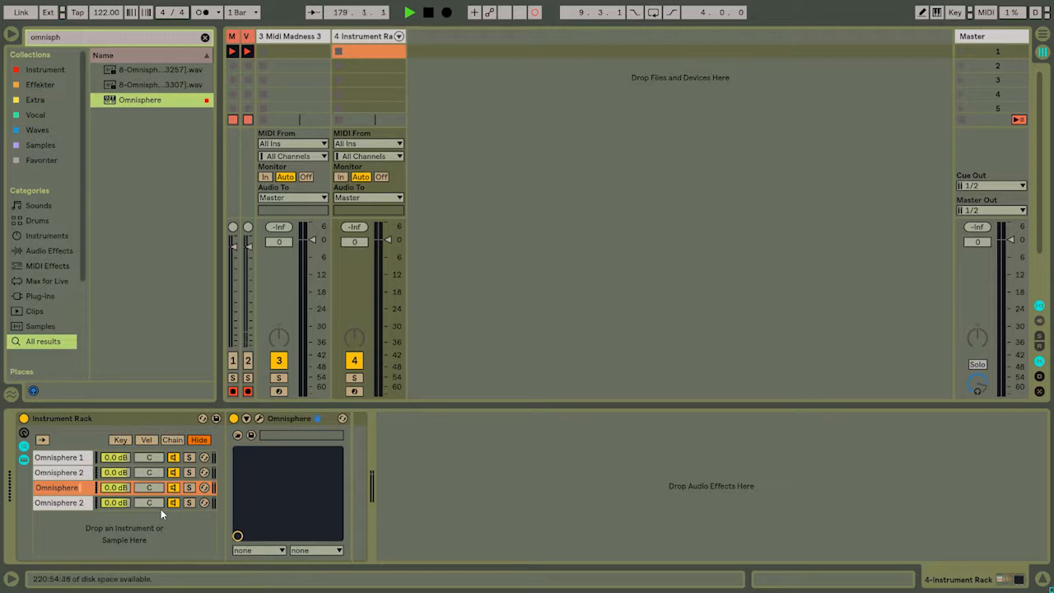
{"action": "type", "text": "3"}
{"action": "key", "text": "Return"}
{"action": "left_click", "coordinate": [85, 502]}
{"action": "key", "text": "Return"}
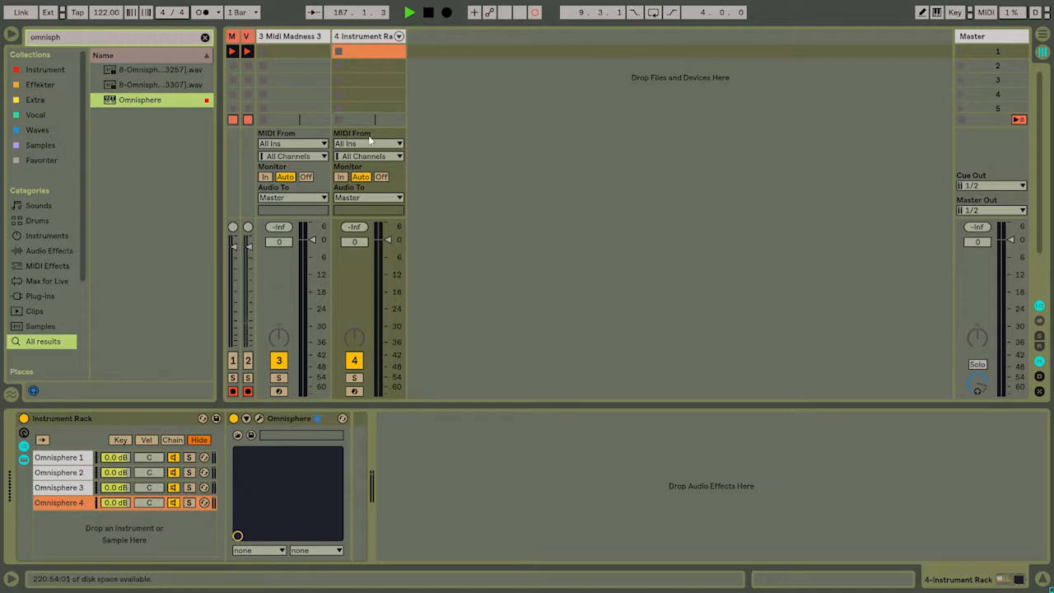
Lower the volume of all four Omnisphere chains to -inf dB.
{"action": "left_click", "coordinate": [70, 457]}
{"action": "left_click", "coordinate": [70, 471]}
{"action": "left_click", "coordinate": [70, 488]}
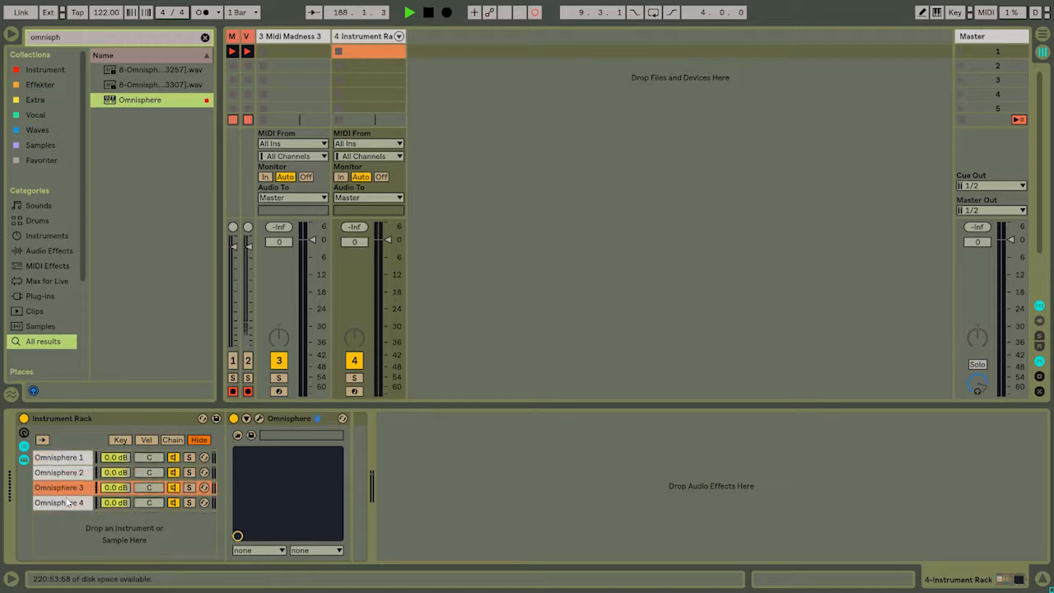
{"action": "left_click", "coordinate": [67, 502]}
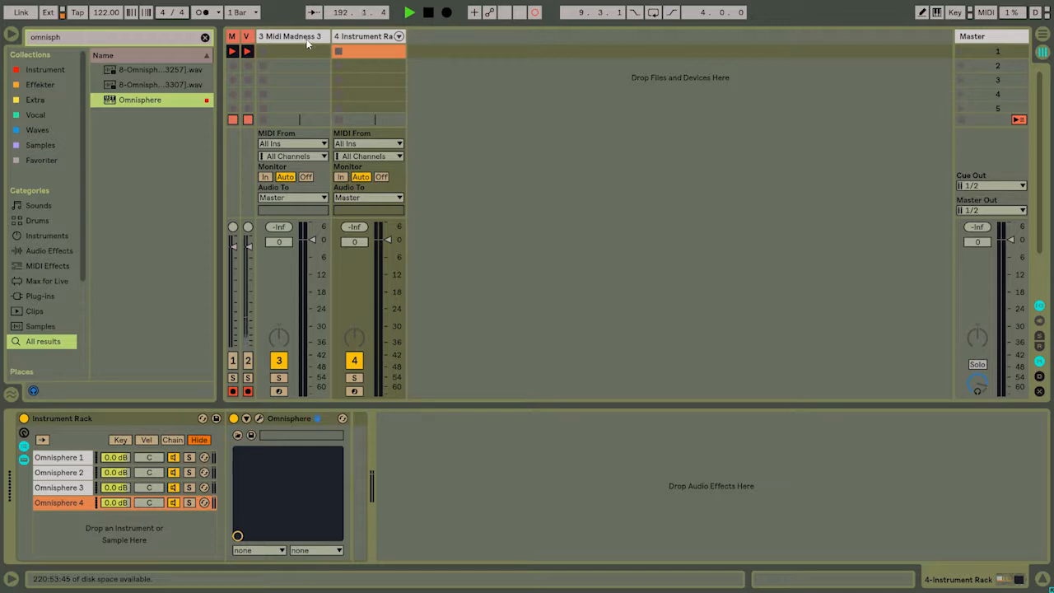
{"action": "left_click_drag", "start_coordinate": [115, 457], "coordinate": [115, 527]}
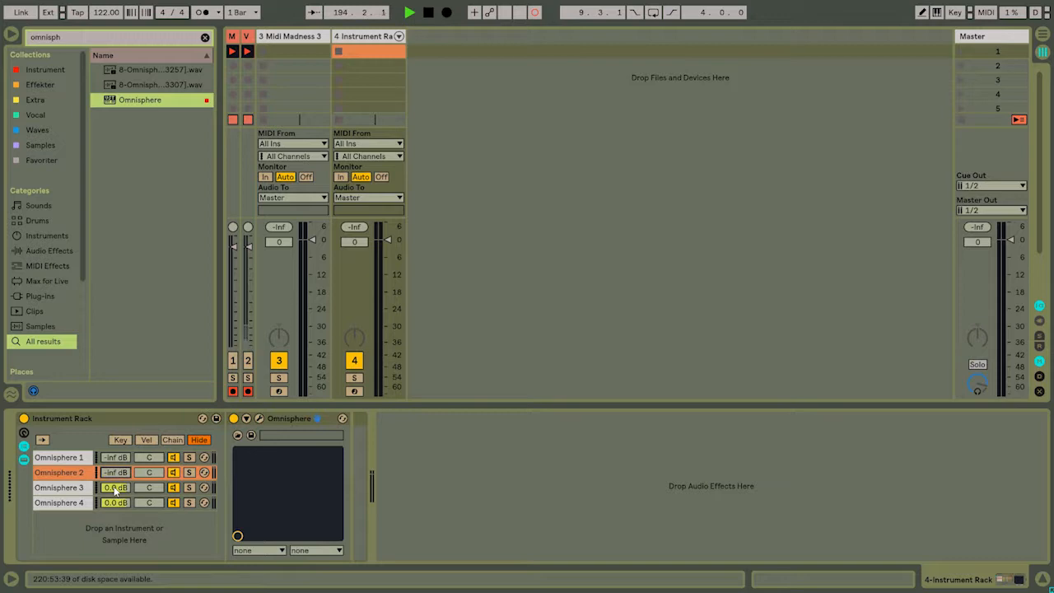
{"action": "left_click_drag", "start_coordinate": [115, 488], "coordinate": [115, 543]}
{"action": "left_click_drag", "start_coordinate": [130, 502], "coordinate": [130, 560]}
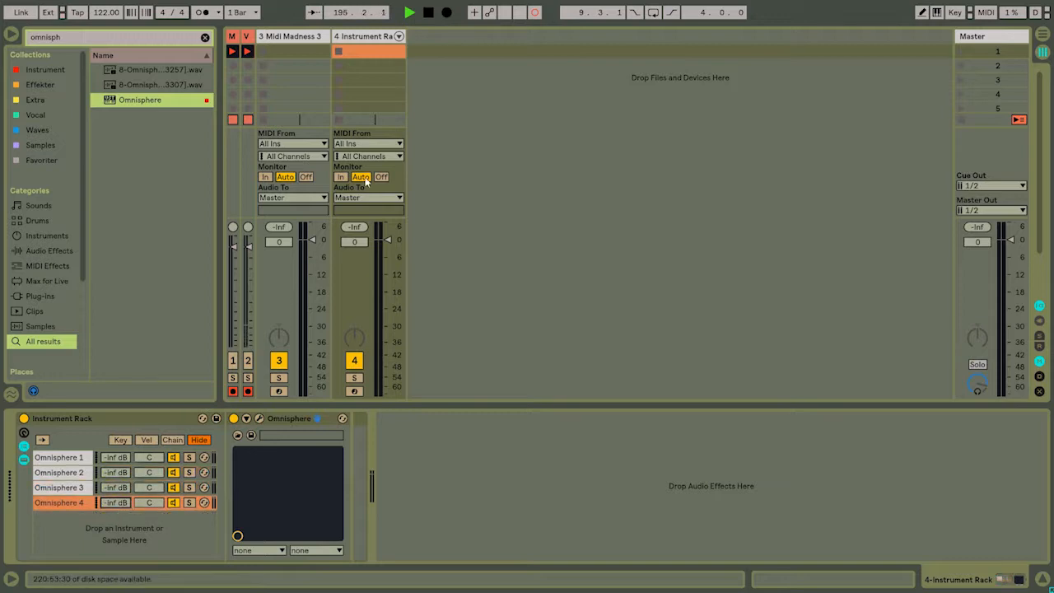
Route the Instrument Rack track's MIDI input from 3-Midi Madness 3, source Midi Madness 3, and set its monitoring to In.
{"action": "left_click", "coordinate": [372, 143]}
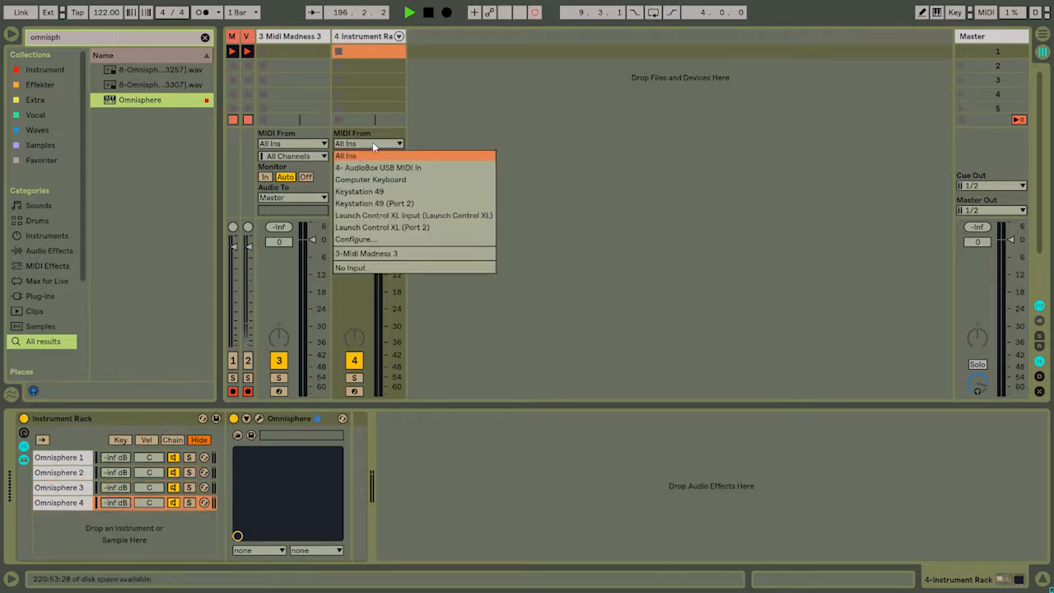
{"action": "left_click", "coordinate": [355, 254]}
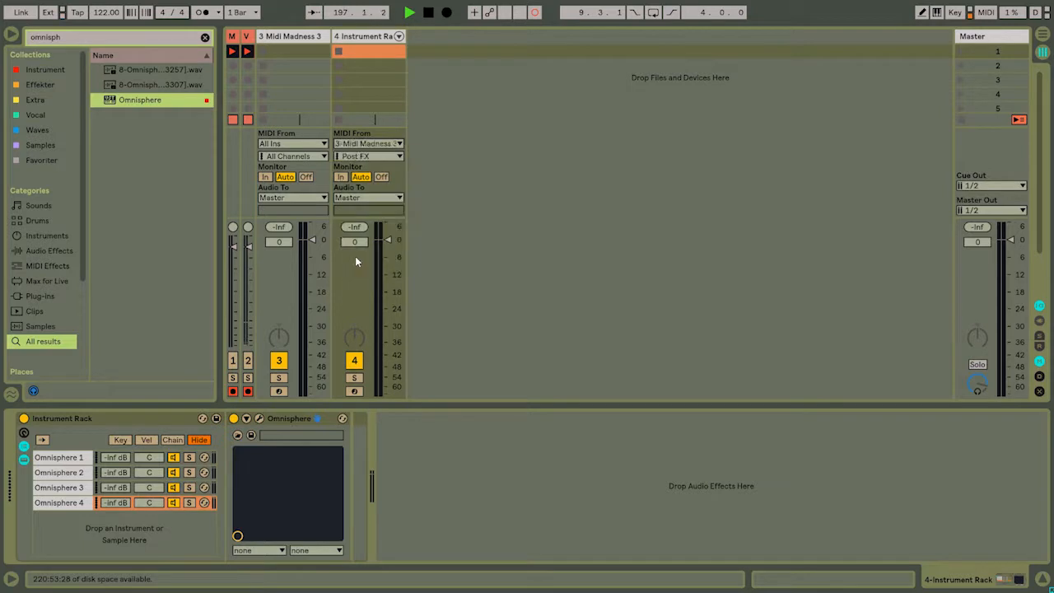
{"action": "left_click", "coordinate": [366, 156]}
{"action": "left_click", "coordinate": [363, 198]}
{"action": "mouse_move", "coordinate": [117, 463]}
{"action": "left_mouse_down"}
{"action": "mouse_move", "coordinate": [117, 422]}
{"action": "mouse_move", "coordinate": [117, 477]}
{"action": "left_mouse_up"}
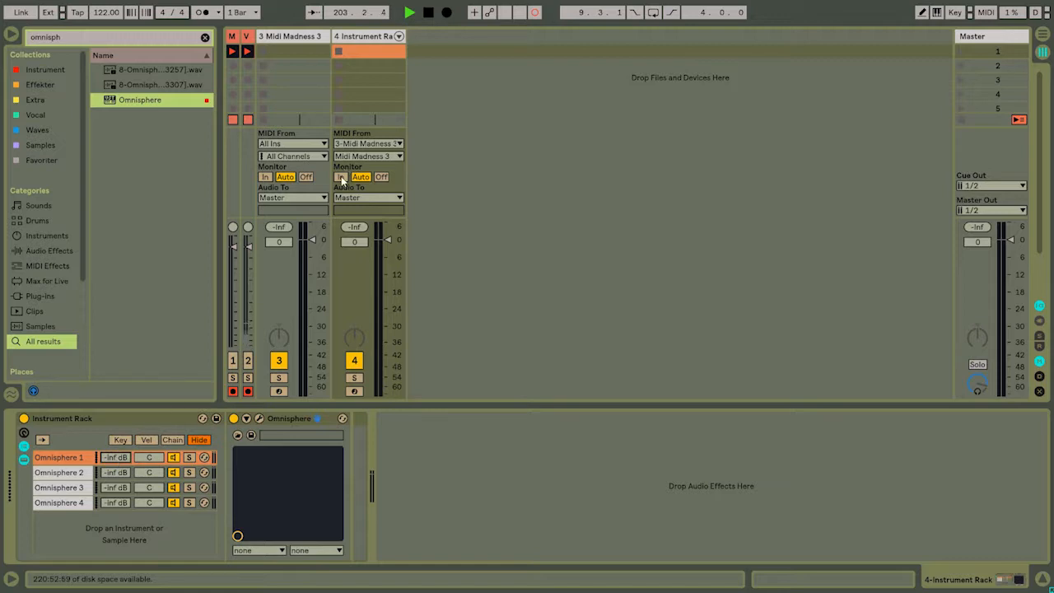
{"action": "left_click", "coordinate": [341, 177]}
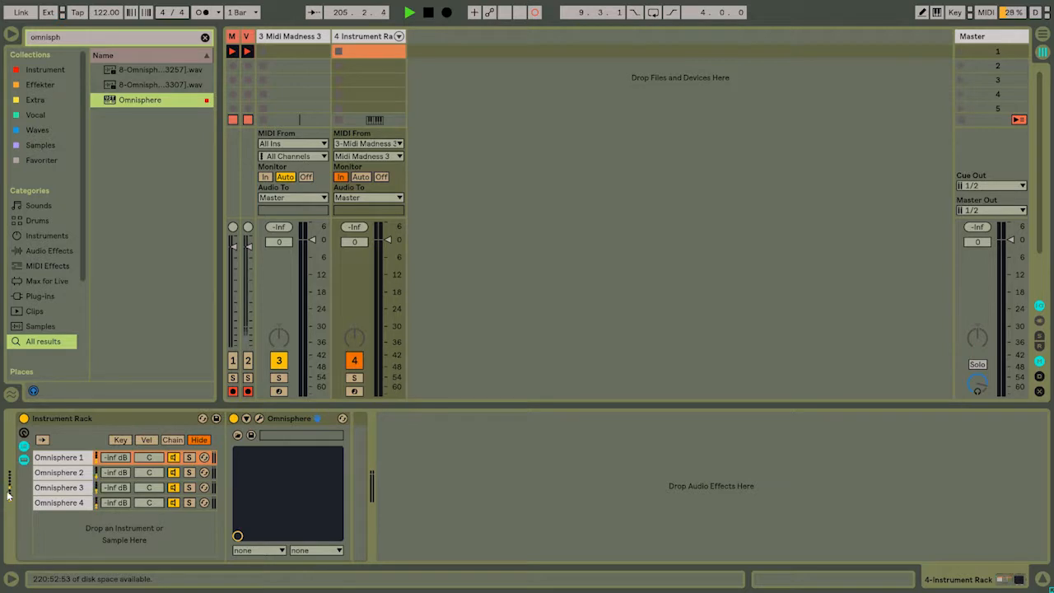
{"action": "left_click", "coordinate": [360, 178]}
{"action": "left_click", "coordinate": [340, 177]}
Audition the Omnisphere chains by raising their volumes to different levels, and return all four to -inf dB.
{"action": "left_click", "coordinate": [62, 457]}
{"action": "left_click_drag", "start_coordinate": [115, 457], "coordinate": [116, 437]}
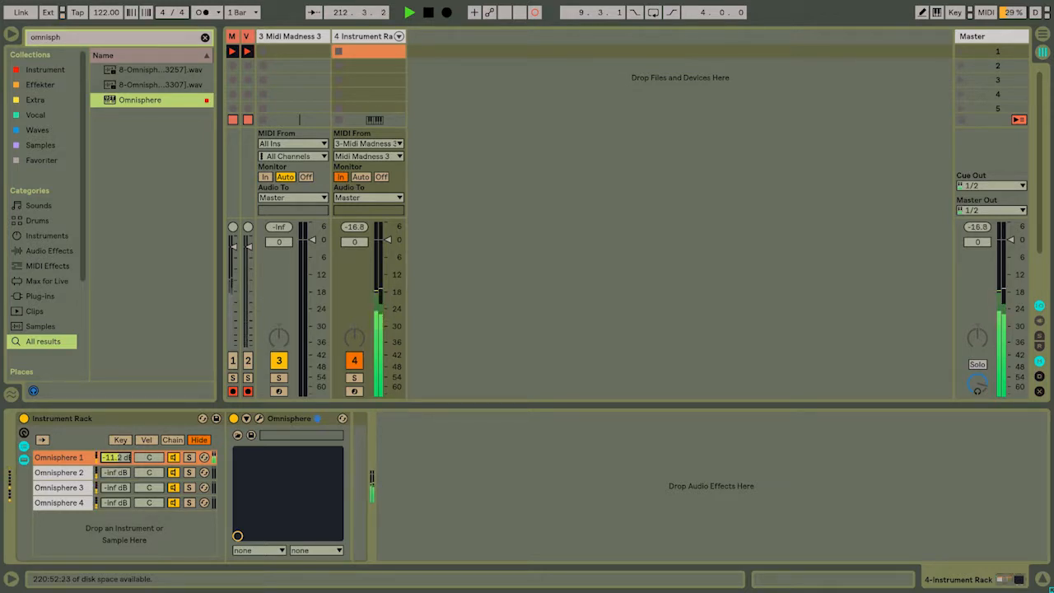
{"action": "left_click_drag", "start_coordinate": [123, 456], "coordinate": [123, 531]}
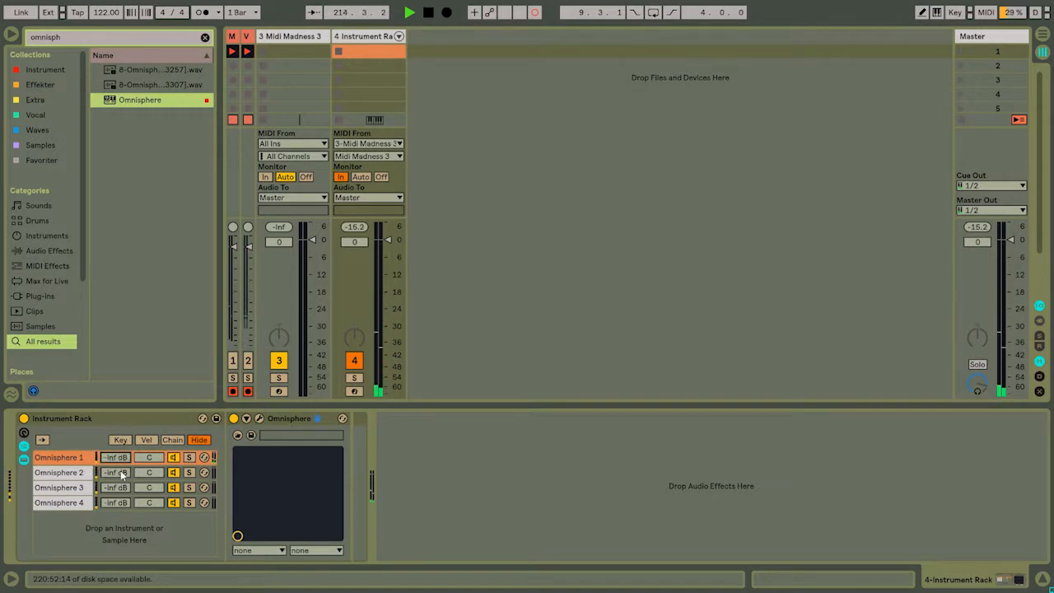
{"action": "left_click_drag", "start_coordinate": [122, 474], "coordinate": [115, 430]}
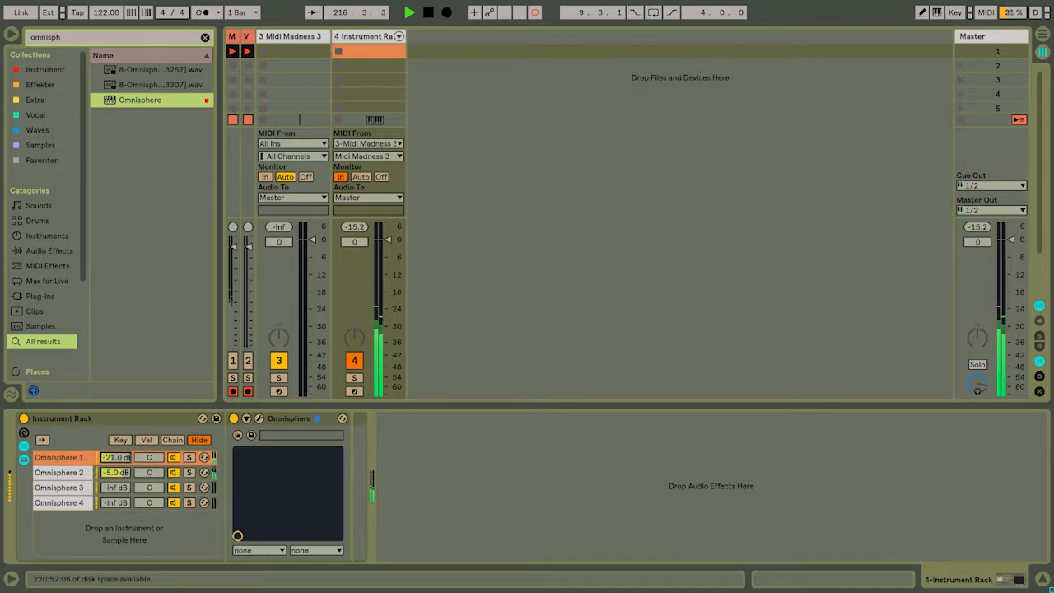
{"action": "left_click_drag", "start_coordinate": [115, 488], "coordinate": [116, 451]}
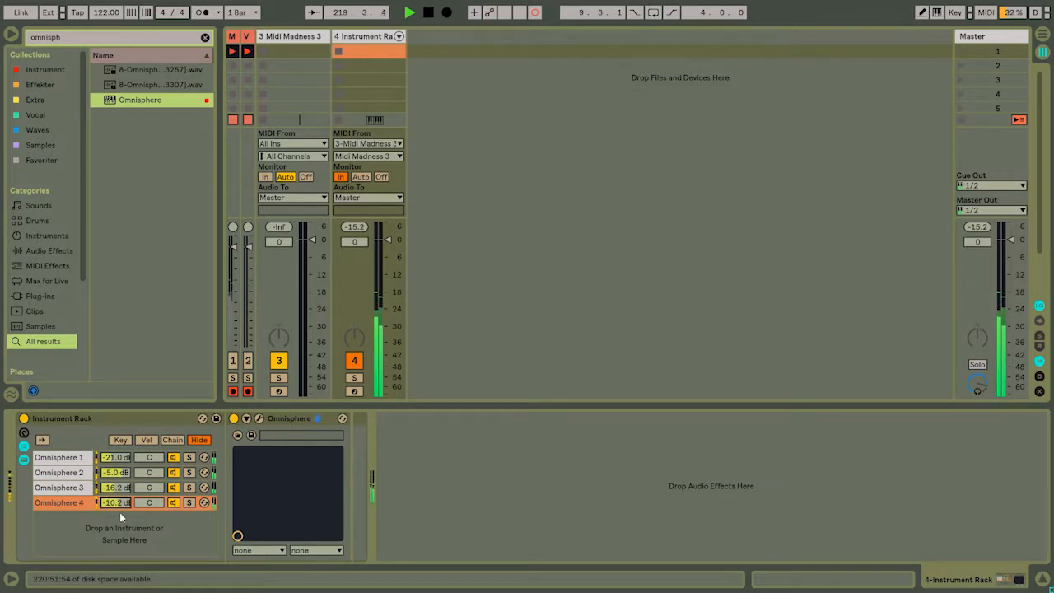
{"action": "left_click_drag", "start_coordinate": [112, 504], "coordinate": [116, 544]}
{"action": "left_click_drag", "start_coordinate": [122, 471], "coordinate": [122, 527]}
{"action": "left_click_drag", "start_coordinate": [117, 457], "coordinate": [117, 511]}
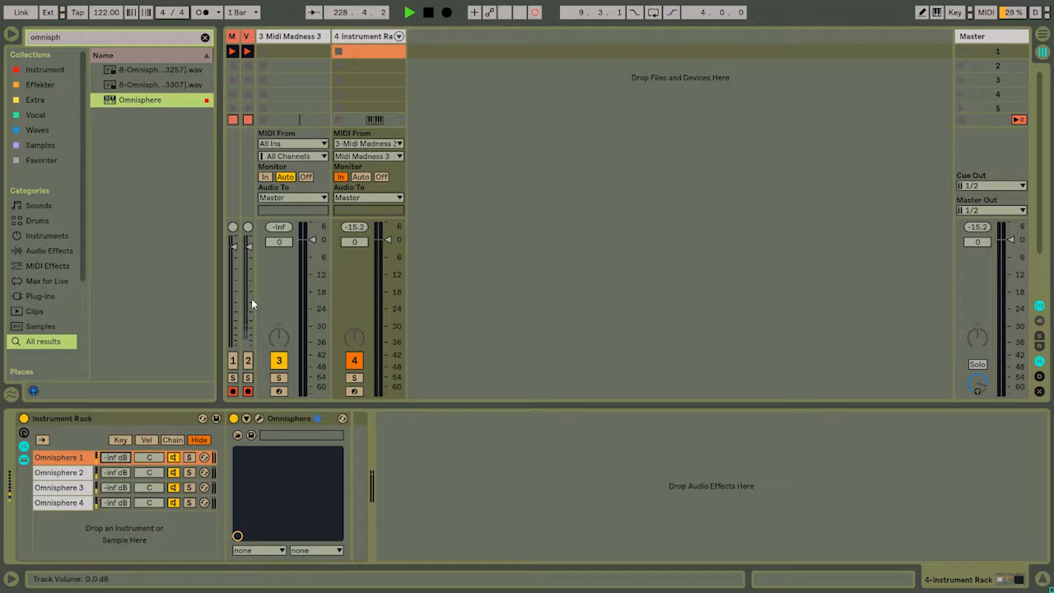
Rename the Midi Madness 3 track as Mad 1.
{"action": "left_click", "coordinate": [75, 488]}
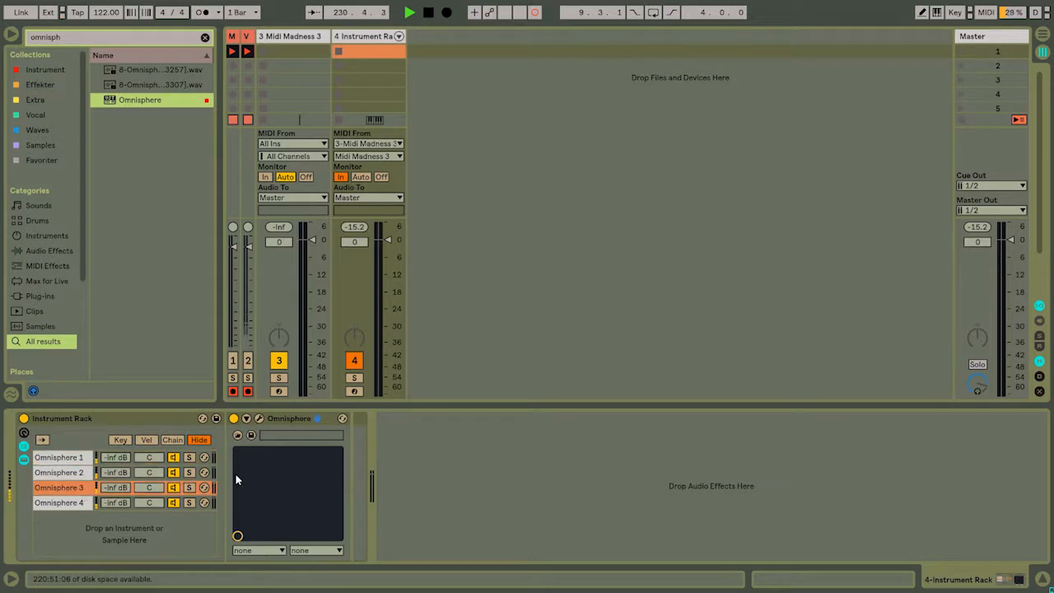
{"action": "left_click", "coordinate": [290, 36]}
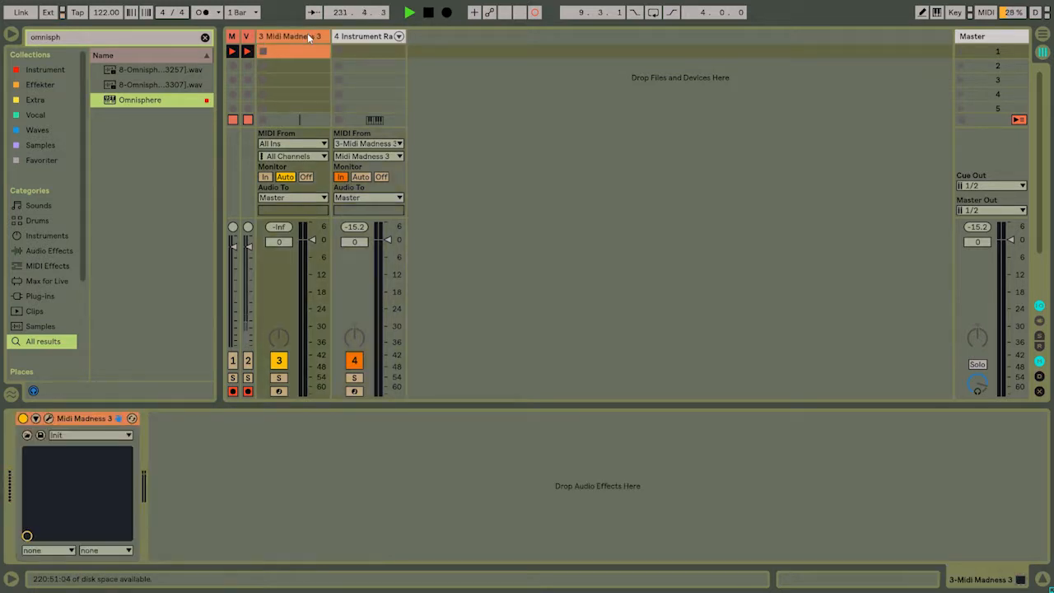
{"action": "key", "text": "ctrl+r"}
{"action": "type", "text": "Mad 1"}
{"action": "key", "text": "Return"}
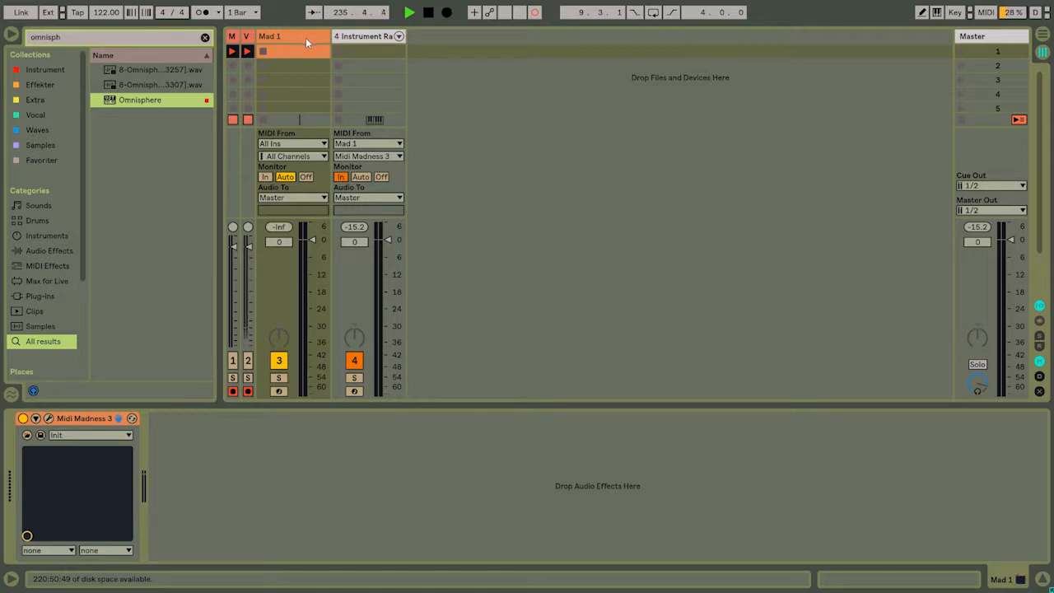
Duplicate the Mad 1 track, name the copy Mad 2 and select the Instrument Rack track.
{"action": "key", "text": "ctrl+d"}
{"action": "key", "text": "ctrl+r"}
{"action": "key", "text": "Right"}
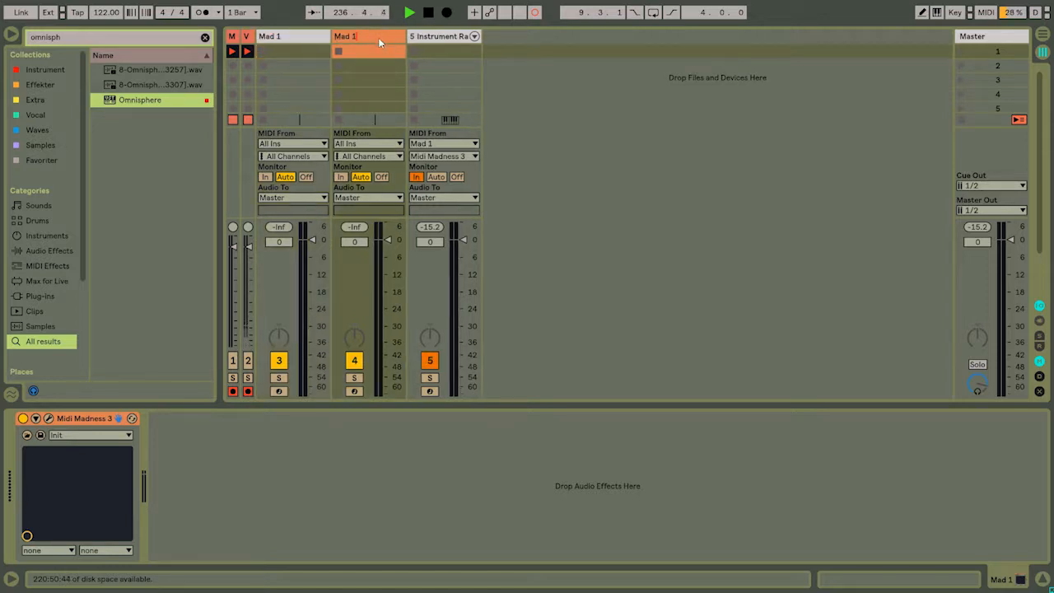
{"action": "type", "text": "2"}
{"action": "key", "text": "Return"}
{"action": "left_click", "coordinate": [444, 38]}
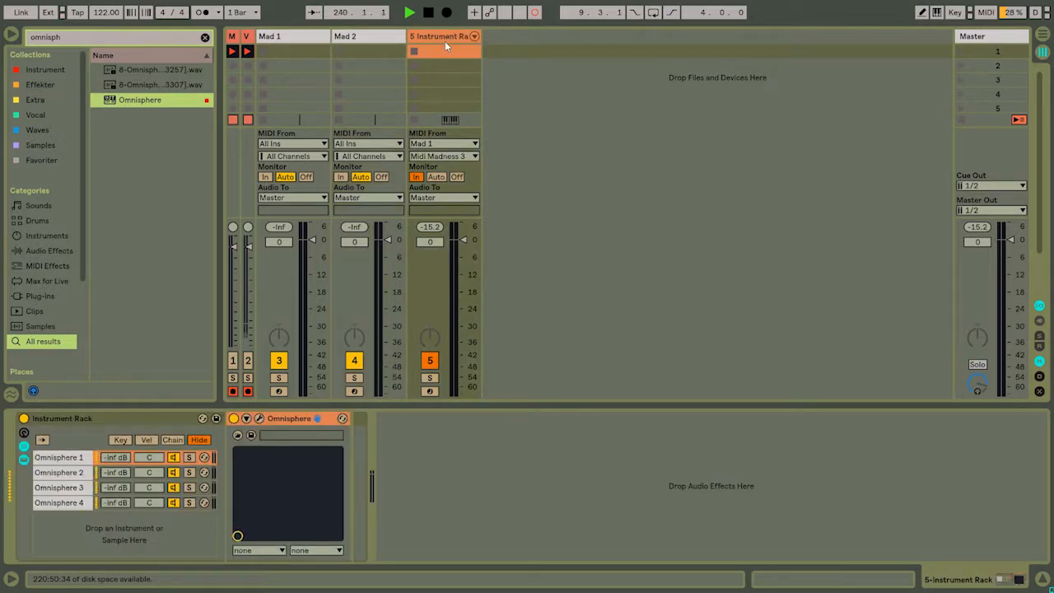
Examine the Instrument Rack track's MIDI input source options, its Omnisphere chains and the Mad 2 track.
{"action": "left_click", "coordinate": [457, 157]}
{"action": "left_click", "coordinate": [453, 144]}
{"action": "left_click", "coordinate": [453, 145]}
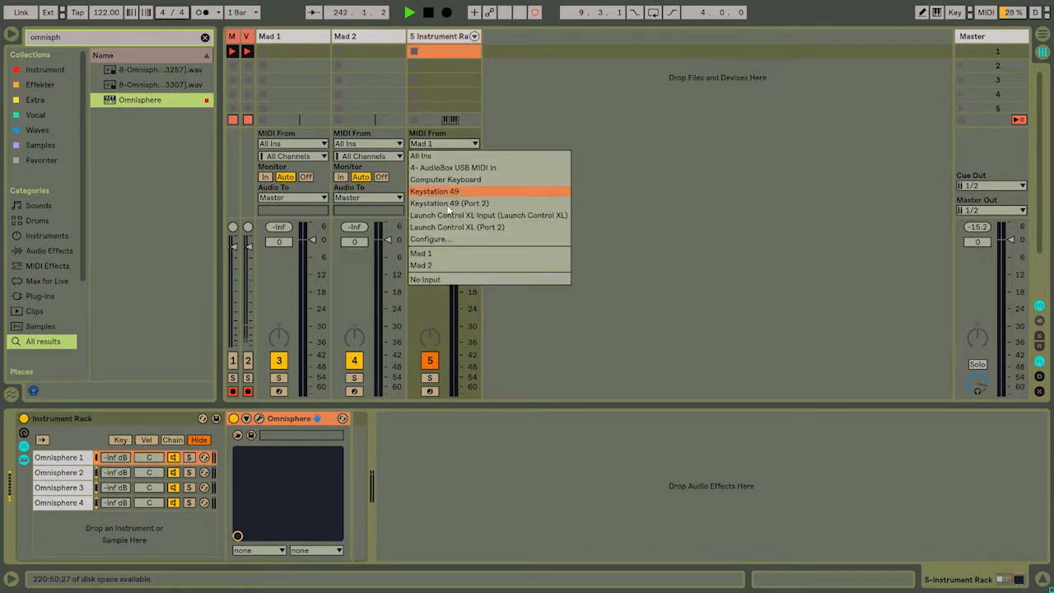
{"action": "left_click", "coordinate": [436, 145]}
{"action": "left_click", "coordinate": [436, 157]}
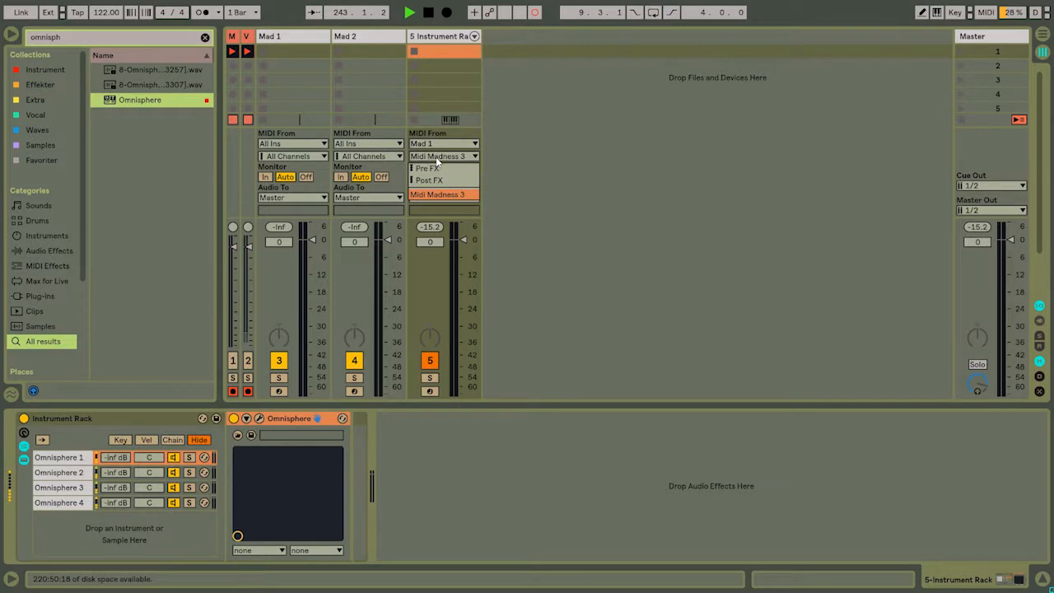
{"action": "left_click", "coordinate": [442, 155]}
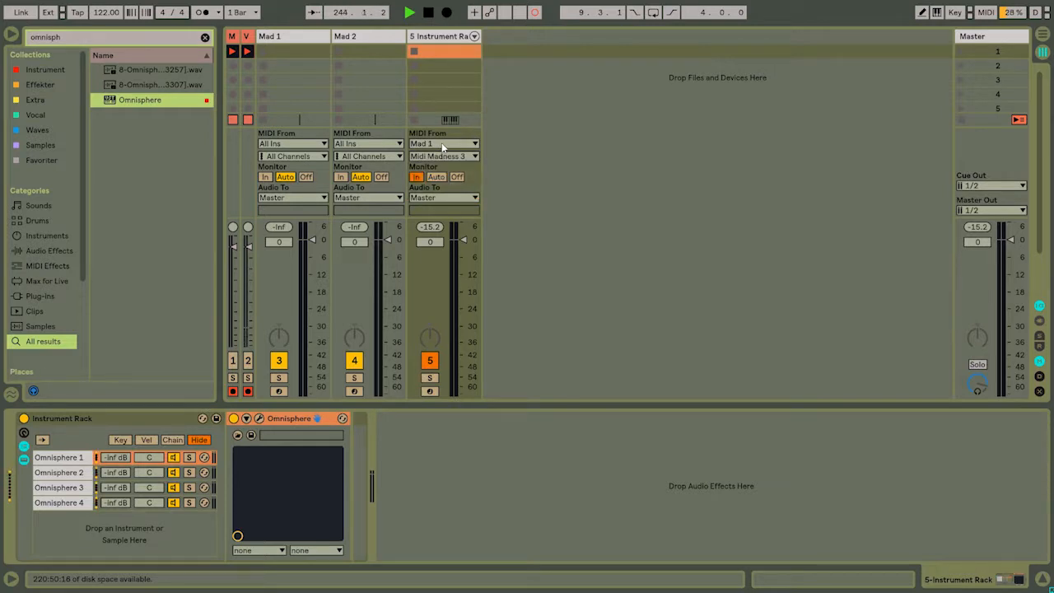
{"action": "left_click", "coordinate": [78, 489]}
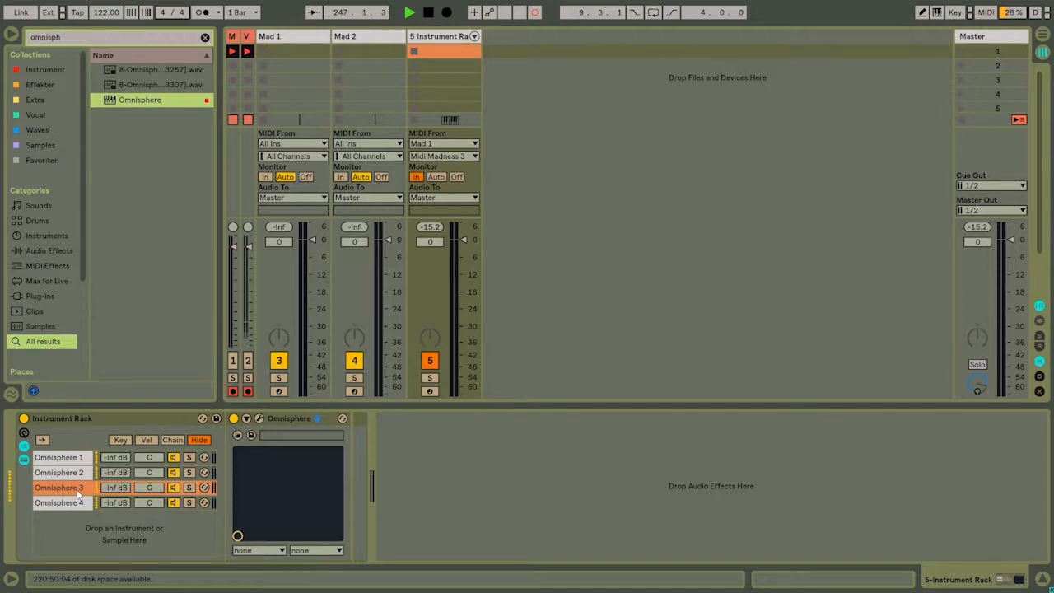
{"action": "left_click", "coordinate": [366, 37]}
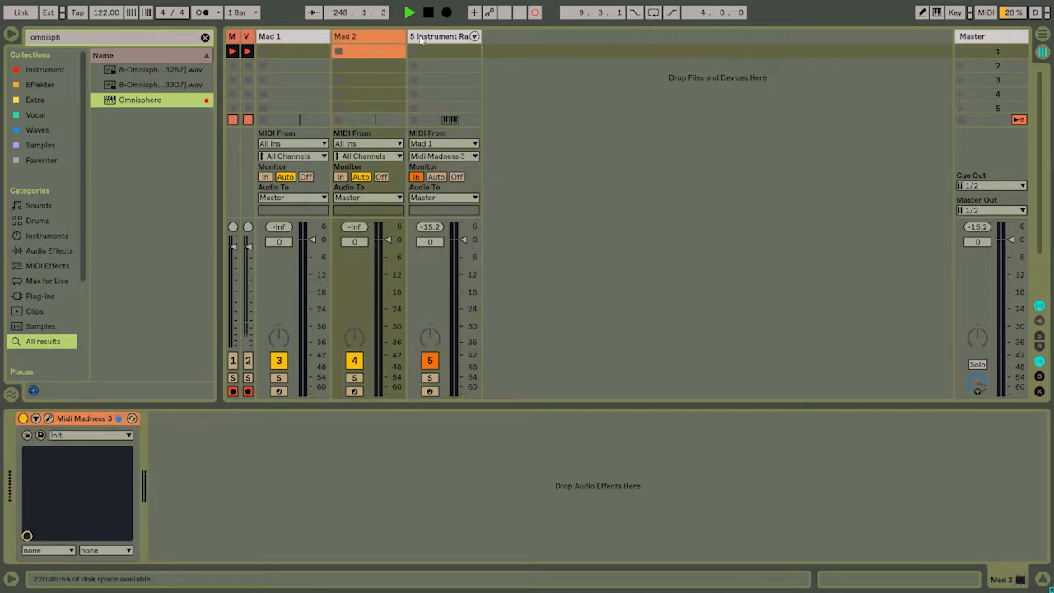
{"action": "left_click", "coordinate": [454, 39]}
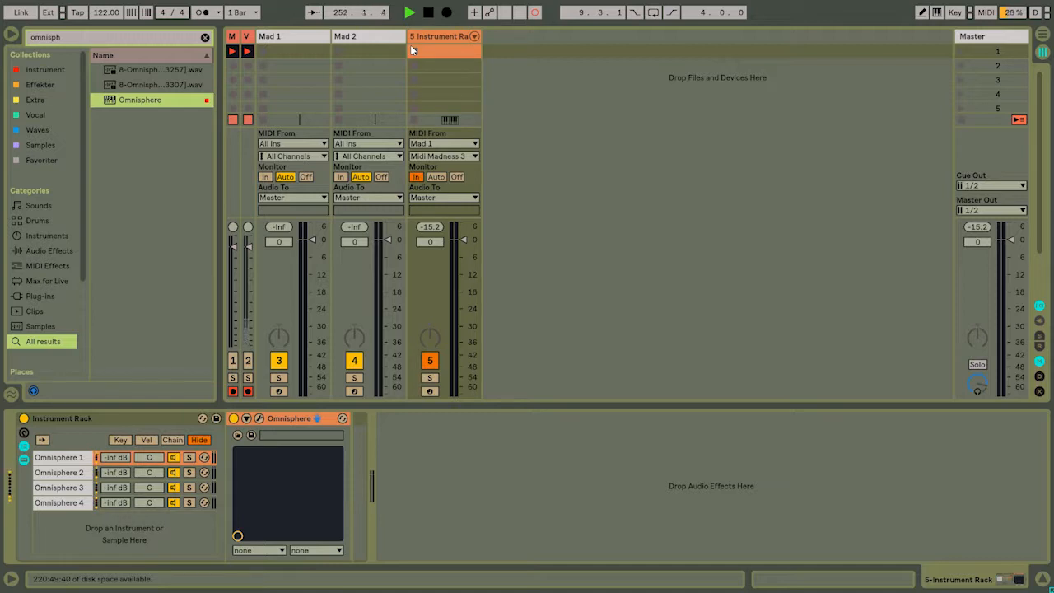
Insert a new MIDI track and move the Instrument Rack track behind it.
{"action": "right_click", "coordinate": [522, 52]}
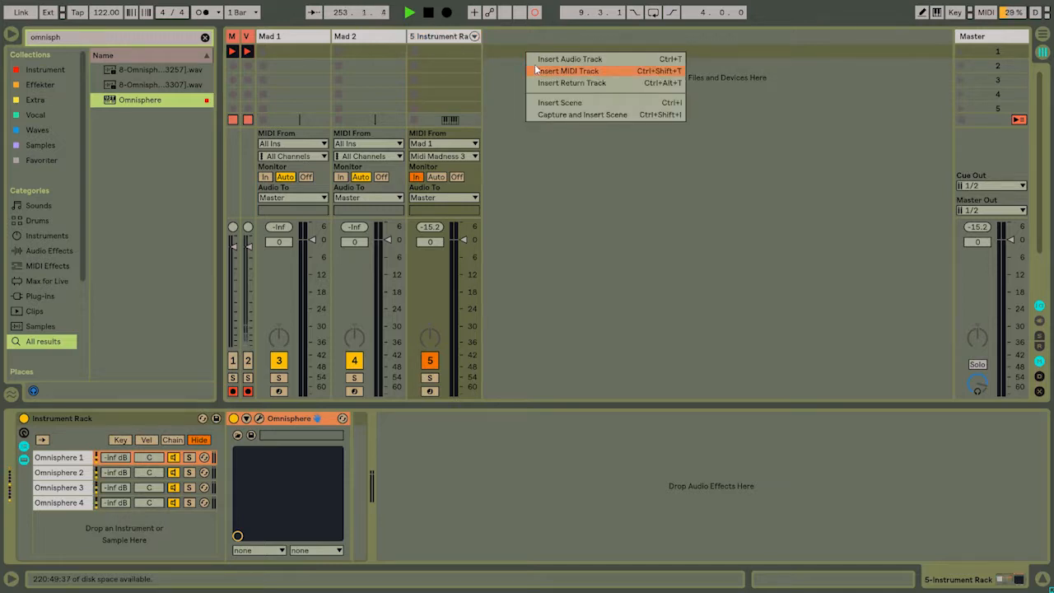
{"action": "left_click", "coordinate": [568, 71]}
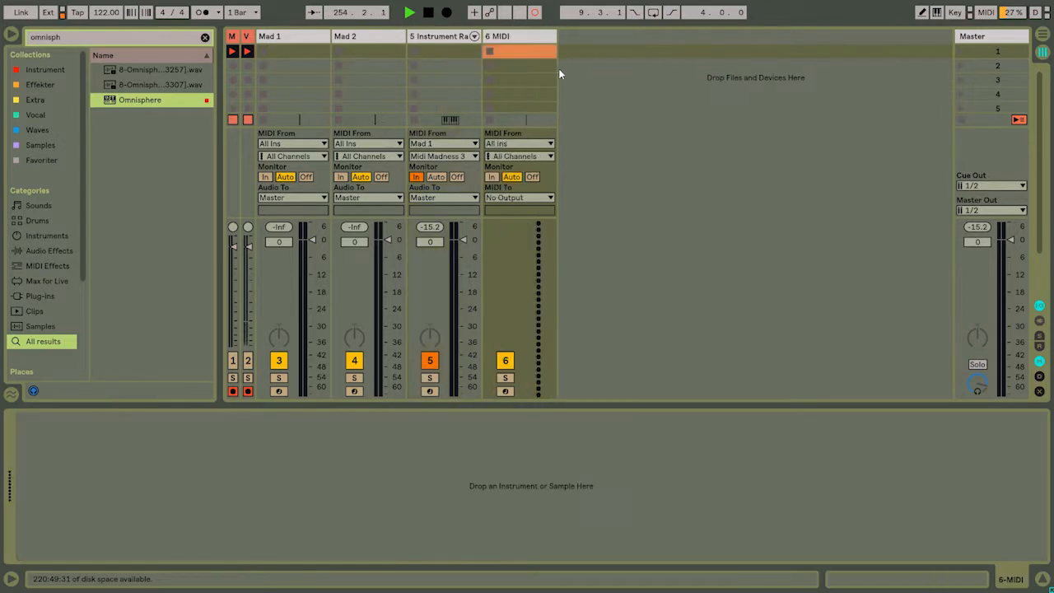
{"action": "left_click_drag", "start_coordinate": [426, 36], "coordinate": [505, 35]}
Rename the Instrument Rack track as Omnispheres.
{"action": "type", "text": "ni"}
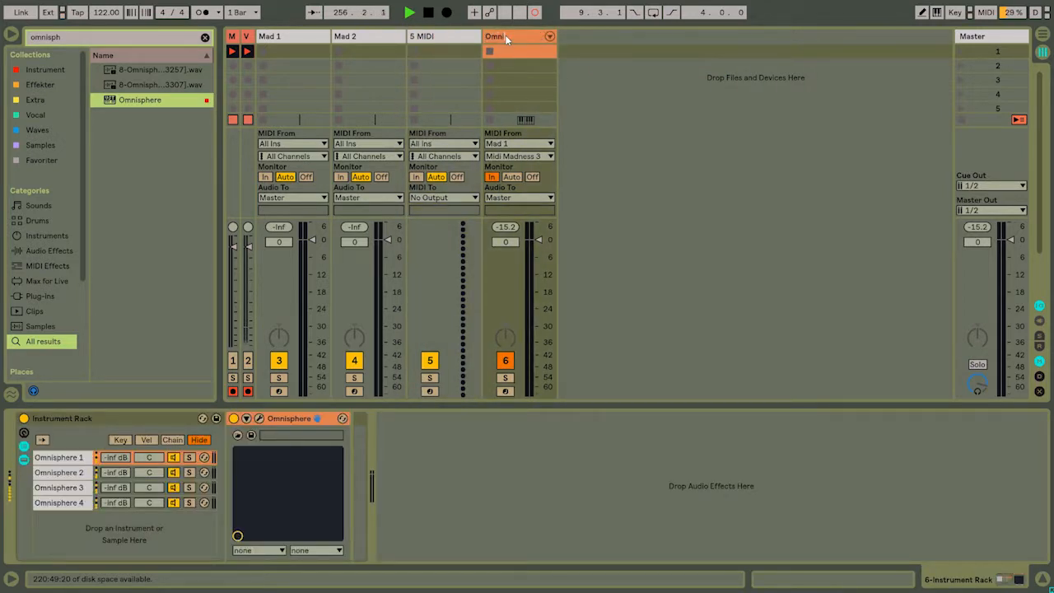
{"action": "type", "text": "spheres"}
{"action": "key", "text": "Return"}
{"action": "left_click", "coordinate": [643, 61]}
{"action": "left_click", "coordinate": [531, 42]}
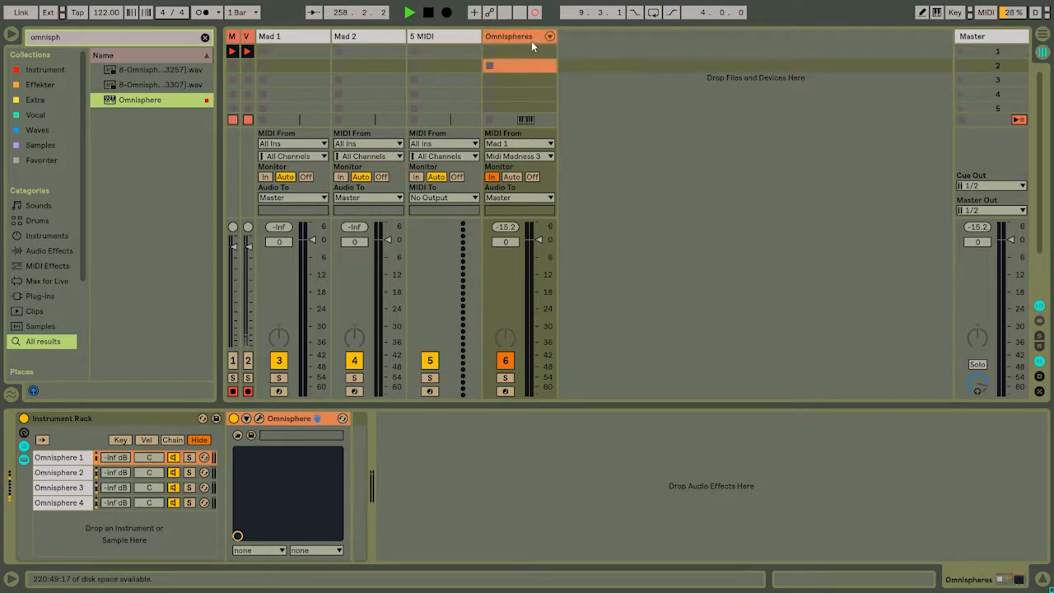
Rename the new empty MIDI track as Mad 1 Send.
{"action": "left_click", "coordinate": [458, 39]}
{"action": "key", "text": "ctrl+r"}
{"action": "type", "text": "Ma"}
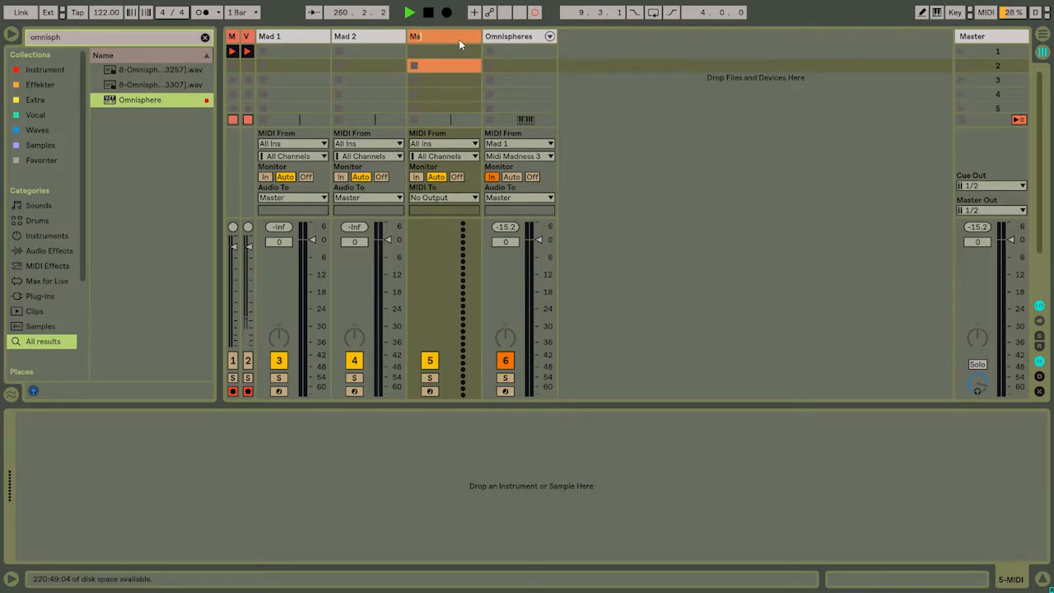
{"action": "type", "text": "d 1 Send"}
{"action": "key", "text": "Return"}
{"action": "left_click", "coordinate": [657, 75]}
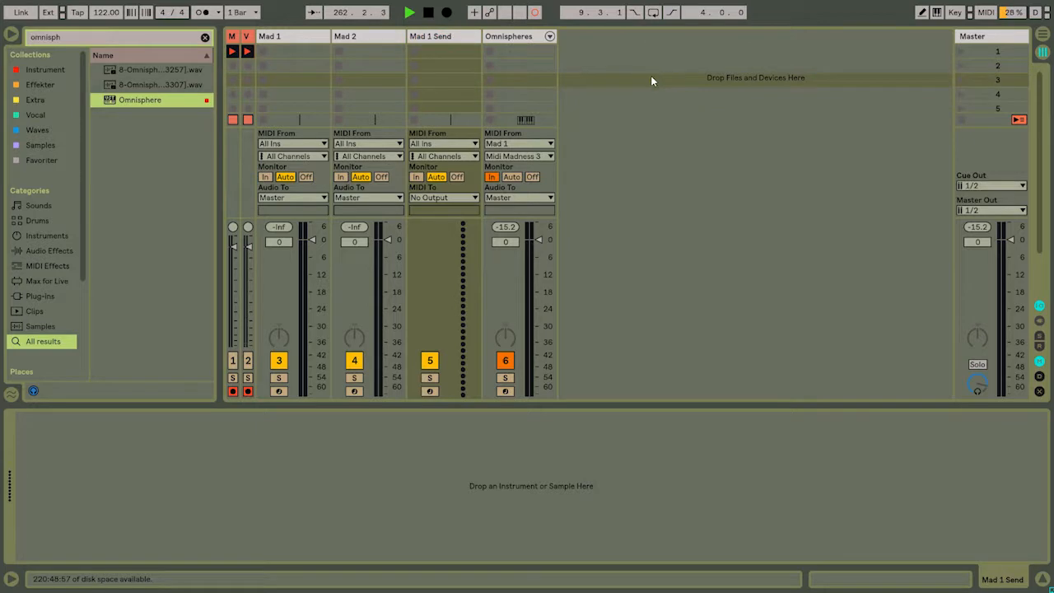
Set the Mad 1 Send track's MIDI input to Mad 1 with Midi Madness 3 as the source.
{"action": "left_click", "coordinate": [432, 39]}
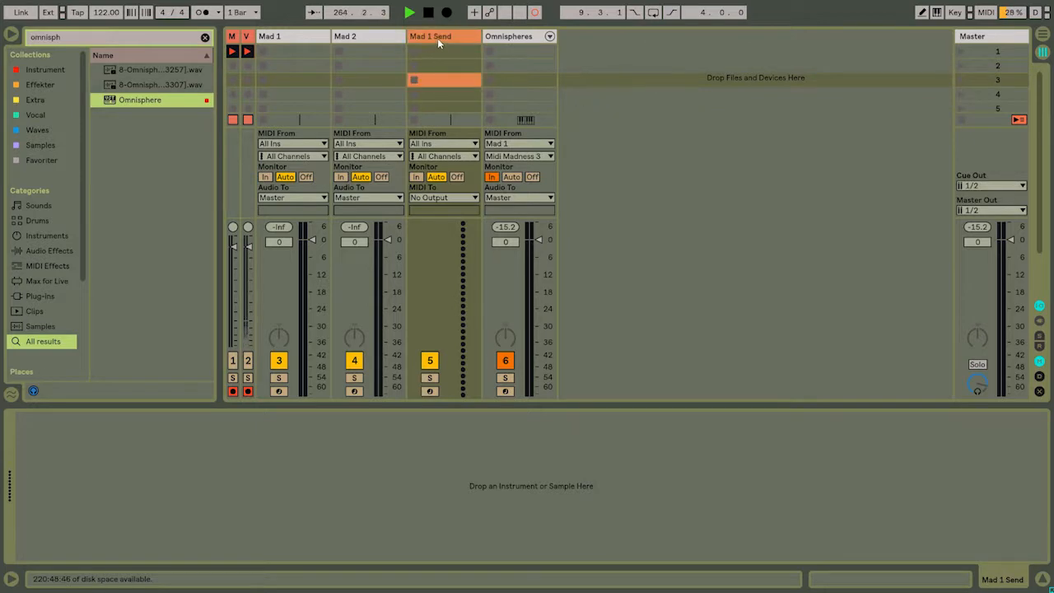
{"action": "left_click", "coordinate": [426, 146]}
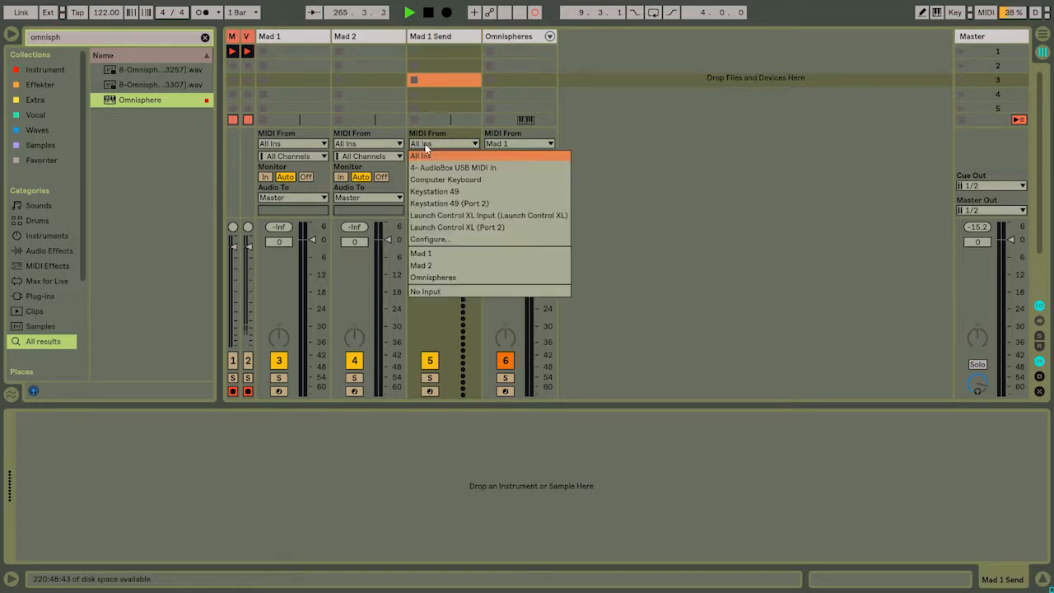
{"action": "left_click", "coordinate": [455, 254]}
{"action": "left_click", "coordinate": [436, 155]}
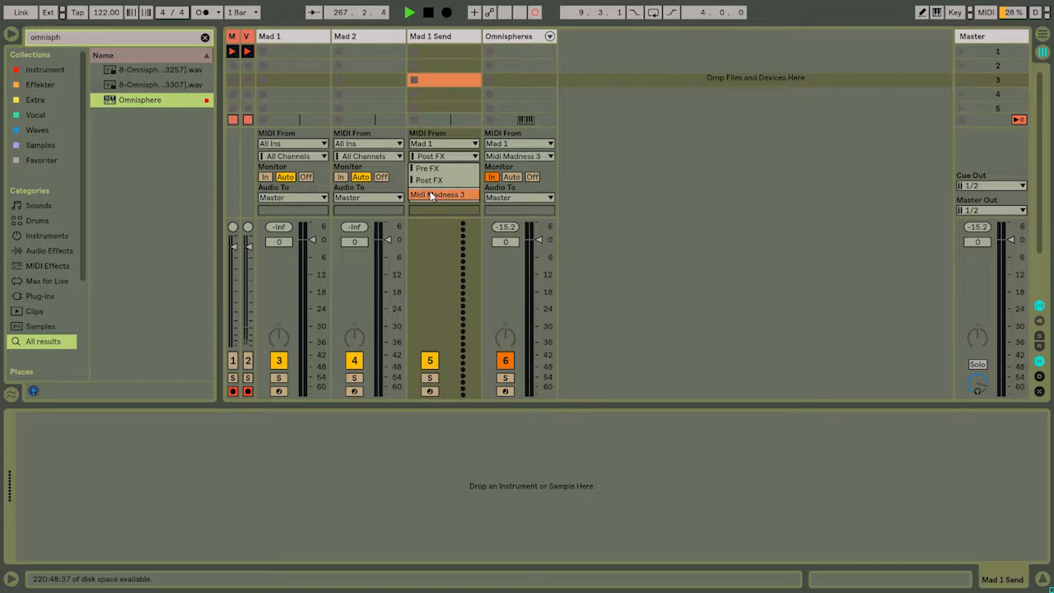
{"action": "left_click", "coordinate": [436, 195]}
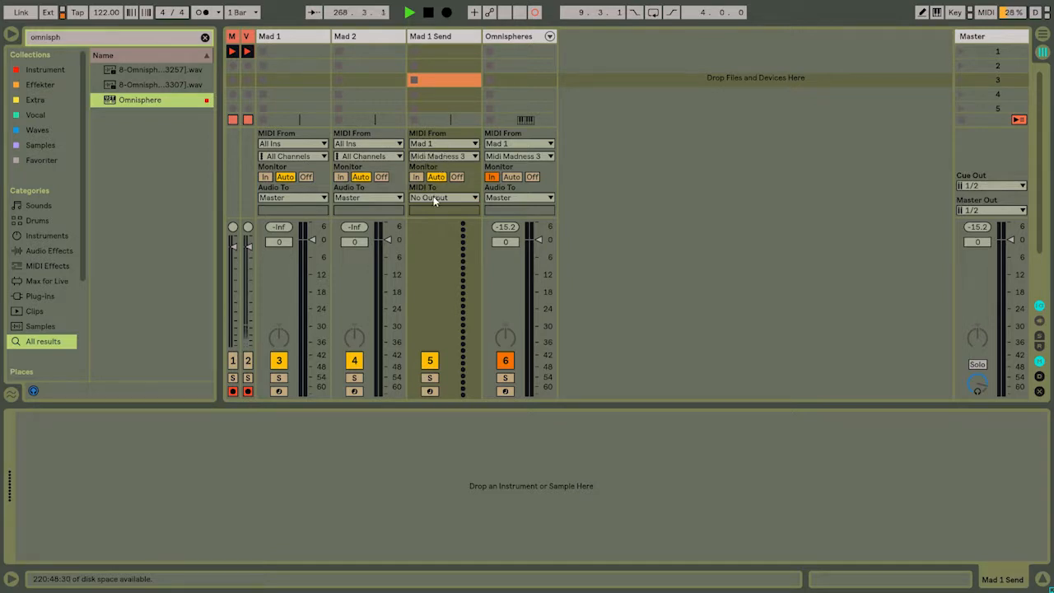
Route the Mad 1 Send track's MIDI output to Omnispheres, targeting Instrument Rack | Omnisphere 1 | 1-Omnisphere.
{"action": "left_click", "coordinate": [433, 197]}
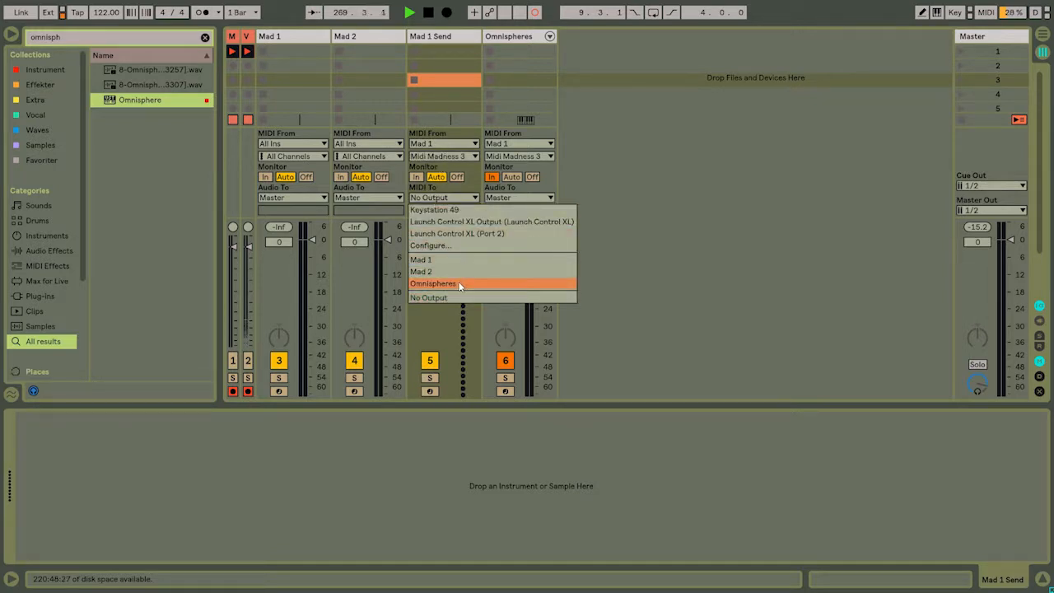
{"action": "left_click", "coordinate": [459, 283]}
{"action": "left_click", "coordinate": [435, 211]}
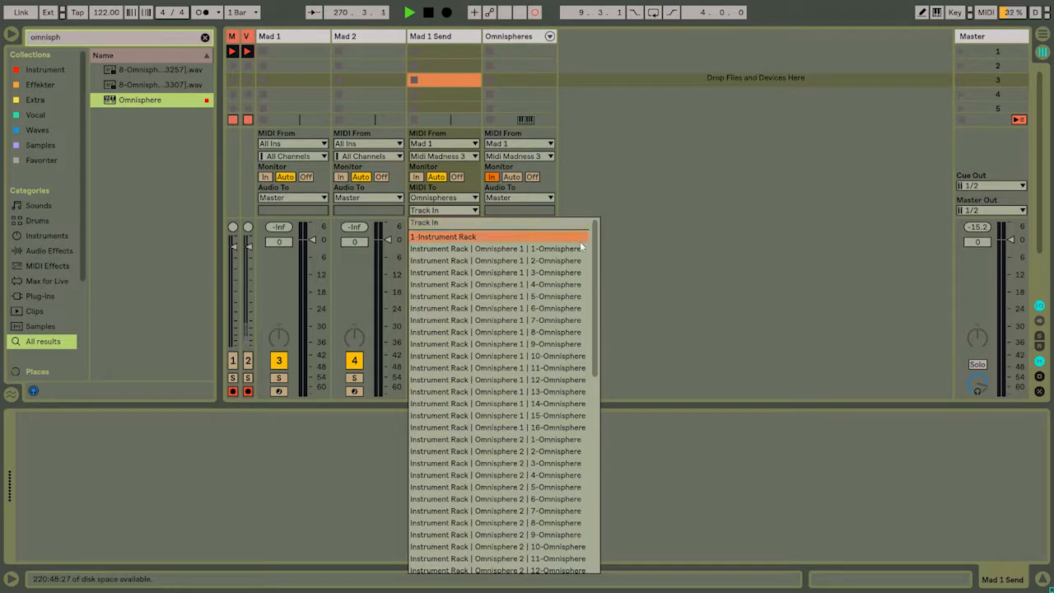
{"action": "left_click_drag", "start_coordinate": [593, 245], "coordinate": [602, 222]}
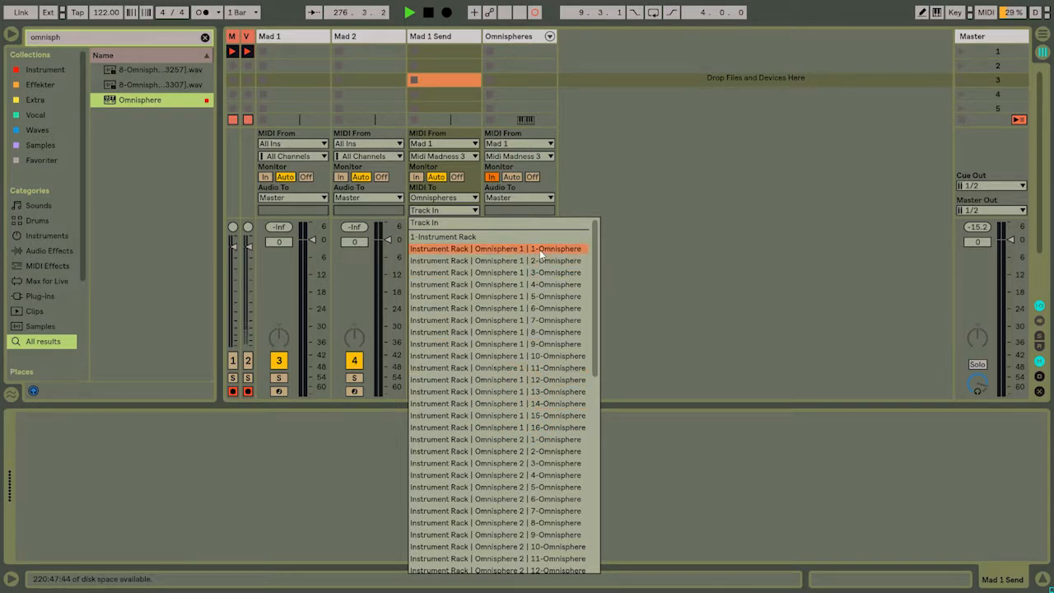
{"action": "left_click_drag", "start_coordinate": [592, 248], "coordinate": [588, 206]}
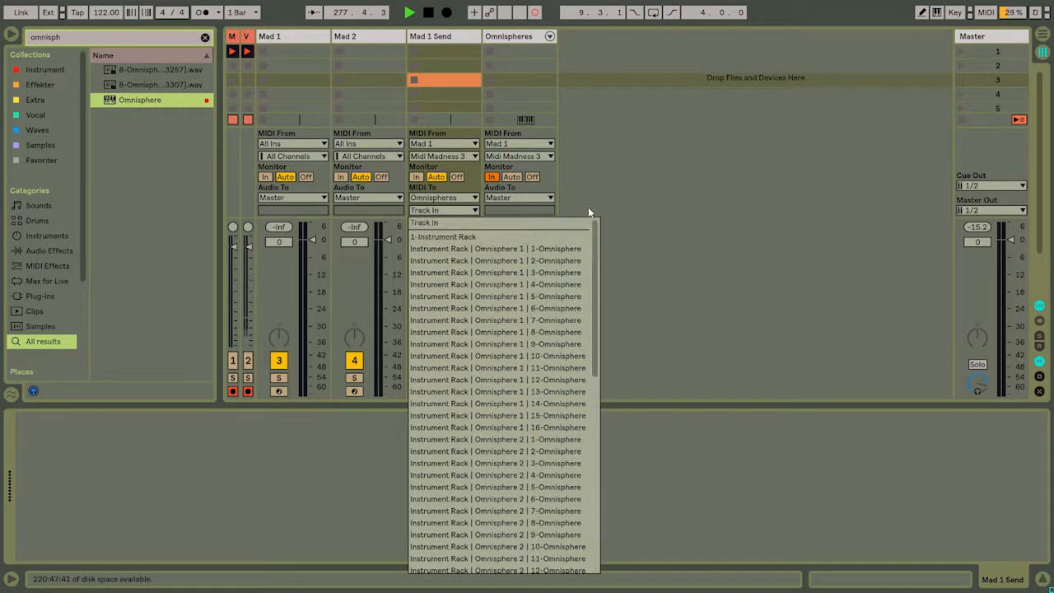
{"action": "left_click", "coordinate": [467, 248]}
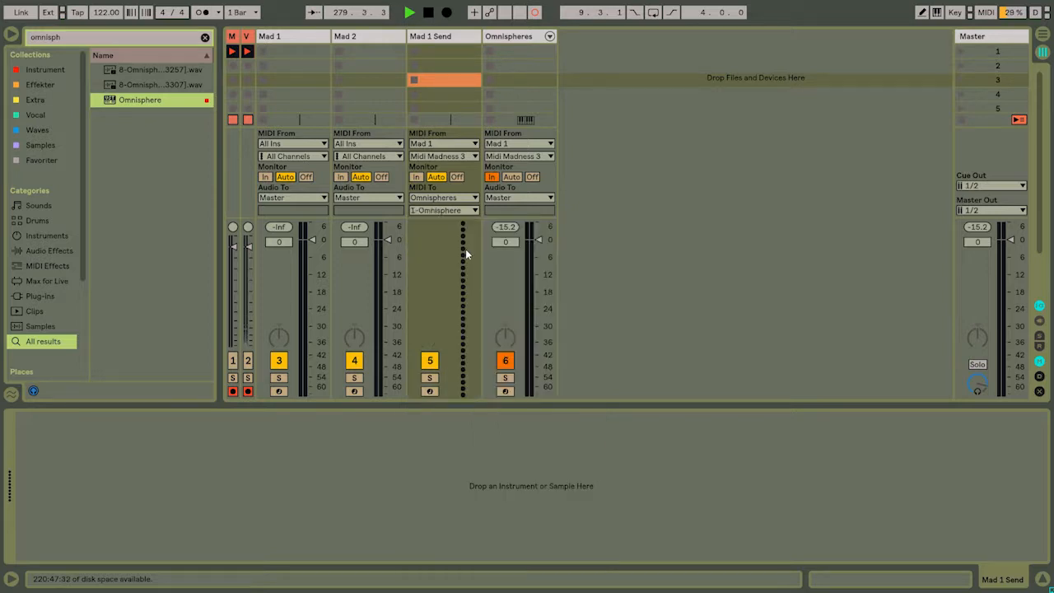
Duplicate the Mad 1 Send track and name the two tracks Mad 1 Send 1 and Mad 1 Send 2.
{"action": "left_click", "coordinate": [430, 37]}
{"action": "key", "text": "ctrl+d"}
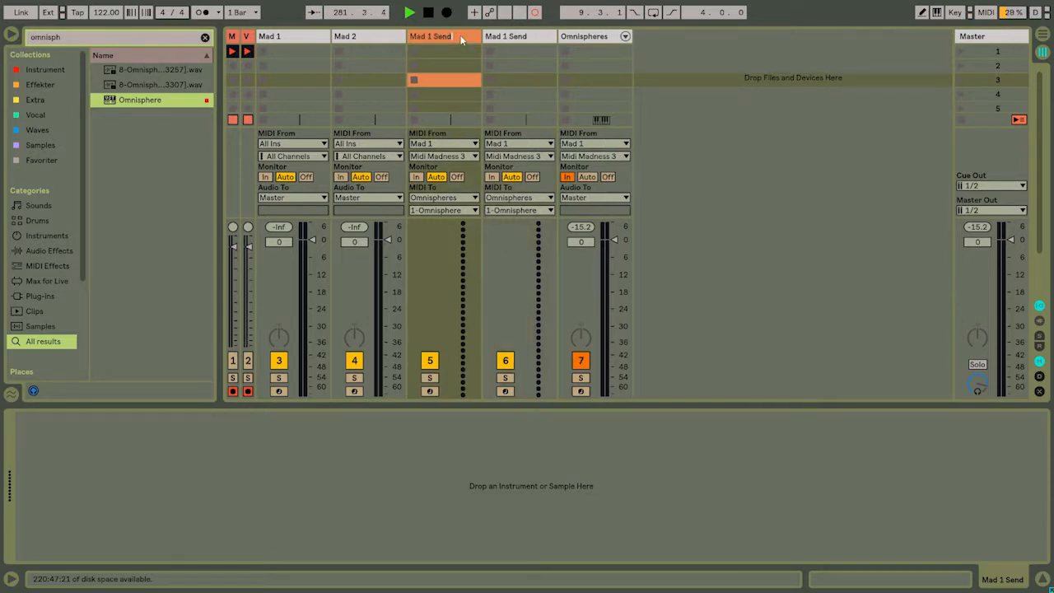
{"action": "left_click", "coordinate": [514, 37]}
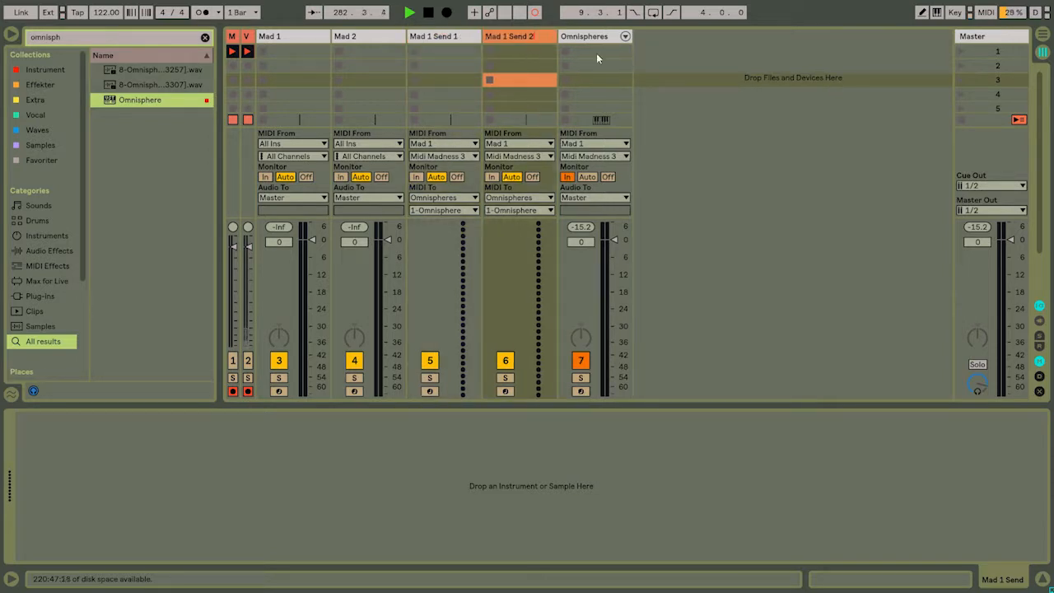
{"action": "left_click", "coordinate": [517, 65]}
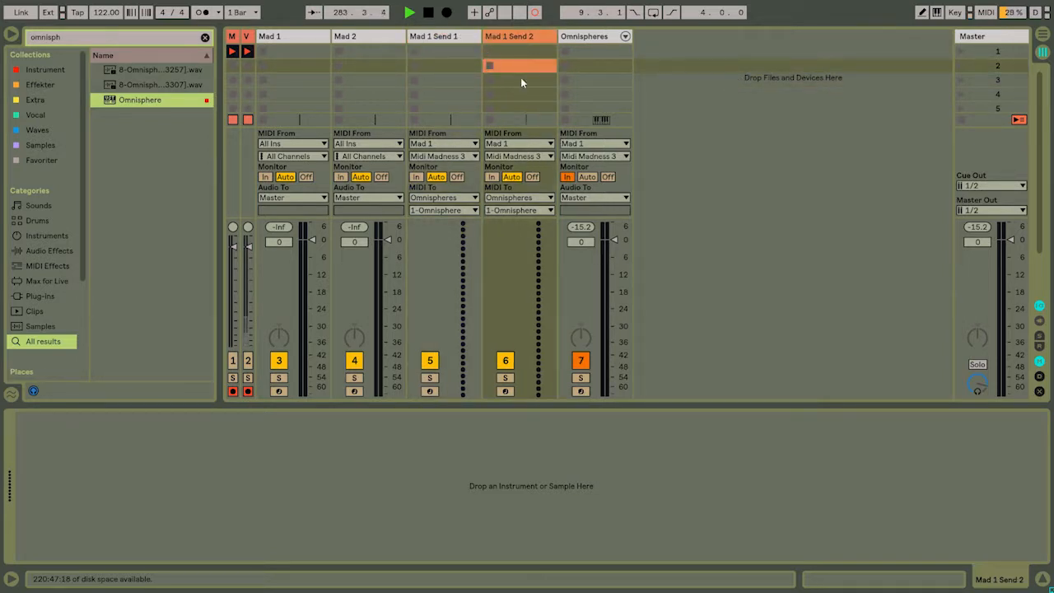
Route the Mad 1 Send 2 track's MIDI output within Omnispheres to Instrument Rack | Omnisphere 2 | 1-Omnisphere.
{"action": "left_click", "coordinate": [499, 145]}
{"action": "left_click", "coordinate": [498, 145]}
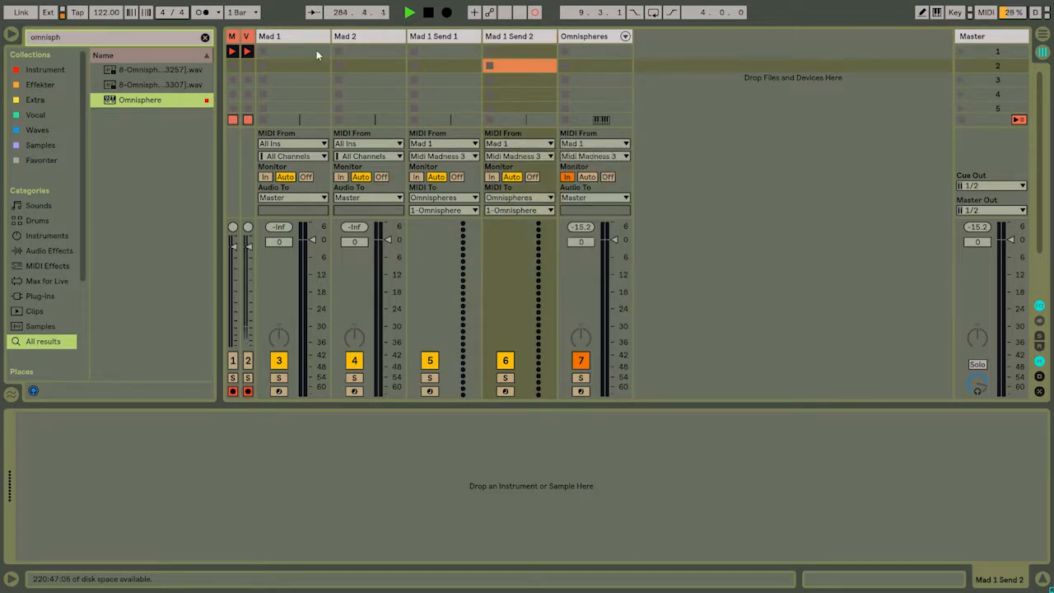
{"action": "left_click", "coordinate": [295, 36]}
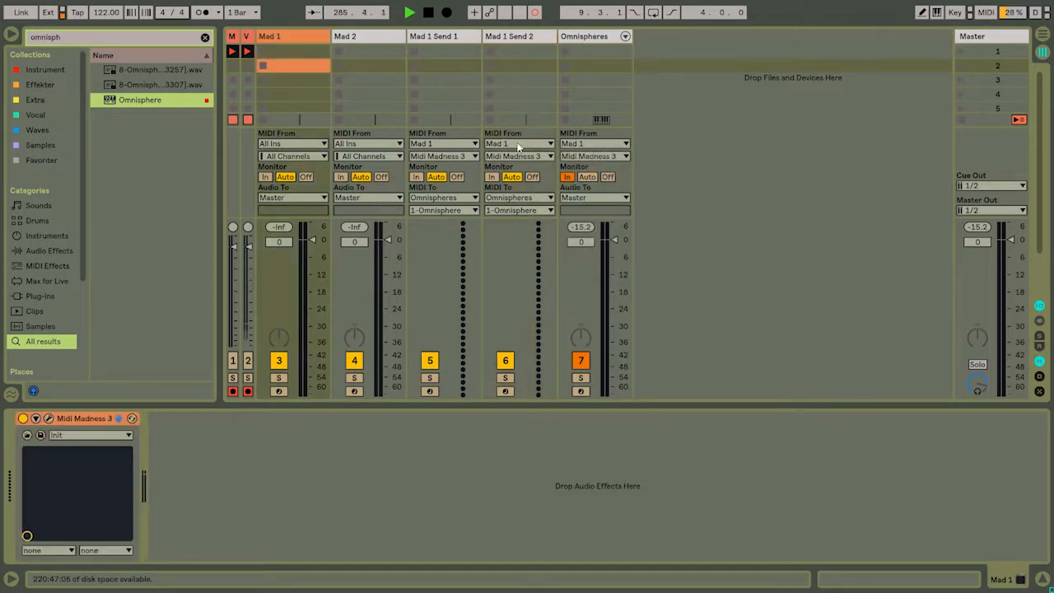
{"action": "left_click", "coordinate": [506, 198]}
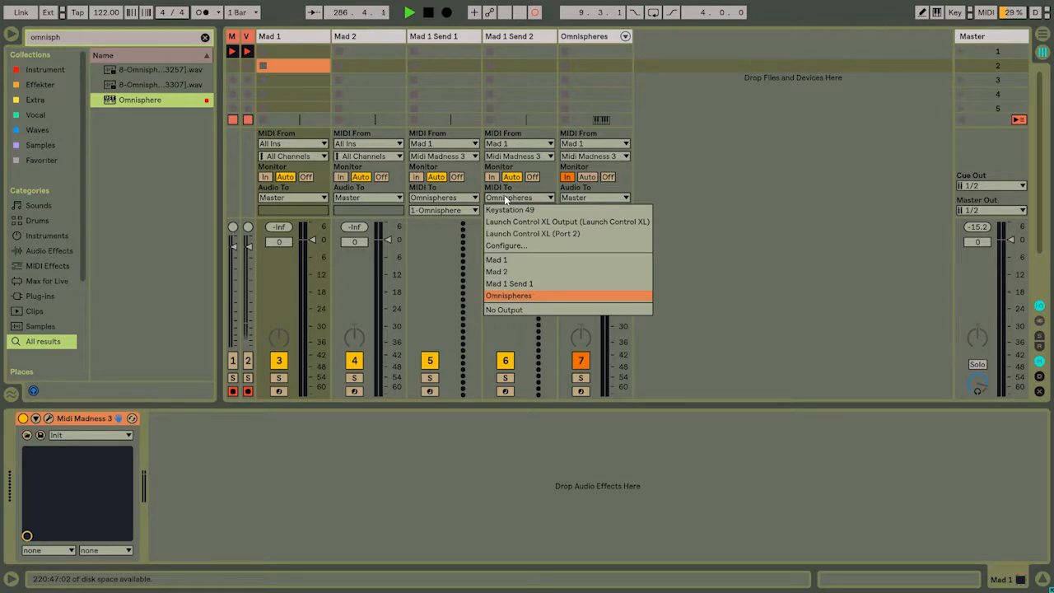
{"action": "left_click", "coordinate": [525, 295]}
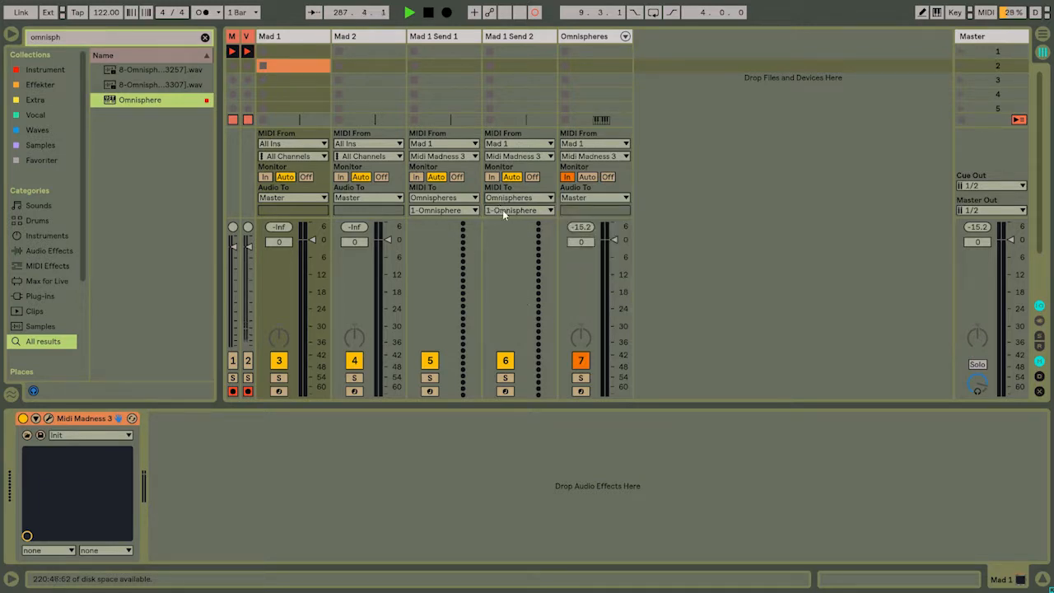
{"action": "left_click", "coordinate": [502, 210]}
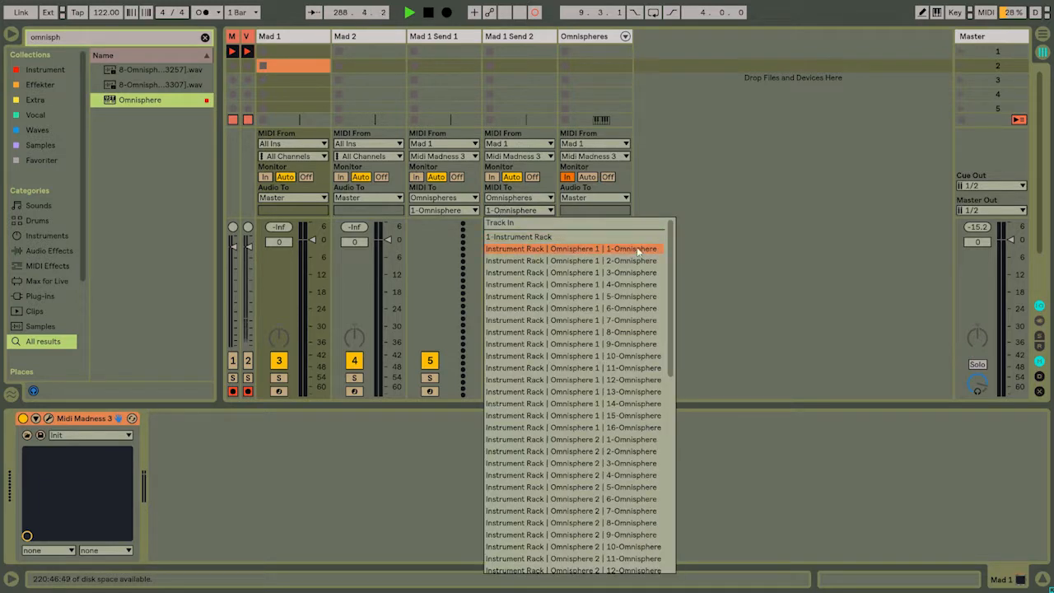
{"action": "left_click", "coordinate": [611, 443]}
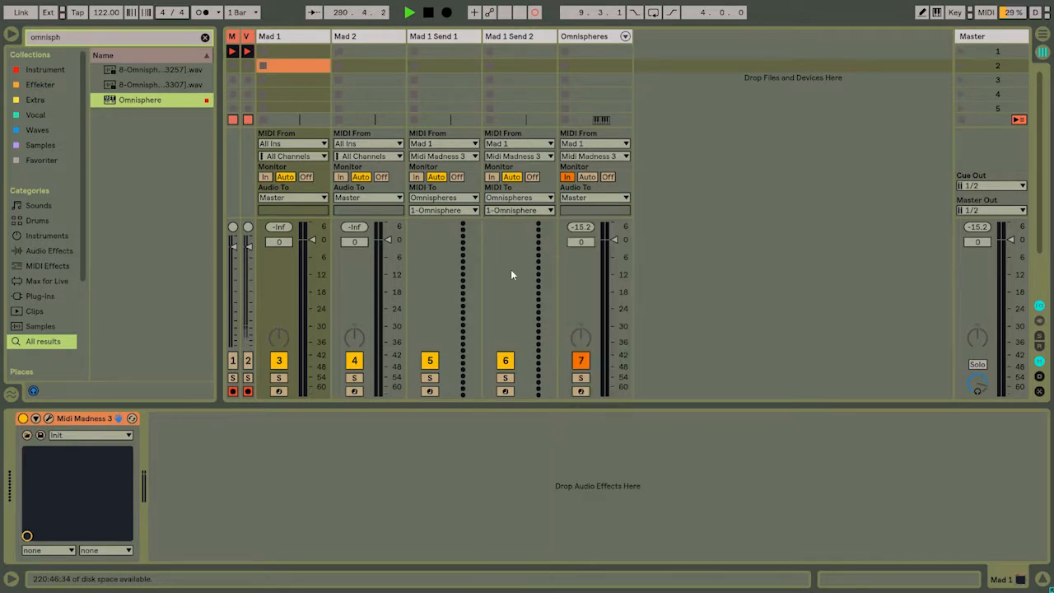
Check the MIDI input options available for the Omnispheres track.
{"action": "left_click", "coordinate": [587, 37]}
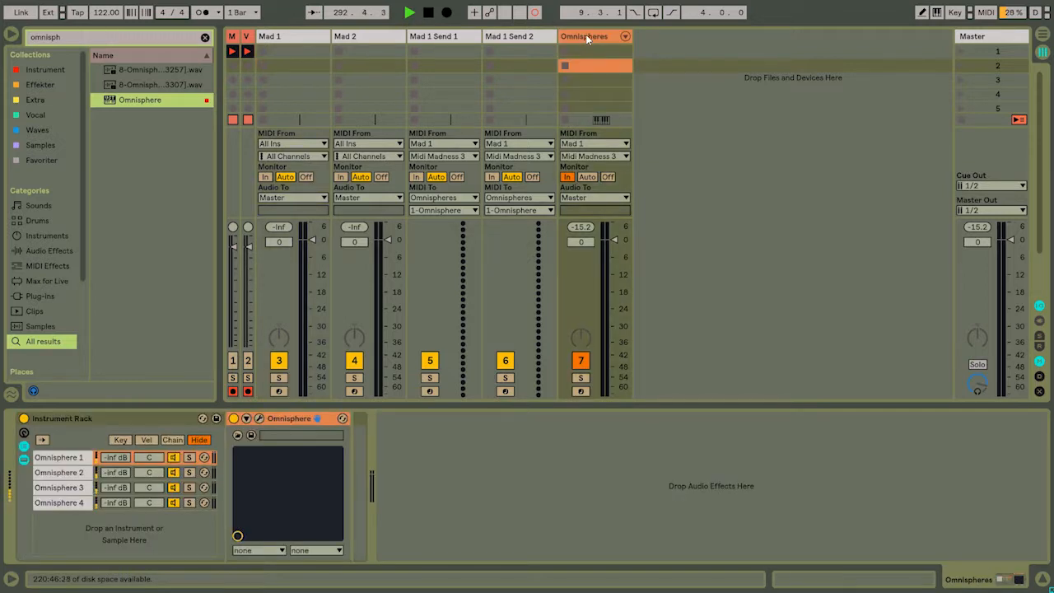
{"action": "left_click", "coordinate": [591, 144]}
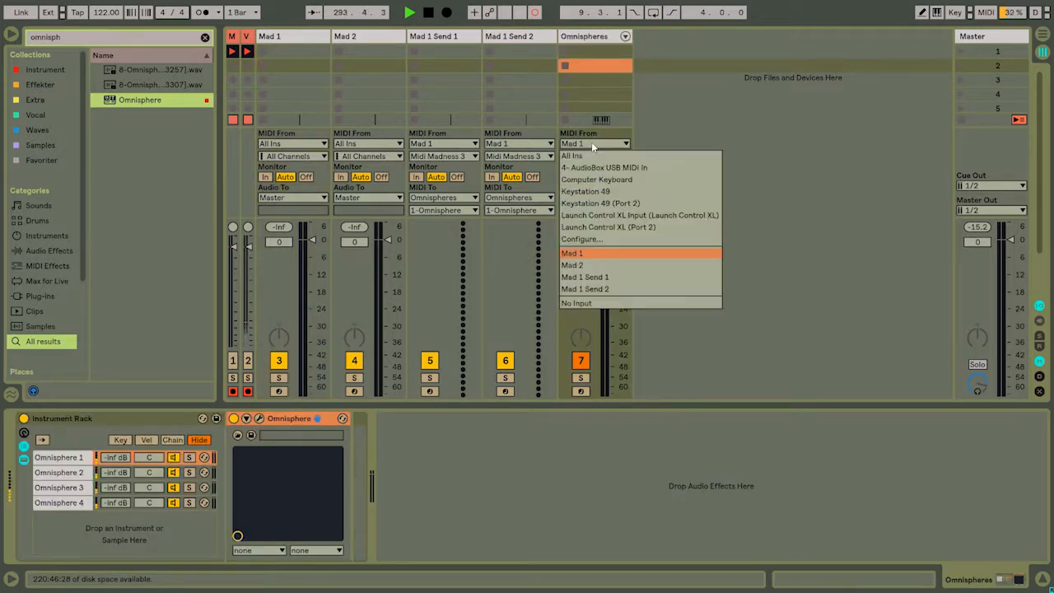
{"action": "left_click", "coordinate": [591, 143]}
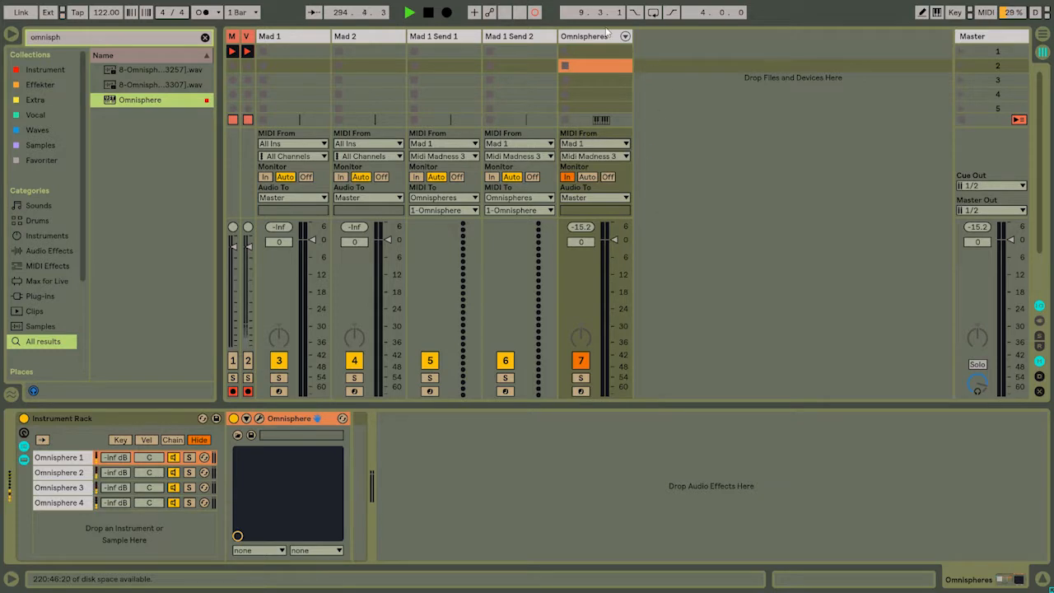
{"action": "left_click", "coordinate": [586, 144]}
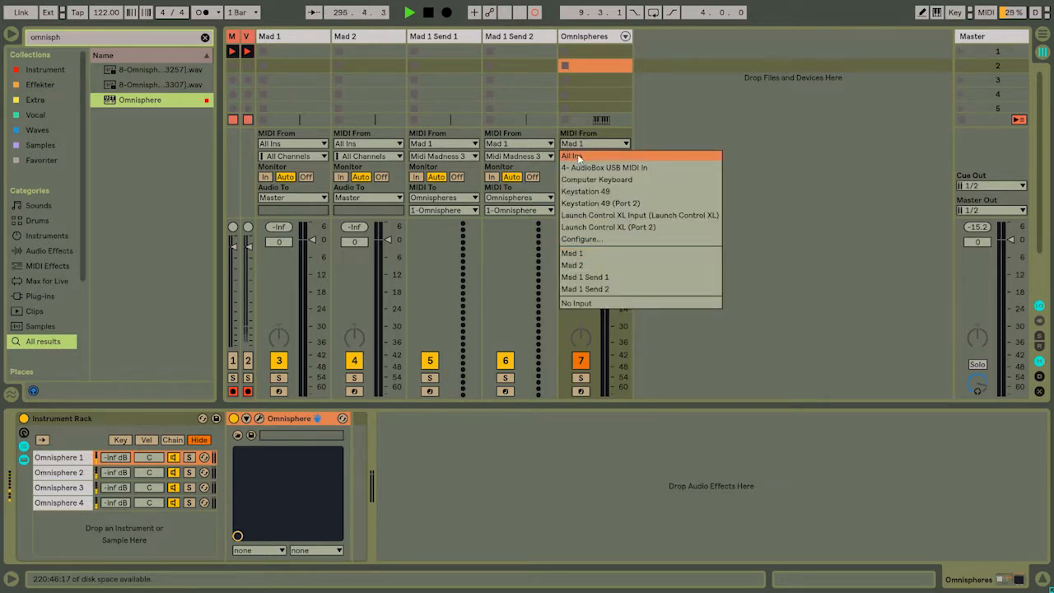
{"action": "left_click", "coordinate": [720, 68]}
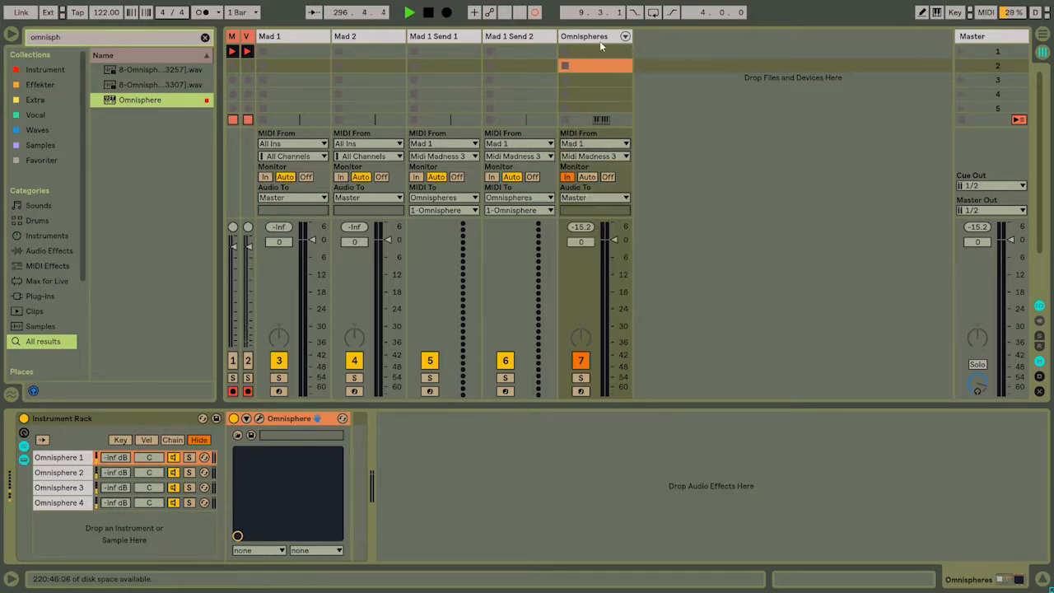
Set the Omnispheres track's MIDI input to All Ins, All Channels, and its monitoring and both Mad 1 Send tracks' monitoring to In.
{"action": "left_click", "coordinate": [586, 144]}
{"action": "left_click", "coordinate": [586, 155]}
{"action": "left_click", "coordinate": [416, 176]}
{"action": "left_click", "coordinate": [490, 177]}
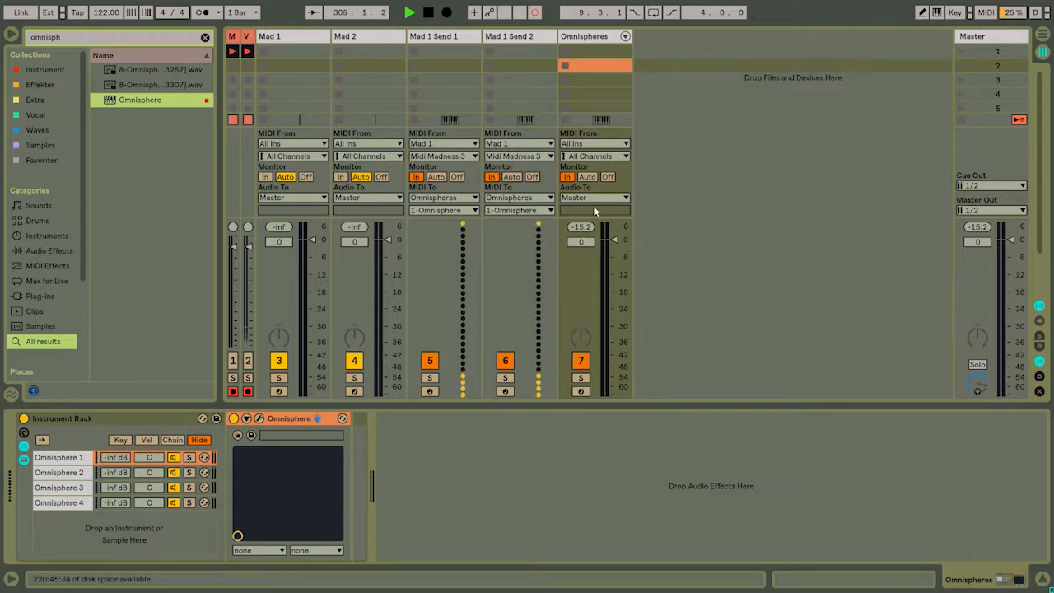
{"action": "left_click", "coordinate": [589, 179]}
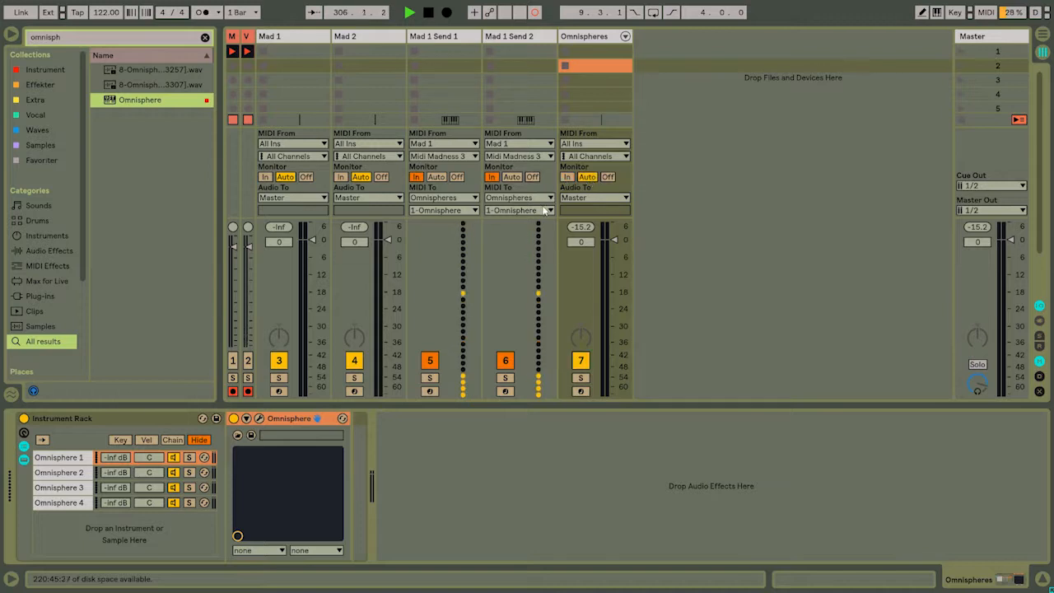
{"action": "left_click", "coordinate": [568, 177]}
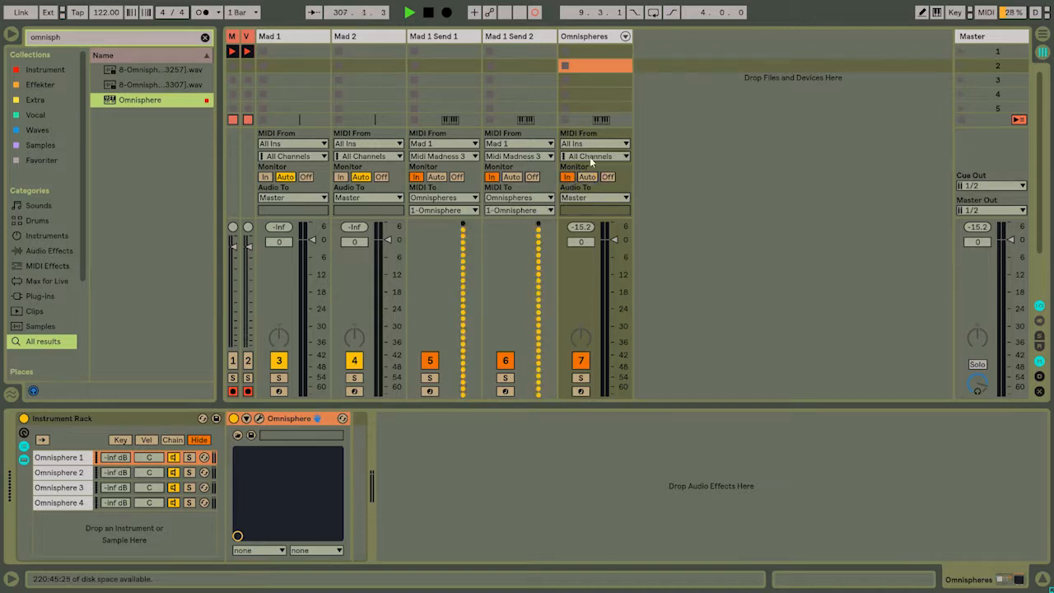
Look through the rack destinations available for the Mad 1 Send 2 track's MIDI output.
{"action": "left_click", "coordinate": [500, 39]}
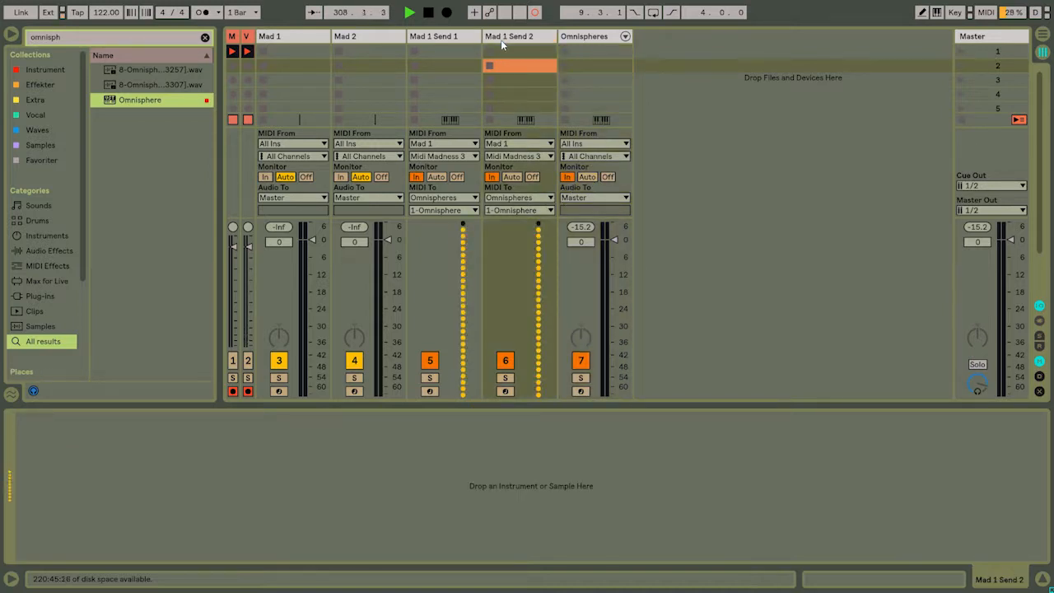
{"action": "left_click", "coordinate": [519, 210]}
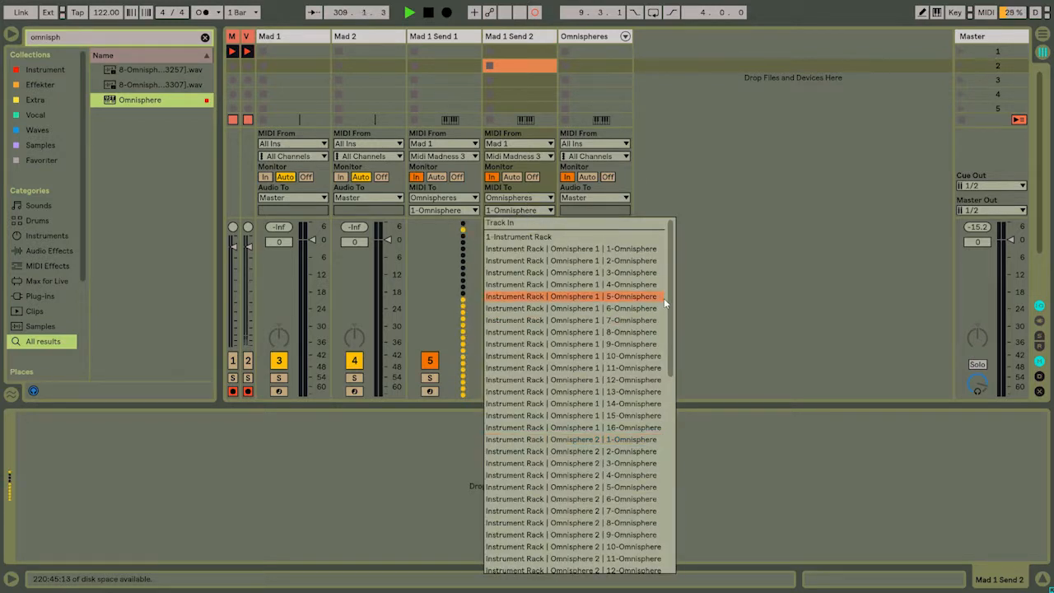
{"action": "scroll", "coordinate": [670, 333], "scroll_direction": "down", "scroll_amount": 2}
{"action": "scroll", "coordinate": [671, 333], "scroll_direction": "down", "scroll_amount": 2}
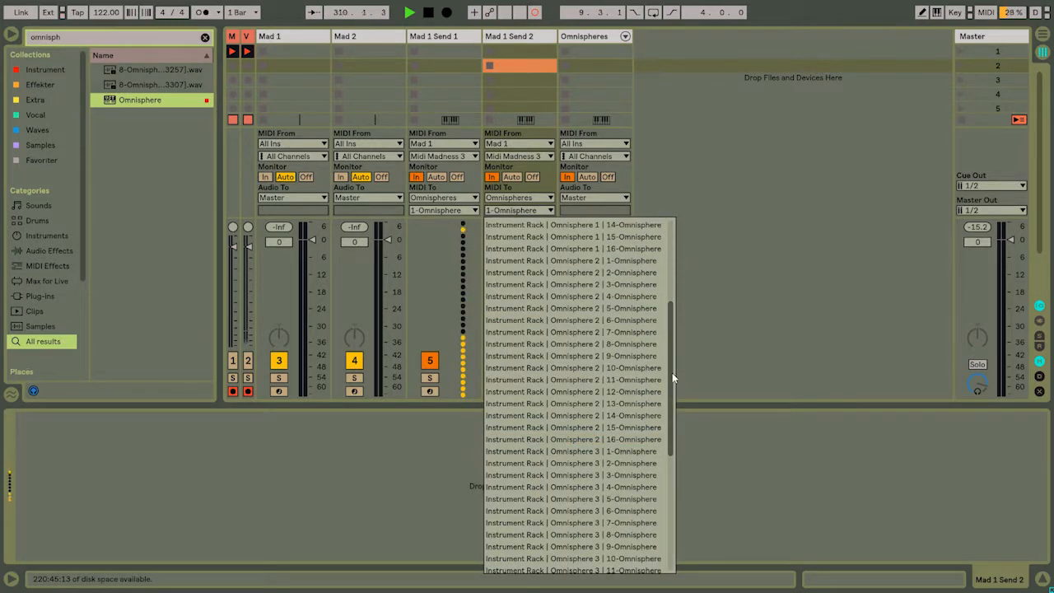
{"action": "scroll", "coordinate": [674, 340], "scroll_direction": "up", "scroll_amount": 5}
{"action": "left_click", "coordinate": [717, 180]}
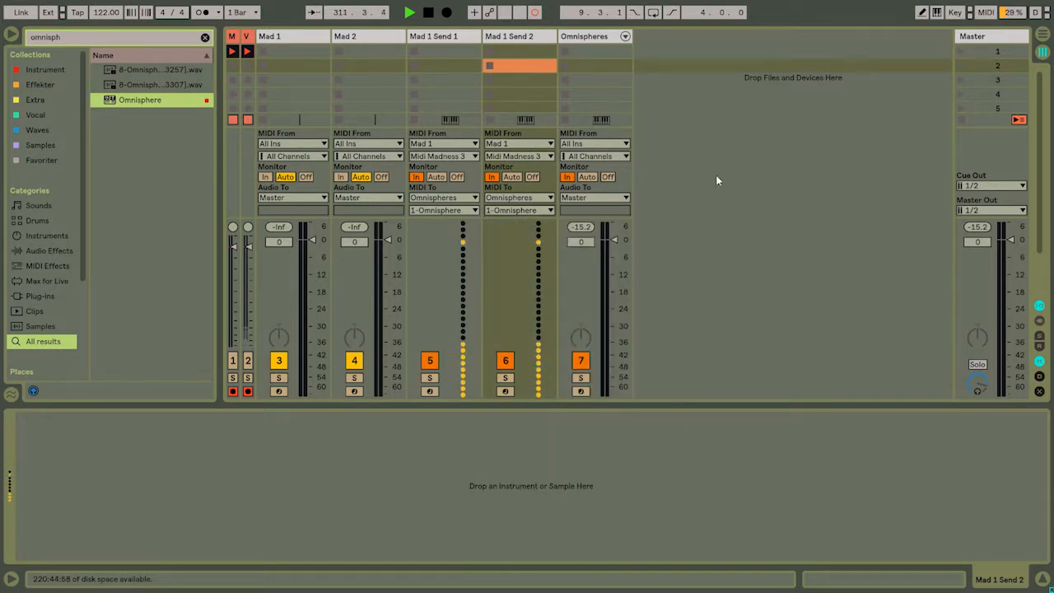
Test the Omnisphere 1, 2 and 3 chains of the Omnispheres rack by raising their volumes one at a time.
{"action": "left_click", "coordinate": [568, 37]}
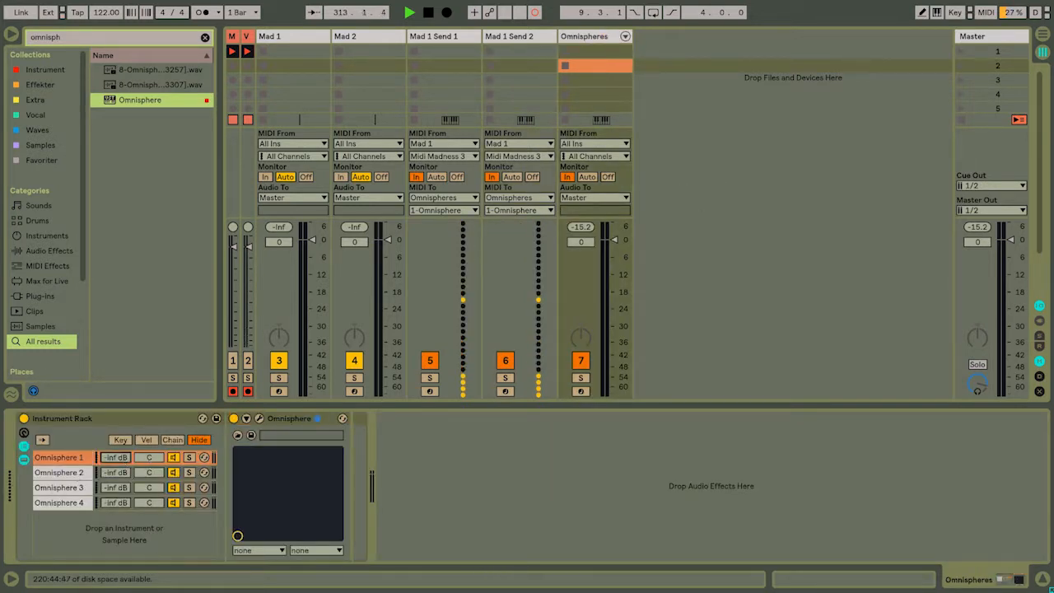
{"action": "left_click_drag", "start_coordinate": [126, 459], "coordinate": [126, 437]}
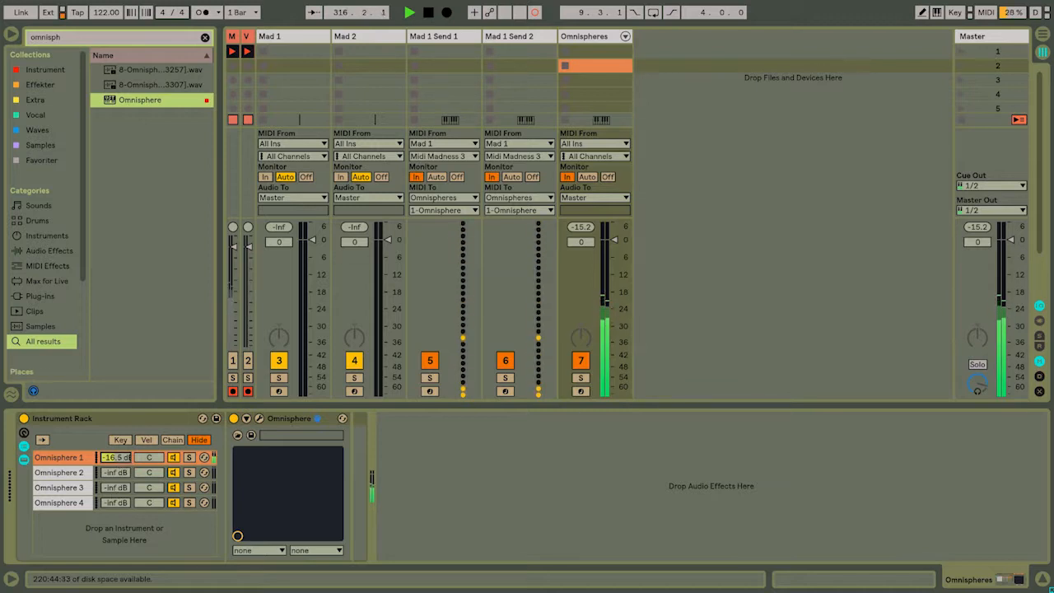
{"action": "mouse_move", "coordinate": [115, 473]}
{"action": "left_mouse_down"}
{"action": "mouse_move", "coordinate": [119, 449]}
{"action": "mouse_move", "coordinate": [120, 465]}
{"action": "left_mouse_up"}
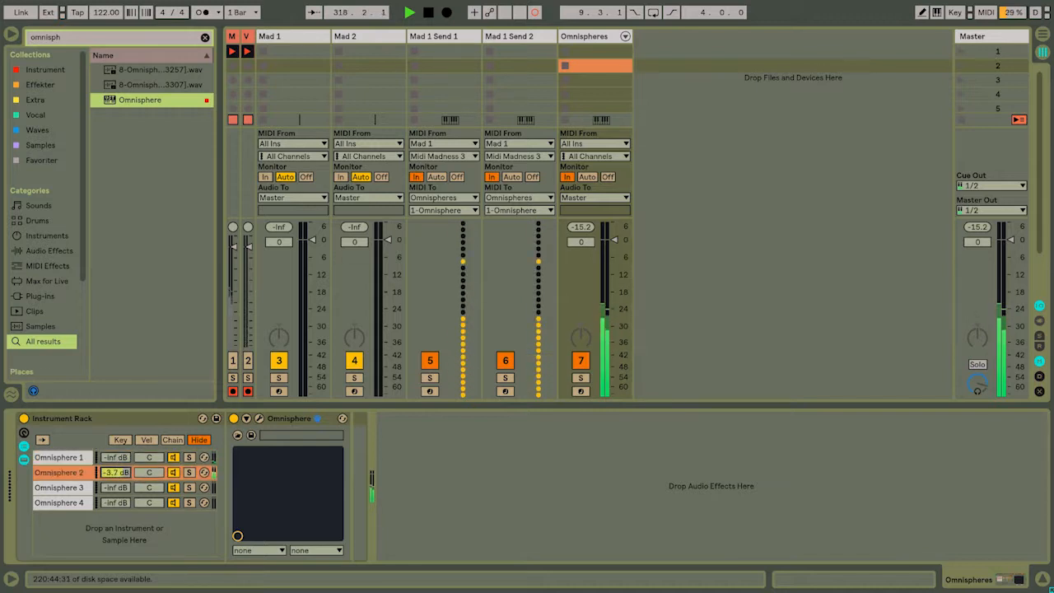
{"action": "left_click_drag", "start_coordinate": [115, 488], "coordinate": [115, 480]}
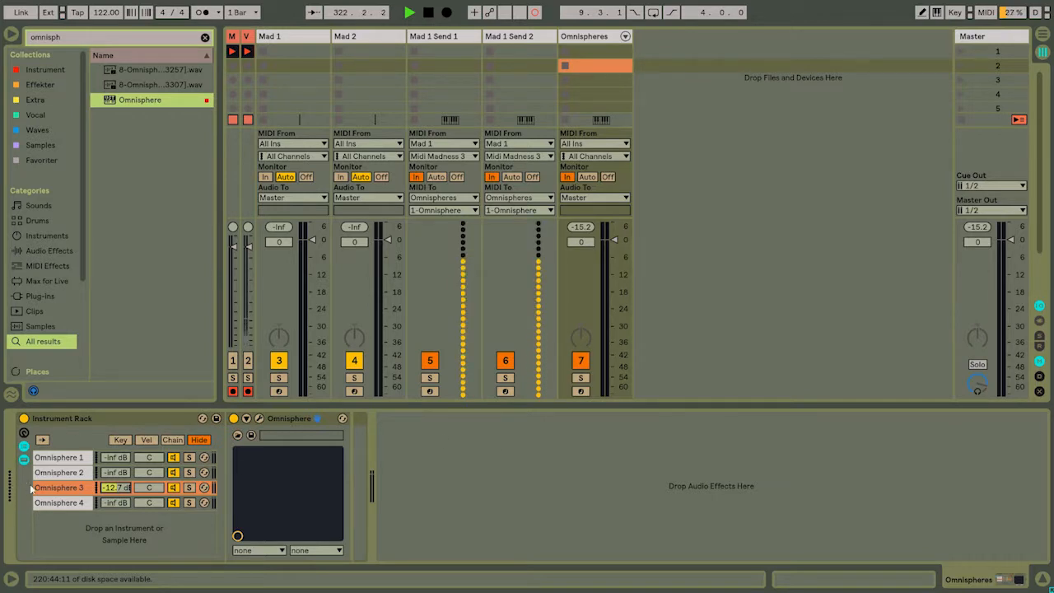
{"action": "left_click", "coordinate": [70, 458]}
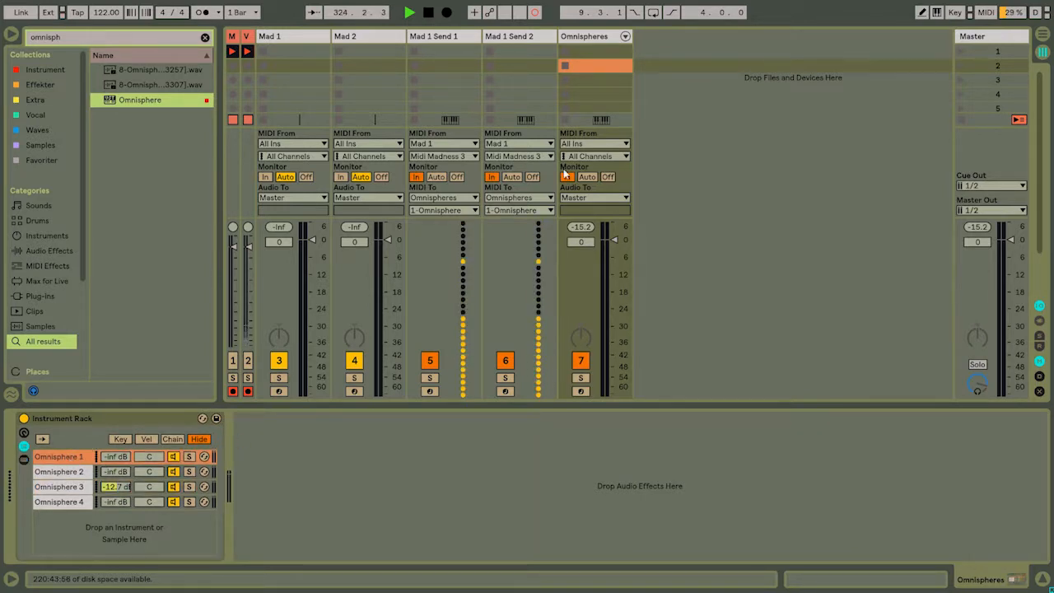
{"action": "left_click", "coordinate": [507, 211]}
{"action": "left_click", "coordinate": [507, 211]}
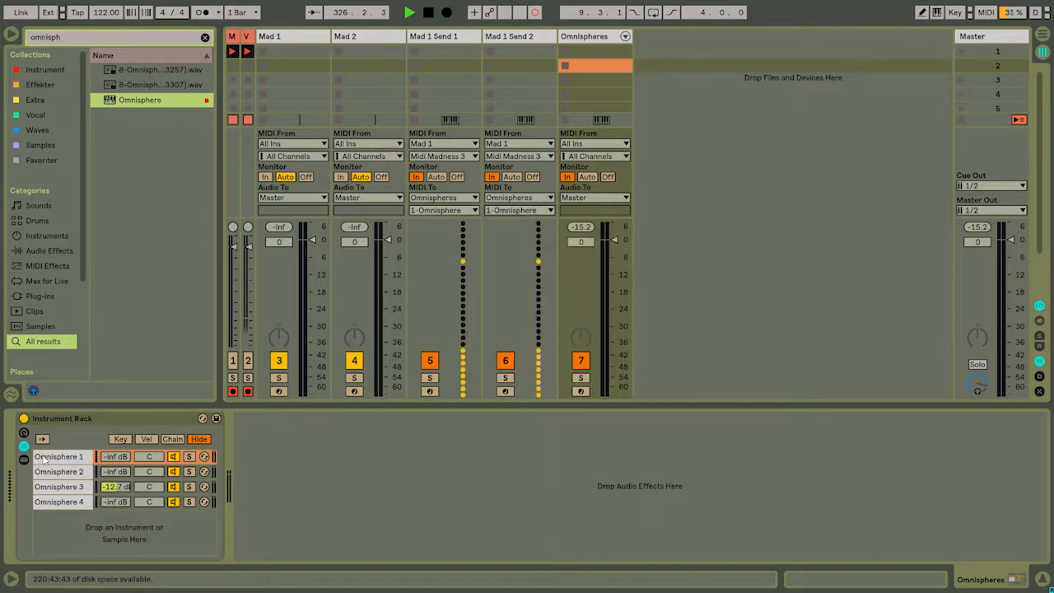
Test the Omnisphere 4 chain at -16.5 dB and return the Omnisphere 3 and 4 chain volumes to -inf dB.
{"action": "left_click", "coordinate": [65, 488]}
{"action": "left_click", "coordinate": [74, 502]}
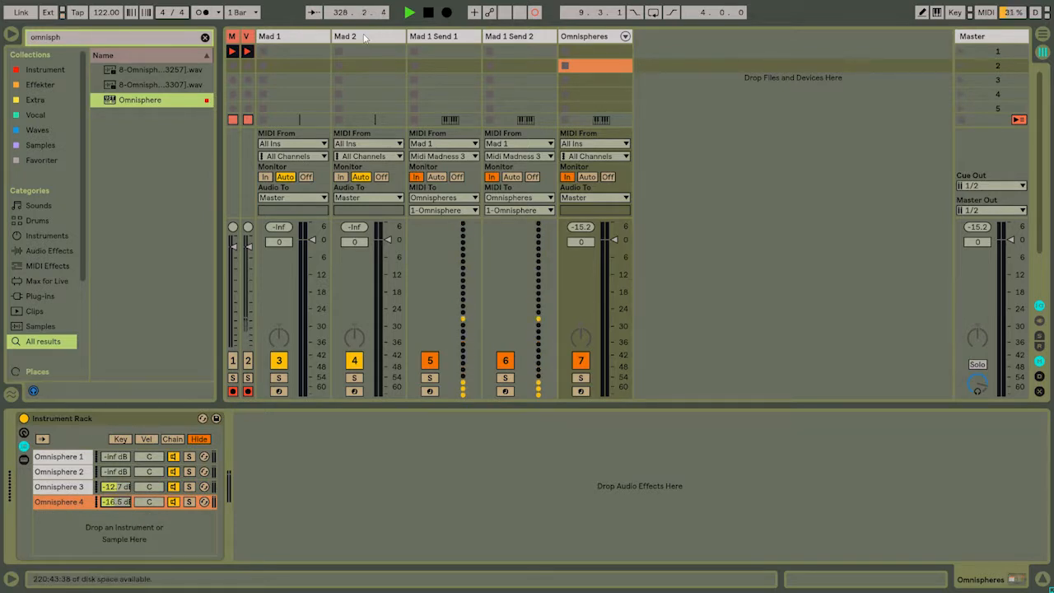
{"action": "left_click", "coordinate": [359, 37]}
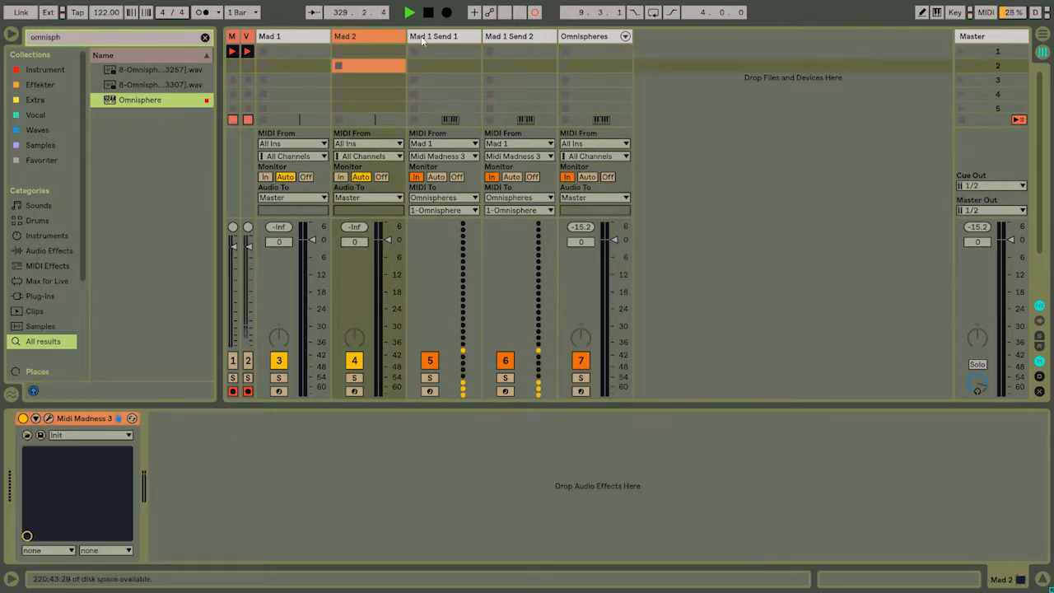
{"action": "left_click", "coordinate": [537, 39]}
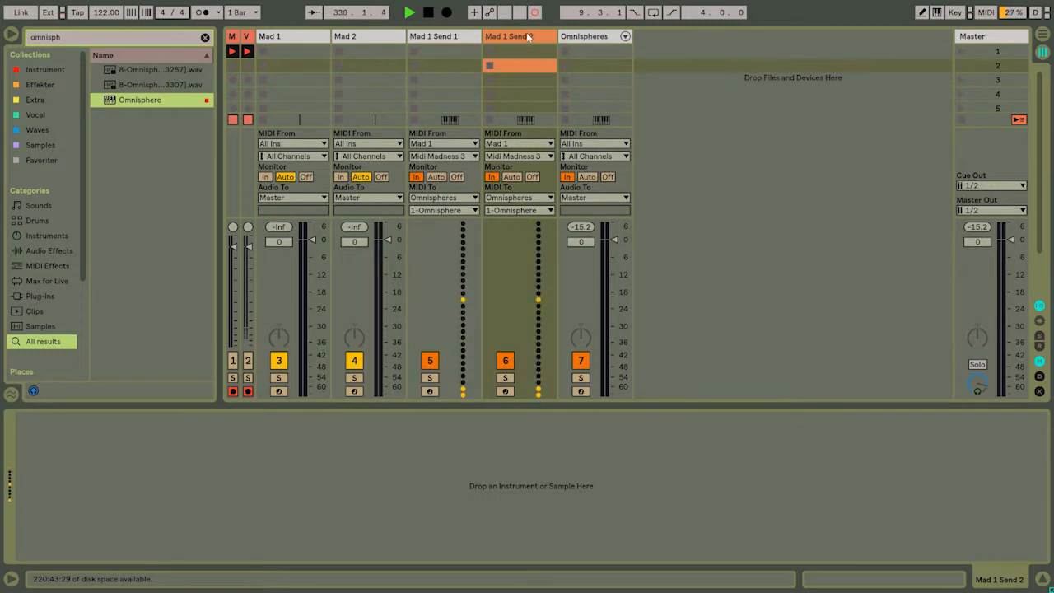
{"action": "left_click", "coordinate": [604, 37]}
{"action": "left_click_drag", "start_coordinate": [116, 488], "coordinate": [120, 515]}
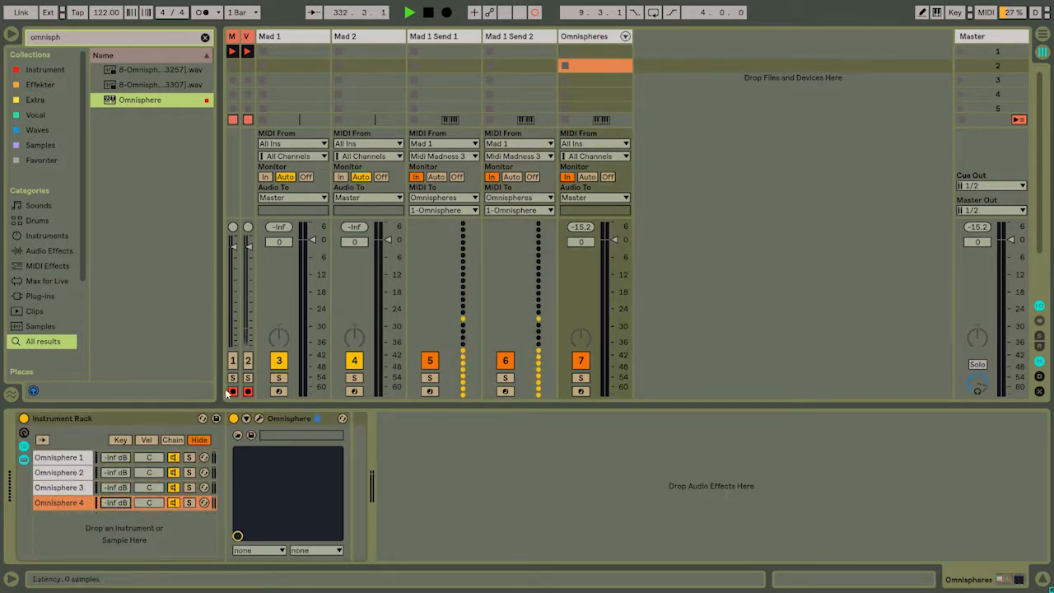
Duplicate the Mad 1 Send 2 track and name the copy Mad 2 Send 1.
{"action": "left_click", "coordinate": [520, 38]}
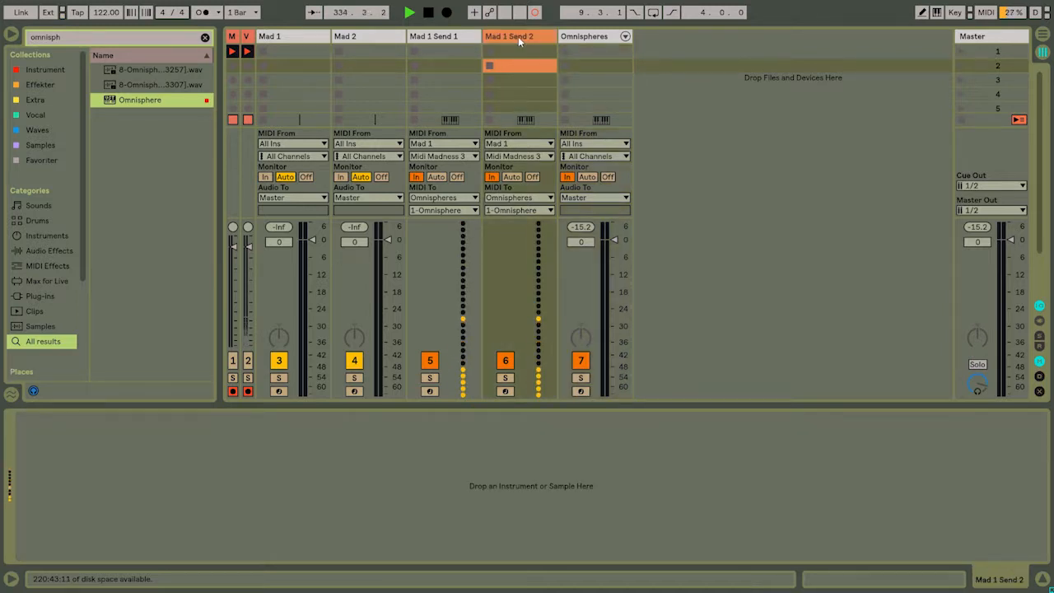
{"action": "key", "text": "ctrl+d"}
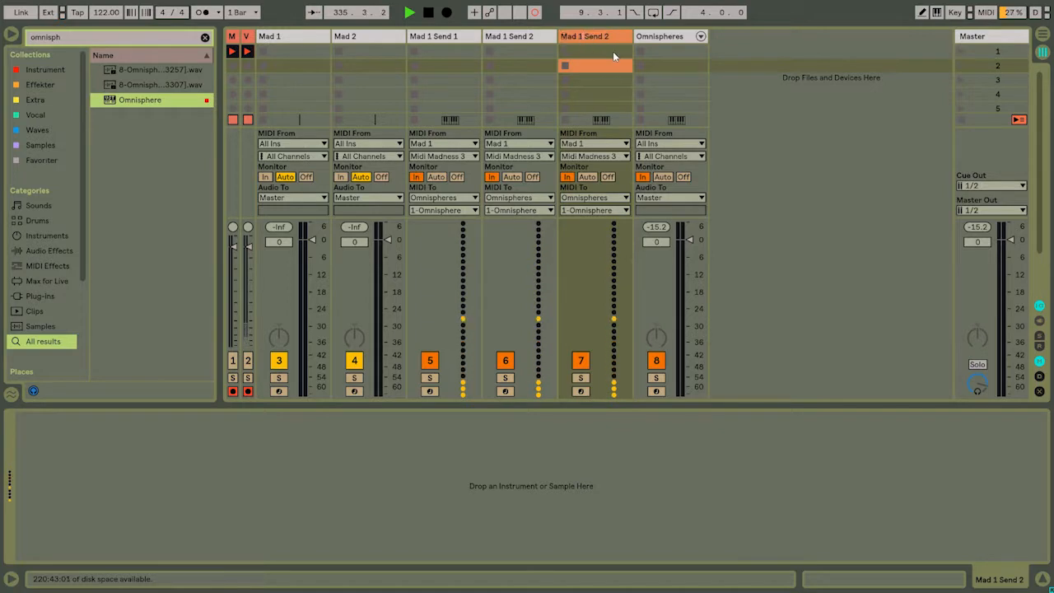
{"action": "key", "text": "ctrl+r"}
{"action": "type", "text": "Mad 2 Send 1"}
{"action": "key", "text": "Return"}
Set the Mad 2 Send 1 track's MIDI input to Mad 2, taken from Midi Madness 3.
{"action": "left_click", "coordinate": [598, 144]}
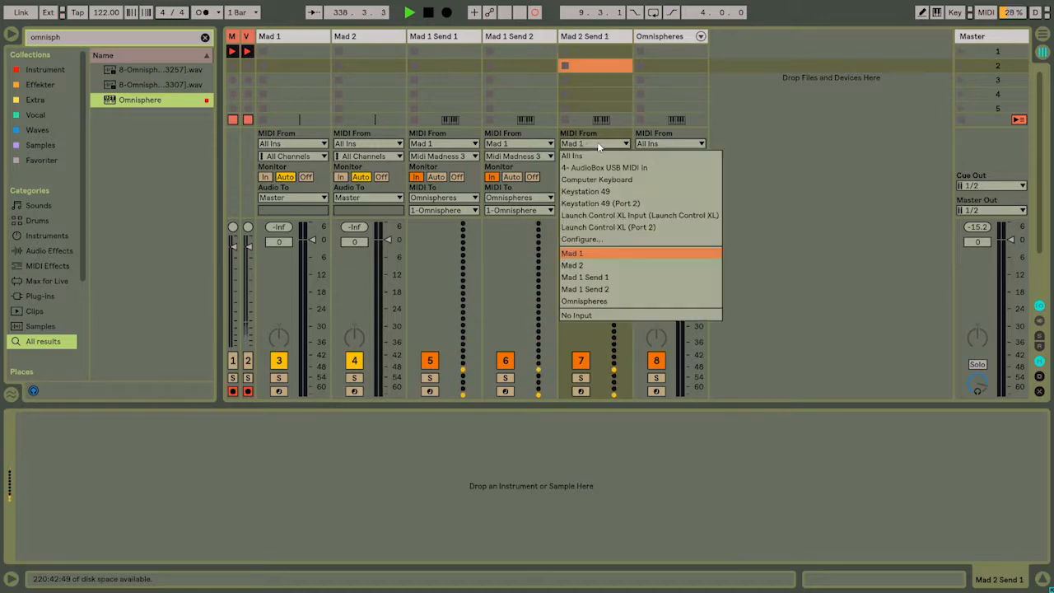
{"action": "left_click", "coordinate": [589, 264]}
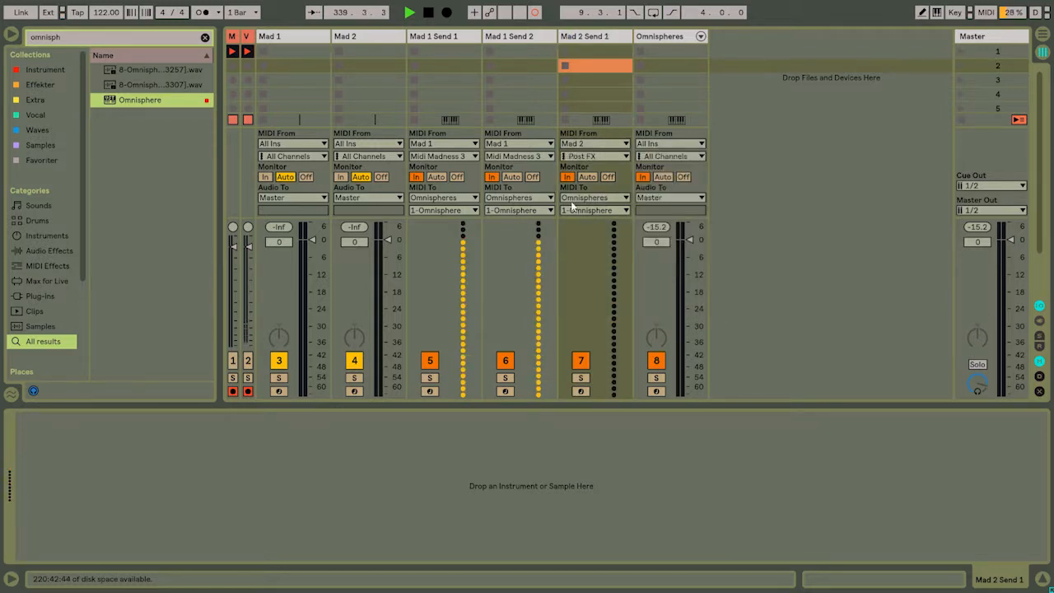
{"action": "left_click", "coordinate": [574, 156]}
{"action": "left_click", "coordinate": [588, 194]}
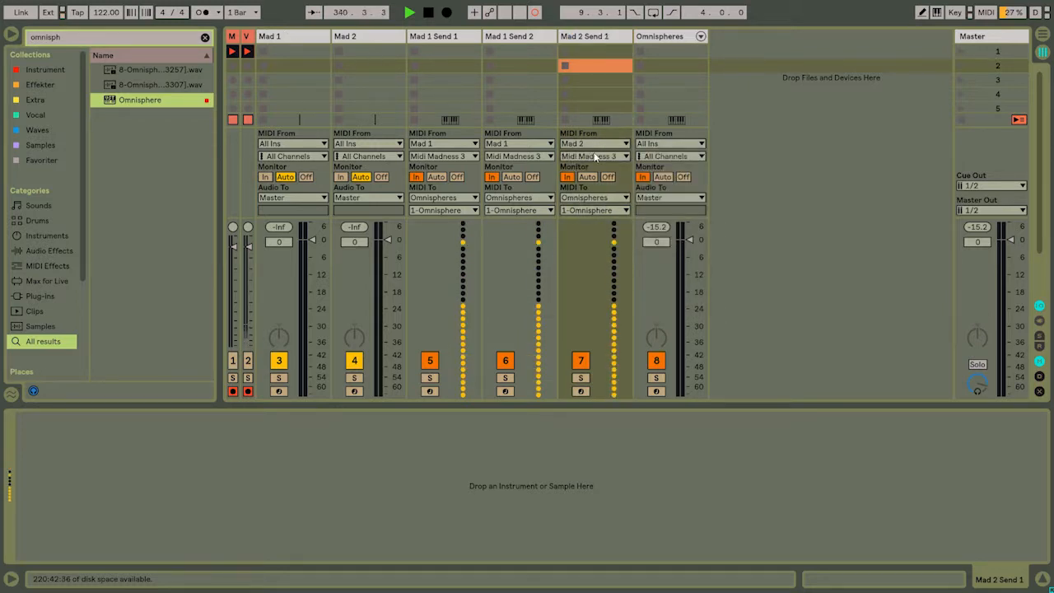
Route the Mad 2 Send 1 track's MIDI output within Omnispheres to Instrument Rack | Omnisphere 3 | 1-Omnisphere.
{"action": "left_click", "coordinate": [588, 199]}
{"action": "left_click", "coordinate": [598, 307]}
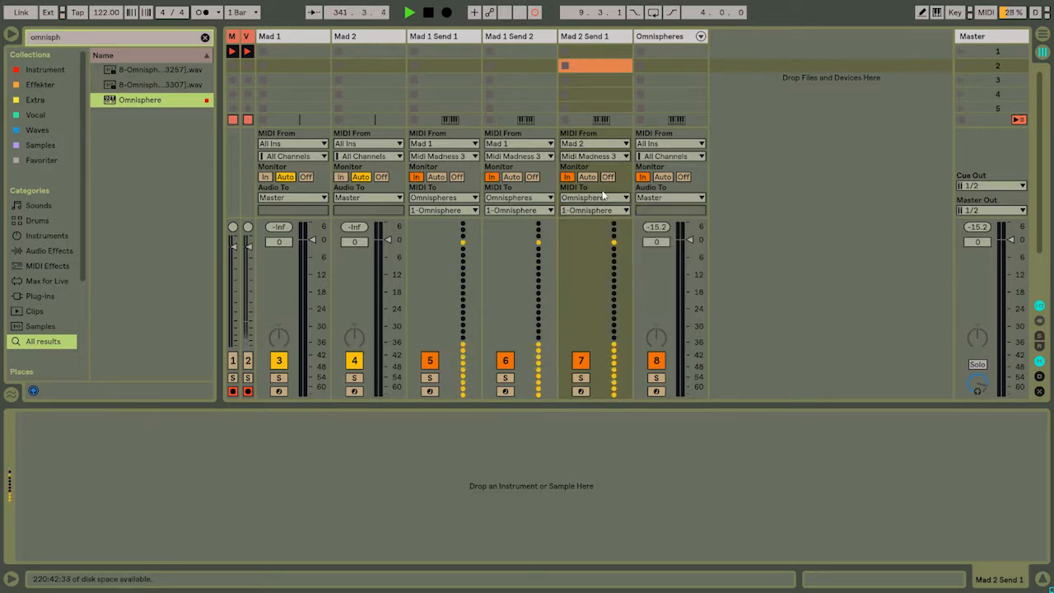
{"action": "left_click", "coordinate": [591, 211]}
{"action": "left_click_drag", "start_coordinate": [742, 338], "coordinate": [742, 428]}
{"action": "left_click", "coordinate": [699, 429]}
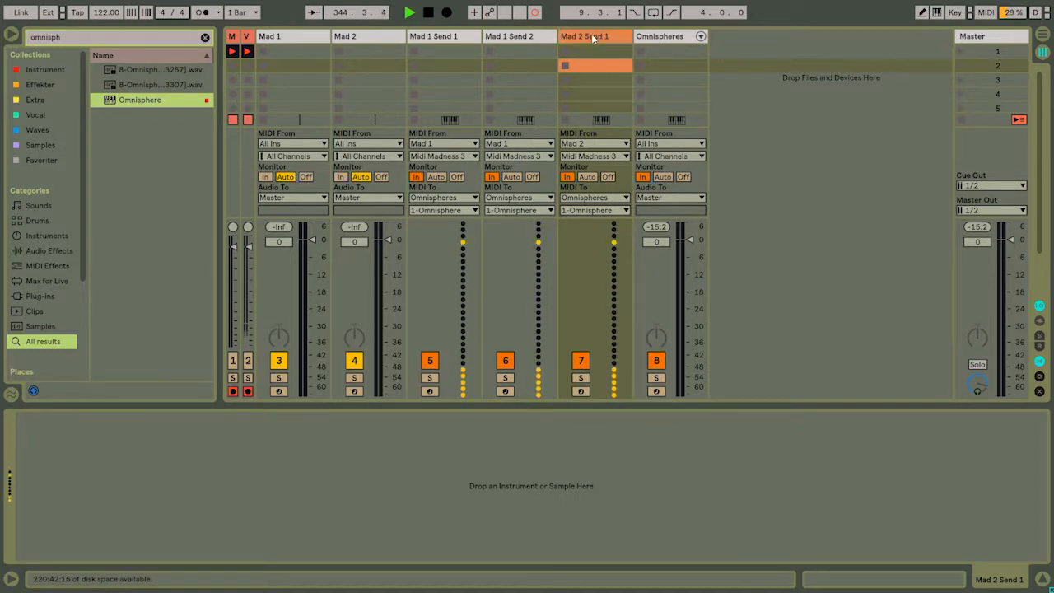
Duplicate the Mad 2 Send 1 track and name the copy Mad 2 Send 2.
{"action": "key", "text": "ctrl+d"}
{"action": "key", "text": "BackSpace"}
{"action": "type", "text": "2 Send 2"}
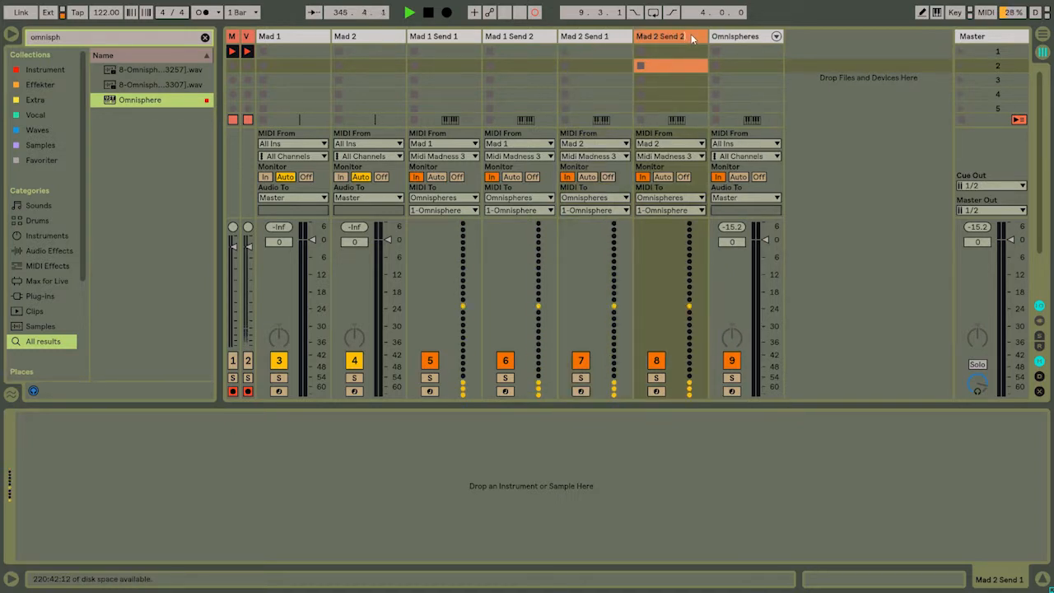
{"action": "key", "text": "Return"}
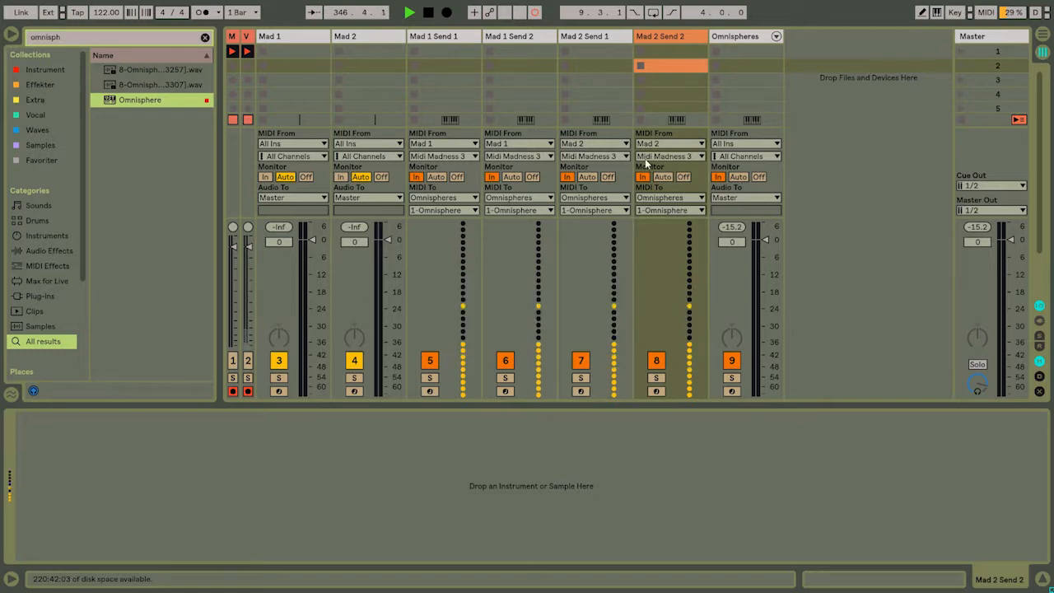
Route the Mad 2 Send 2 track's MIDI output within Omnispheres to Instrument Rack | Omnisphere 4 | 1-Omnisphere.
{"action": "left_click", "coordinate": [660, 199]}
{"action": "scroll", "coordinate": [822, 492], "scroll_direction": "down", "scroll_amount": 5}
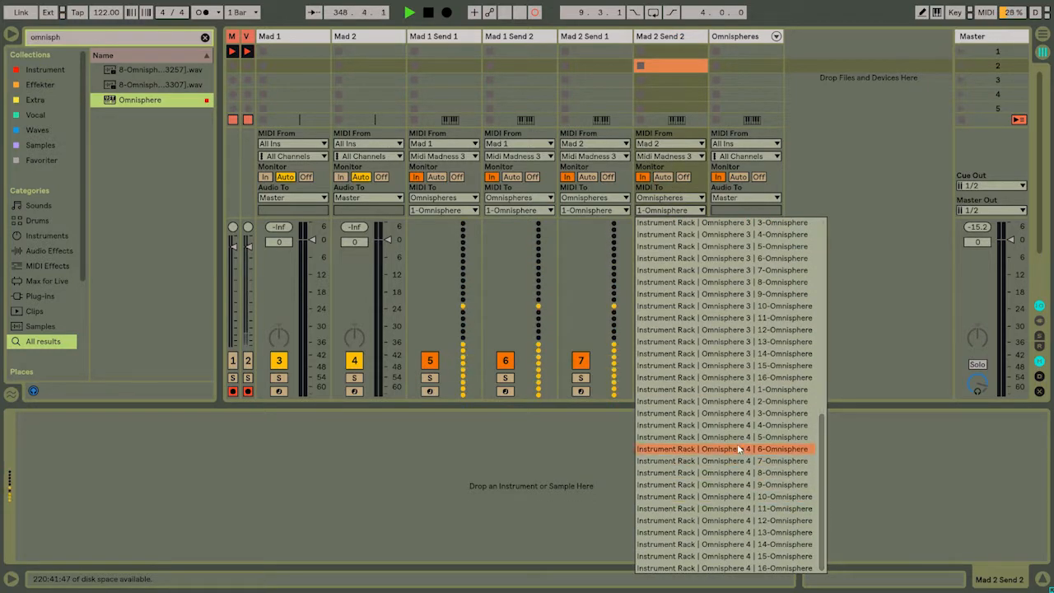
{"action": "left_click", "coordinate": [764, 397]}
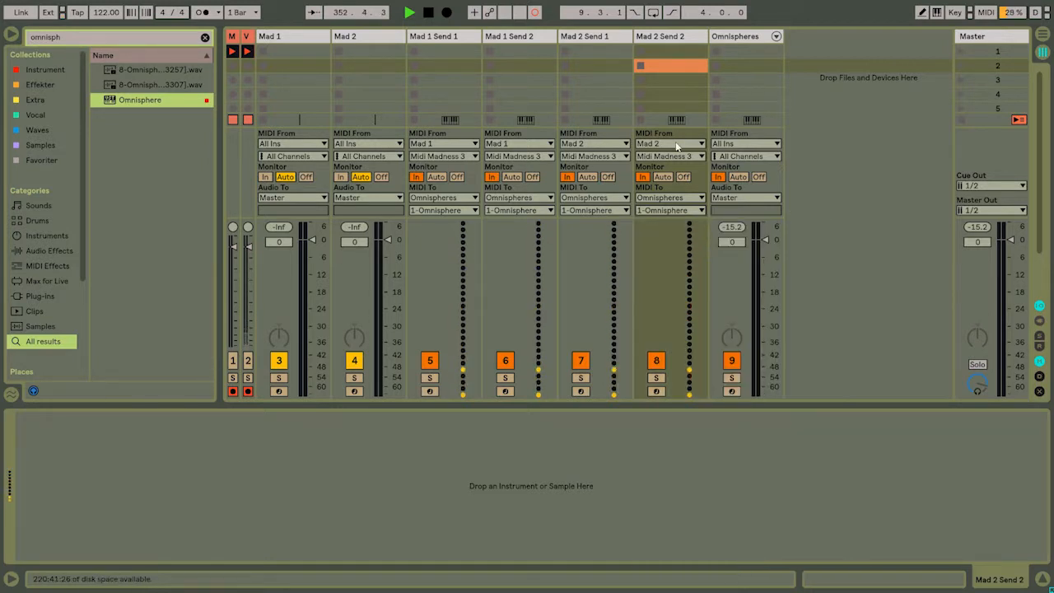
Audition the rack's Omnisphere chains by varying their volumes, and return them all to -inf dB.
{"action": "left_click", "coordinate": [742, 36]}
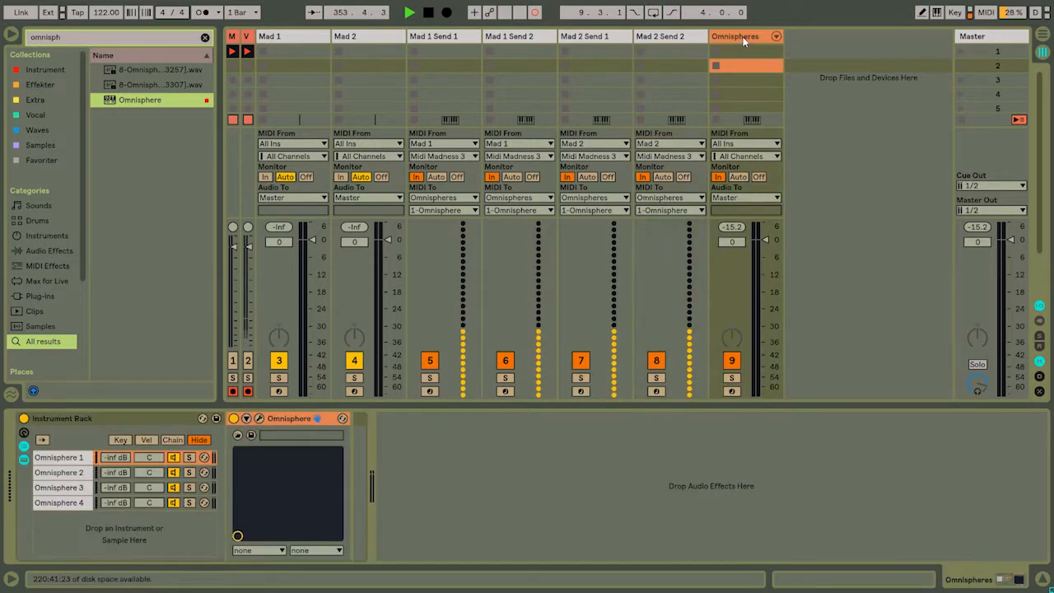
{"action": "mouse_move", "coordinate": [115, 458]}
{"action": "left_mouse_down"}
{"action": "mouse_move", "coordinate": [115, 440]}
{"action": "mouse_move", "coordinate": [115, 485]}
{"action": "mouse_move", "coordinate": [115, 465]}
{"action": "left_mouse_up"}
{"action": "left_click_drag", "start_coordinate": [115, 502], "coordinate": [113, 527]}
{"action": "left_click_drag", "start_coordinate": [113, 457], "coordinate": [117, 508]}
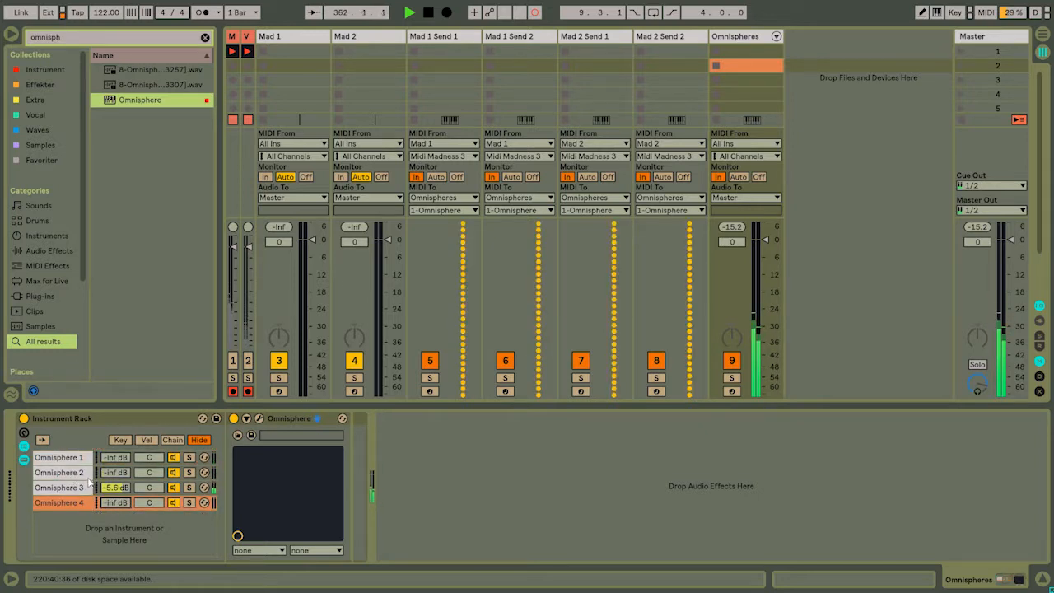
{"action": "left_click_drag", "start_coordinate": [115, 487], "coordinate": [115, 527]}
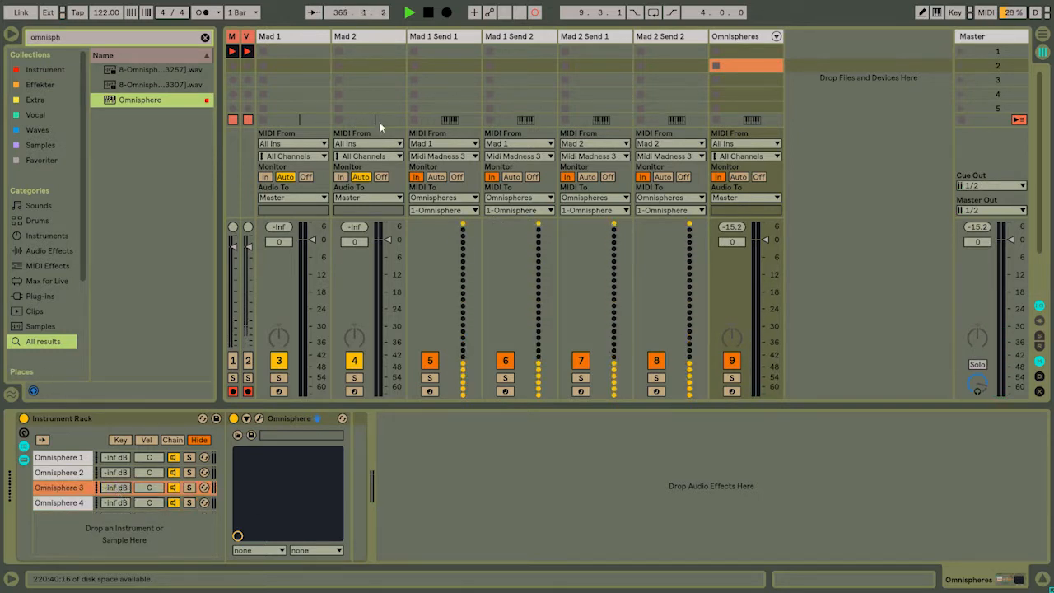
Colour the Mad 1 and Mad 2 tracks muted green.
{"action": "left_click", "coordinate": [357, 38]}
{"action": "left_click", "coordinate": [293, 35], "text": "shift"}
{"action": "right_click", "coordinate": [293, 35]}
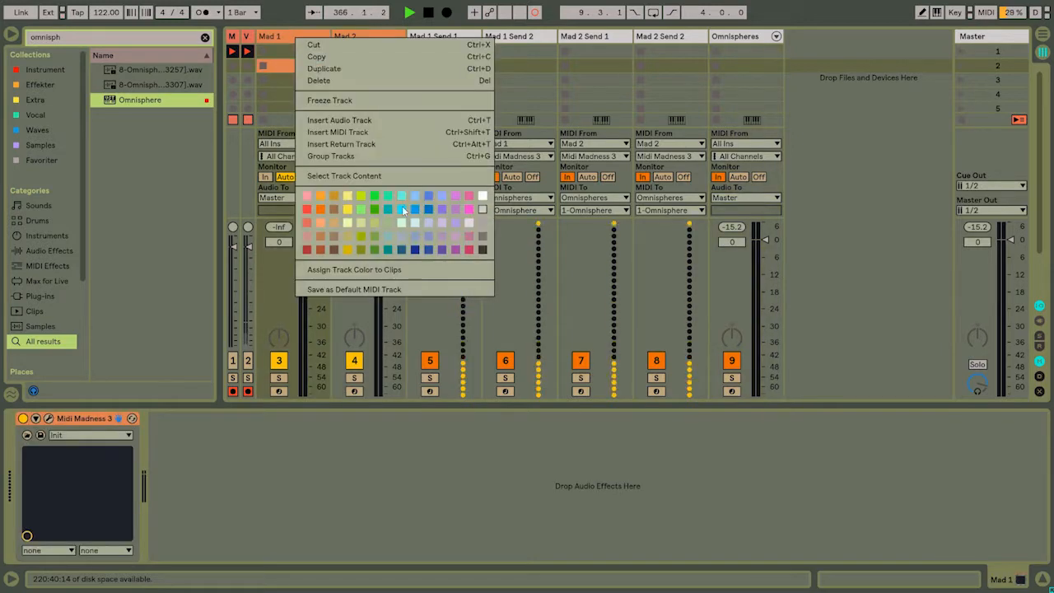
{"action": "left_click", "coordinate": [376, 224]}
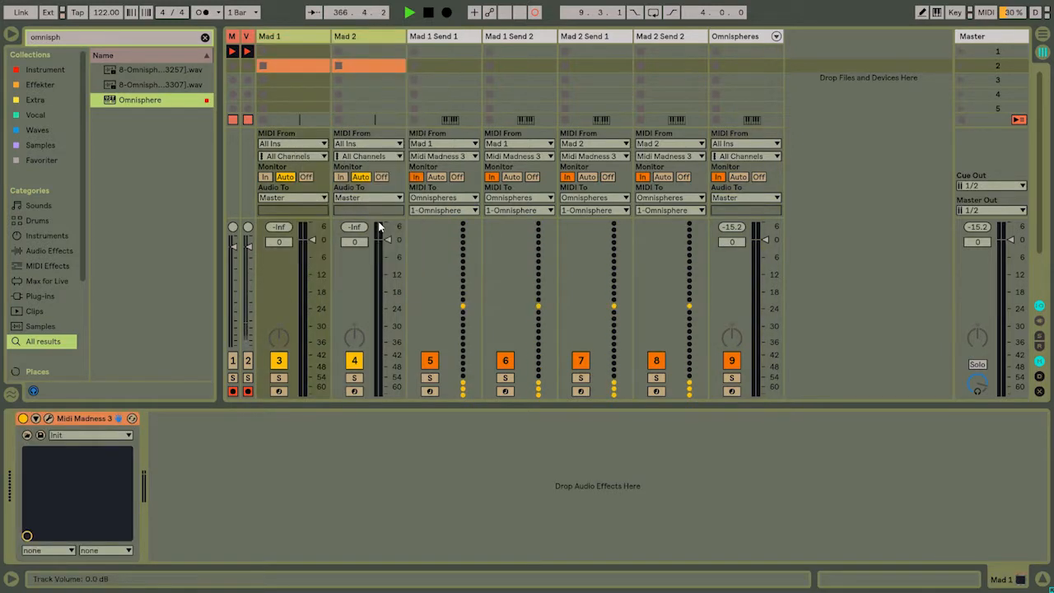
Colour the four send tracks, Mad 1 Send 1 through Mad 2 Send 2, pale blue.
{"action": "left_click", "coordinate": [437, 36]}
{"action": "left_click", "coordinate": [659, 37], "text": "shift"}
{"action": "right_click", "coordinate": [455, 38]}
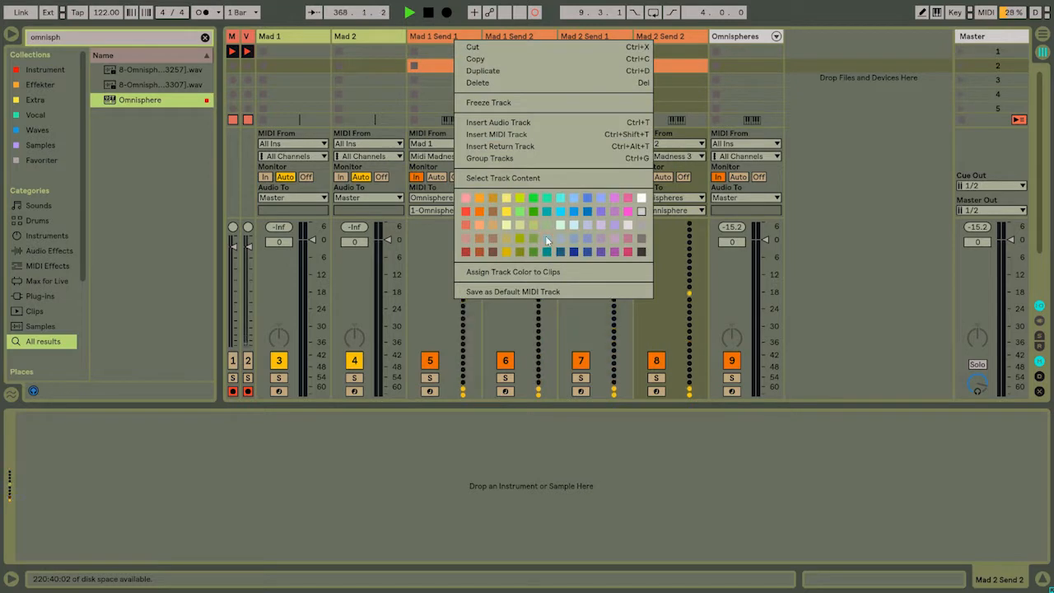
{"action": "left_click", "coordinate": [574, 227]}
Colour the Omnispheres track light purple.
{"action": "left_click", "coordinate": [738, 37]}
{"action": "right_click", "coordinate": [741, 38]}
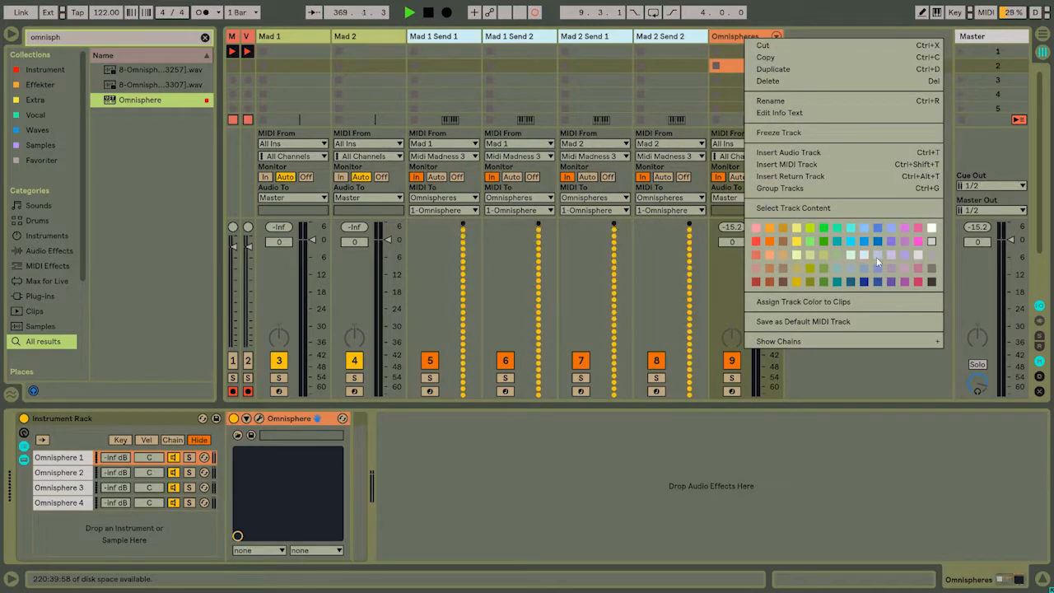
{"action": "left_click", "coordinate": [917, 256]}
{"action": "right_click", "coordinate": [749, 38]}
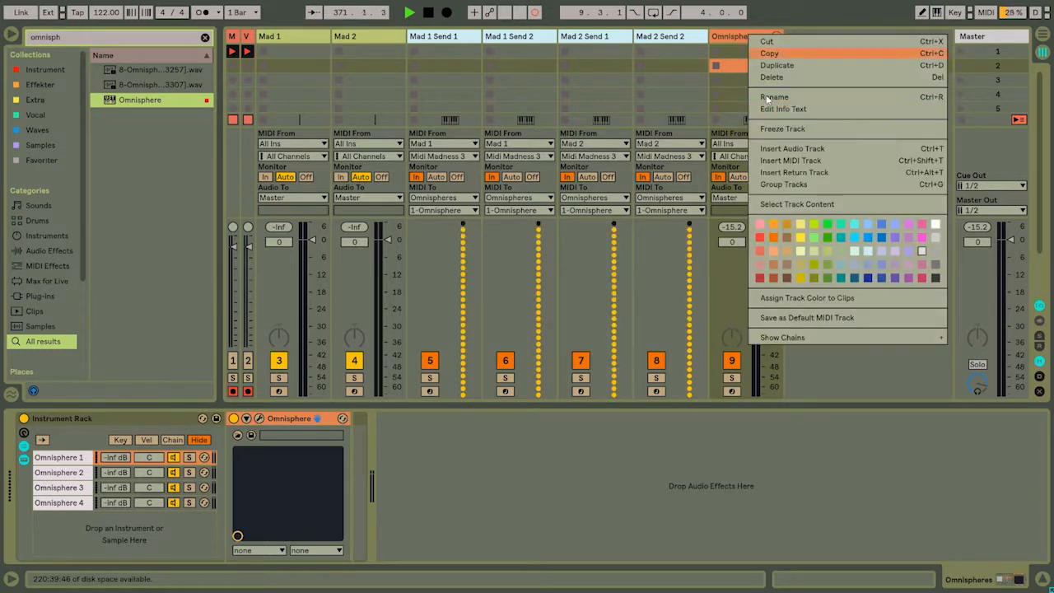
{"action": "left_click", "coordinate": [905, 251]}
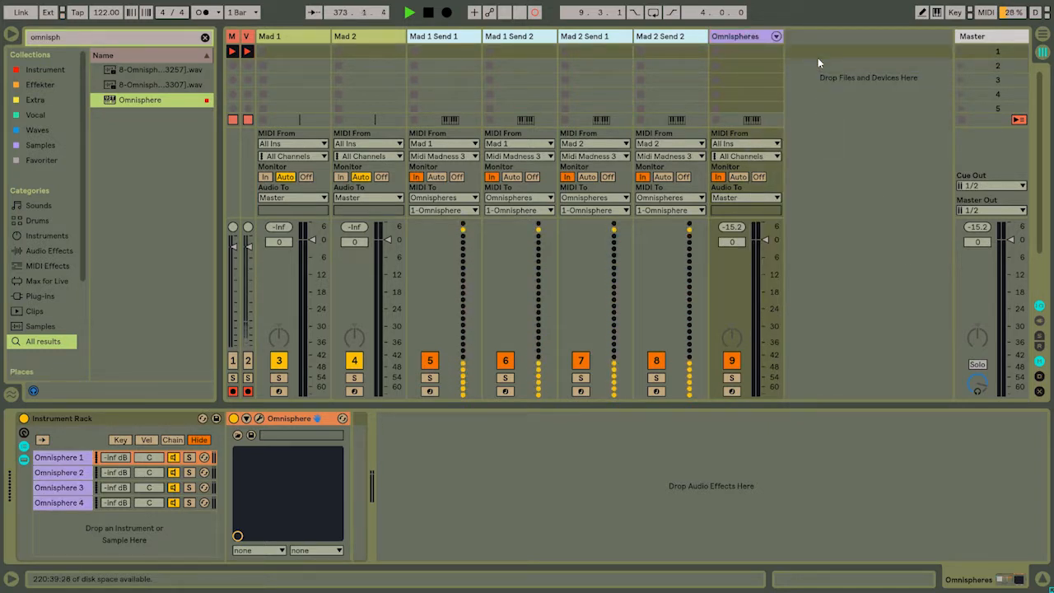
Group the six tracks Mad 1 through Mad 2 Send 2, name the group Midi, and fold it.
{"action": "left_click", "coordinate": [671, 51]}
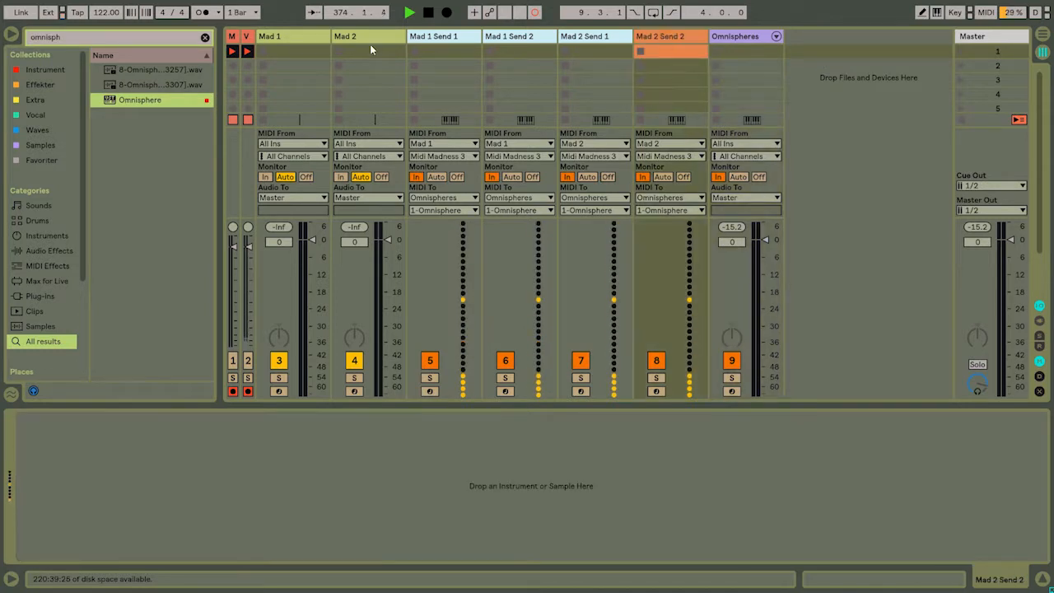
{"action": "left_click", "coordinate": [306, 43]}
{"action": "left_click", "coordinate": [346, 36], "text": "shift"}
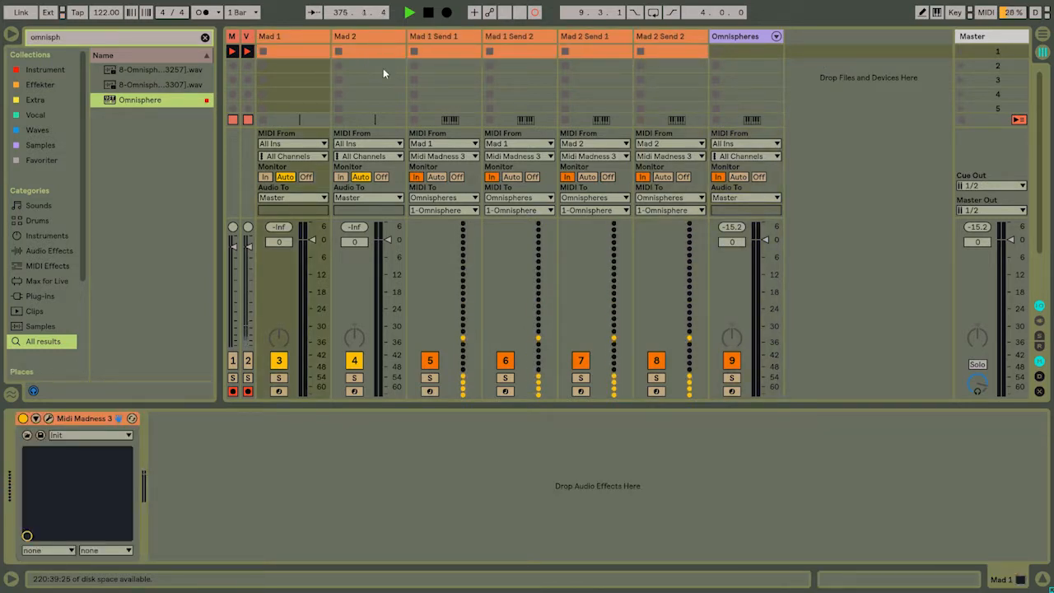
{"action": "key", "text": "ctrl+g"}
{"action": "type", "text": "Mi"}
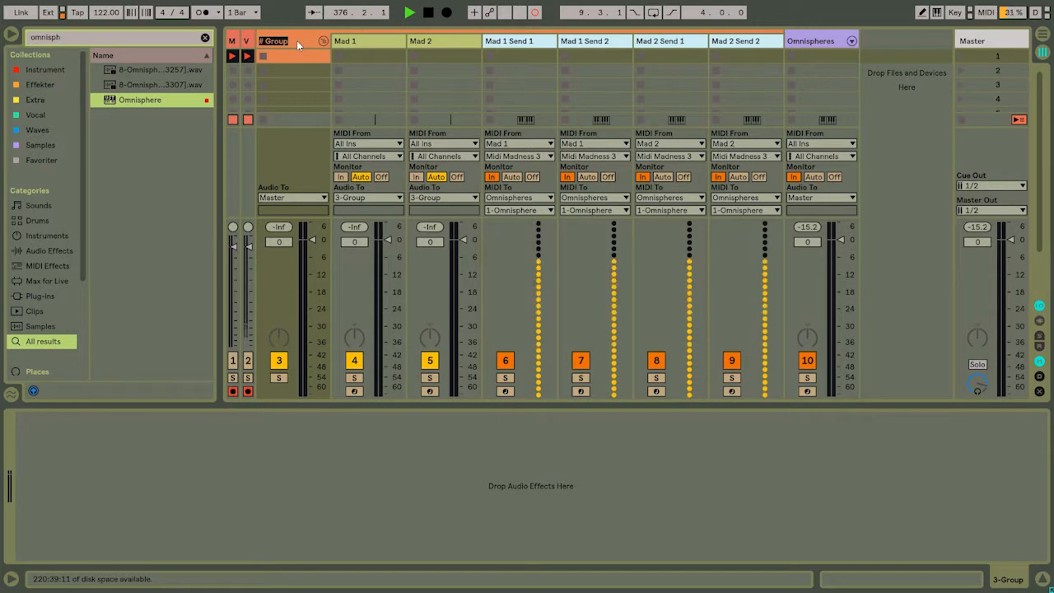
{"action": "type", "text": "di"}
{"action": "key", "text": "Return"}
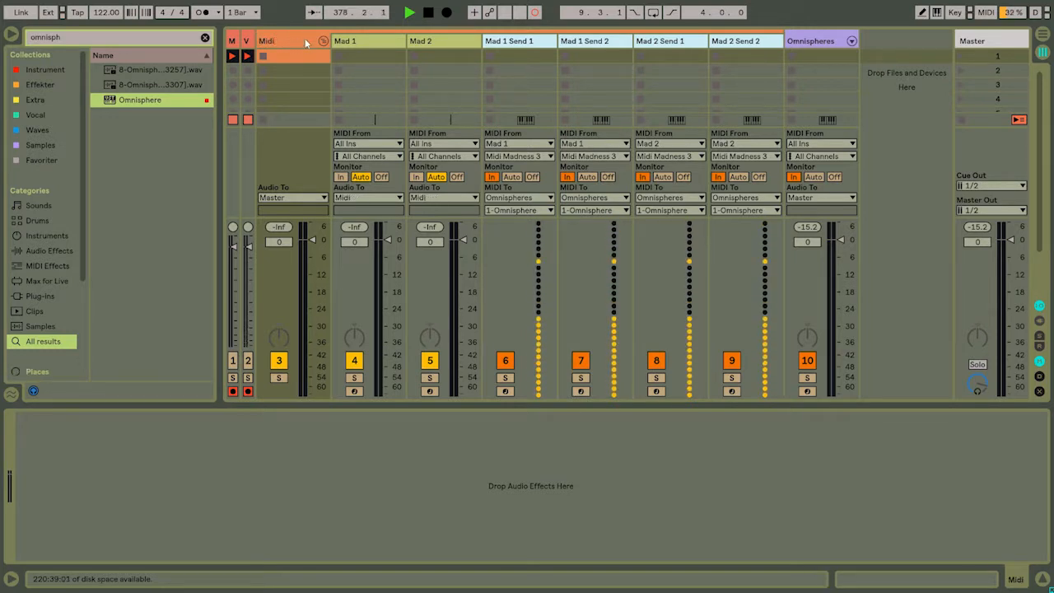
{"action": "left_click", "coordinate": [322, 40]}
{"action": "left_click", "coordinate": [445, 50]}
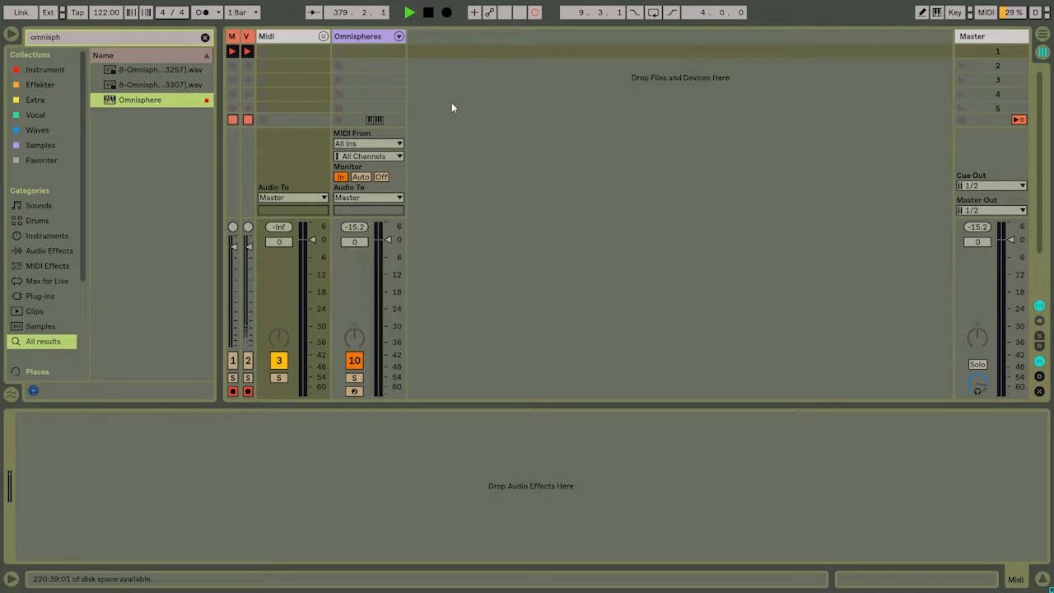
Show the Omnispheres track's Instrument Rack and audition its chains by varying their volumes, returning them to -inf dB.
{"action": "left_click", "coordinate": [382, 39]}
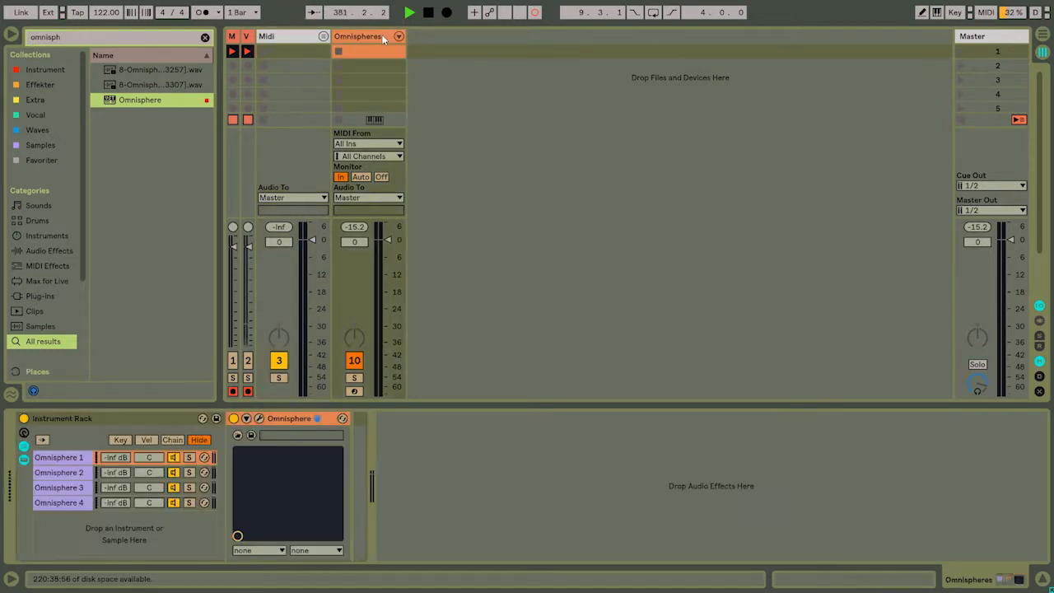
{"action": "left_click", "coordinate": [125, 458]}
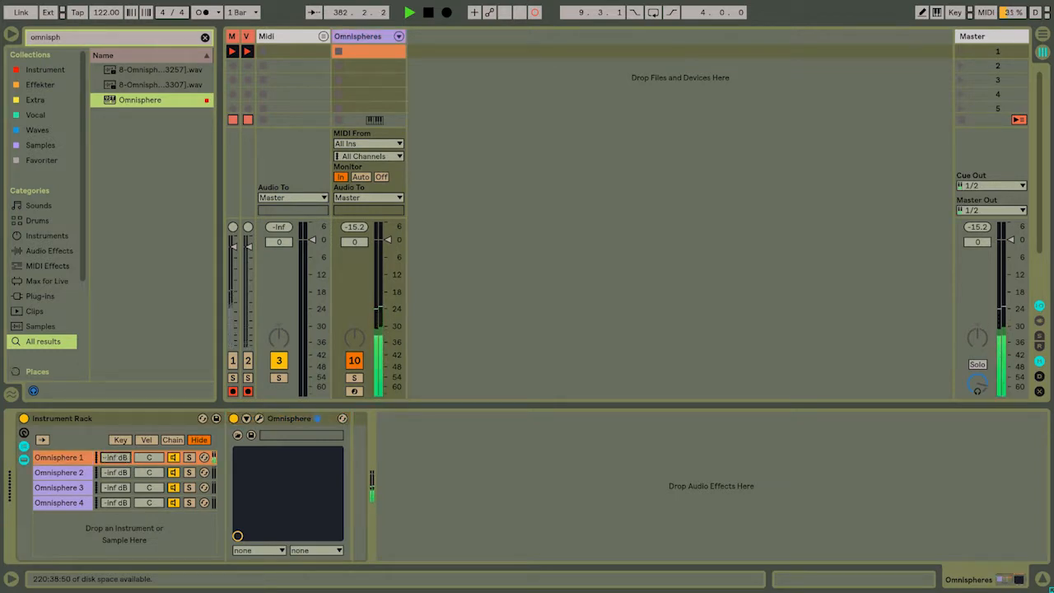
{"action": "mouse_move", "coordinate": [120, 490]}
{"action": "left_mouse_down"}
{"action": "mouse_move", "coordinate": [120, 469]}
{"action": "mouse_move", "coordinate": [116, 504]}
{"action": "left_mouse_up"}
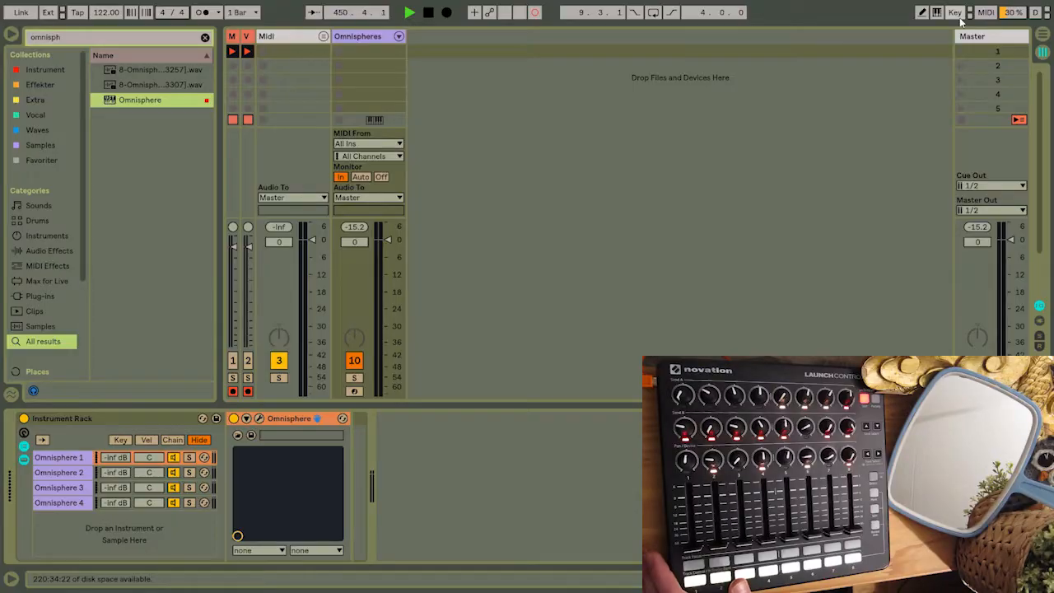
Unfold the Midi group and map Swing Amount of Mad 1's Midi Madness 3 to controller knob CC 31.
{"action": "left_click", "coordinate": [985, 11]}
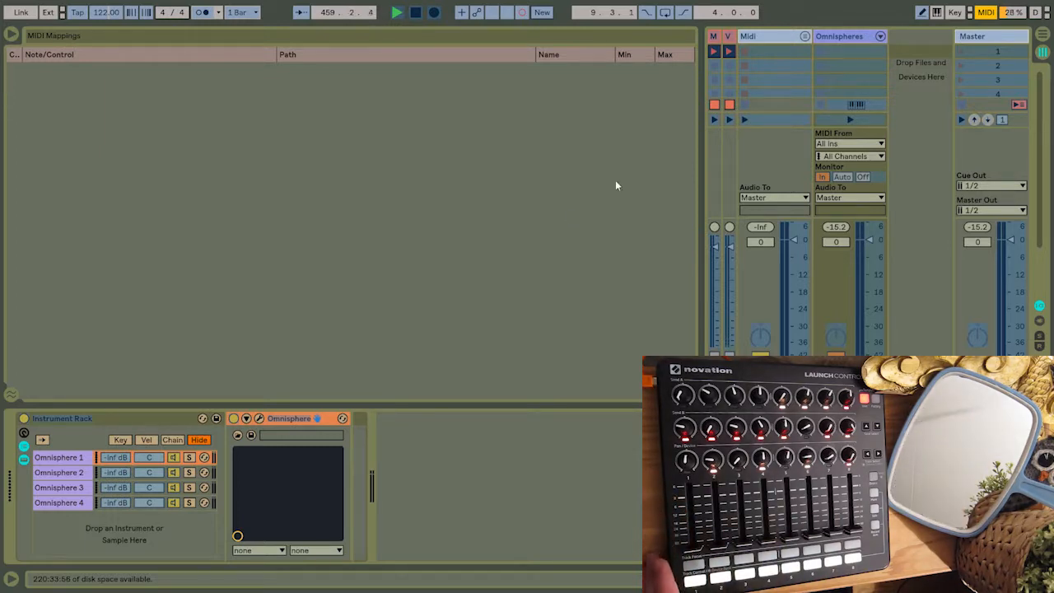
{"action": "left_click", "coordinate": [988, 13]}
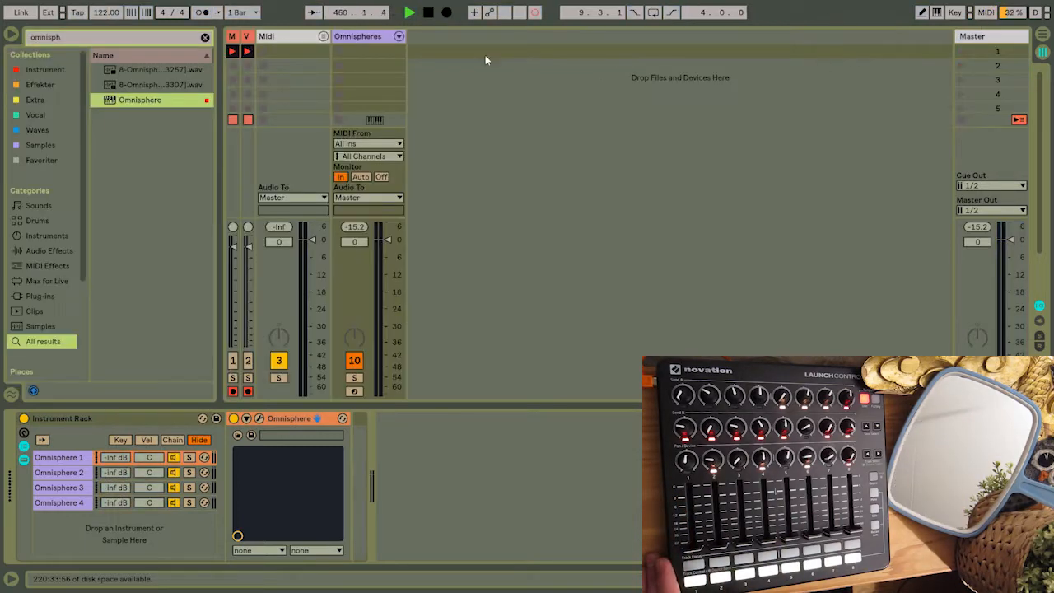
{"action": "left_click", "coordinate": [323, 37]}
{"action": "left_click", "coordinate": [365, 40]}
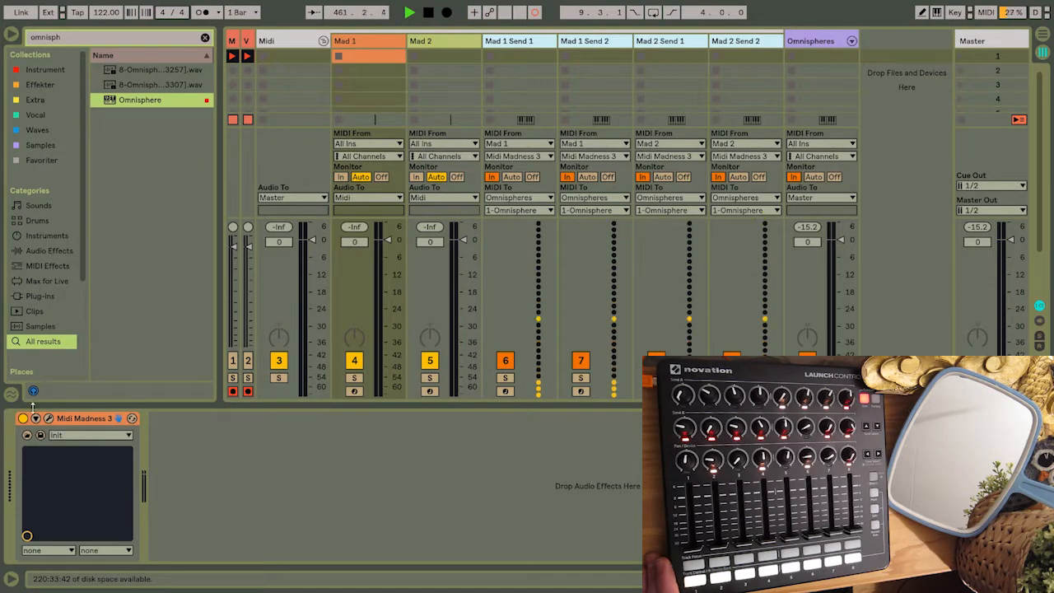
{"action": "left_click", "coordinate": [985, 12]}
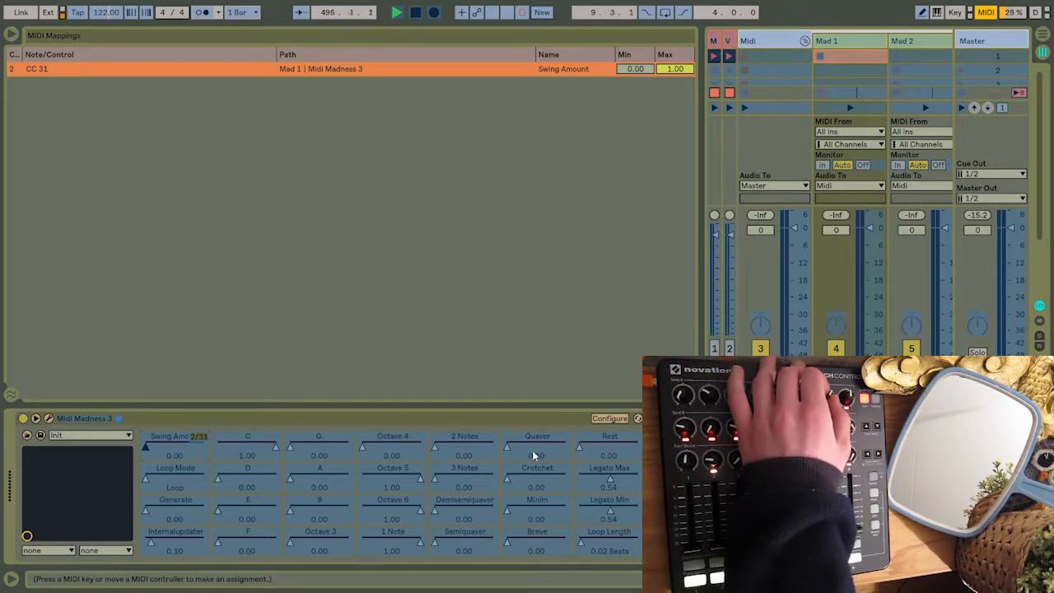
Map Mad 1's 3 Notes, 2 Notes and 1 Note parameters to CC 30, CC 29 and CC 28.
{"action": "left_click", "coordinate": [472, 483]}
{"action": "left_click", "coordinate": [475, 447]}
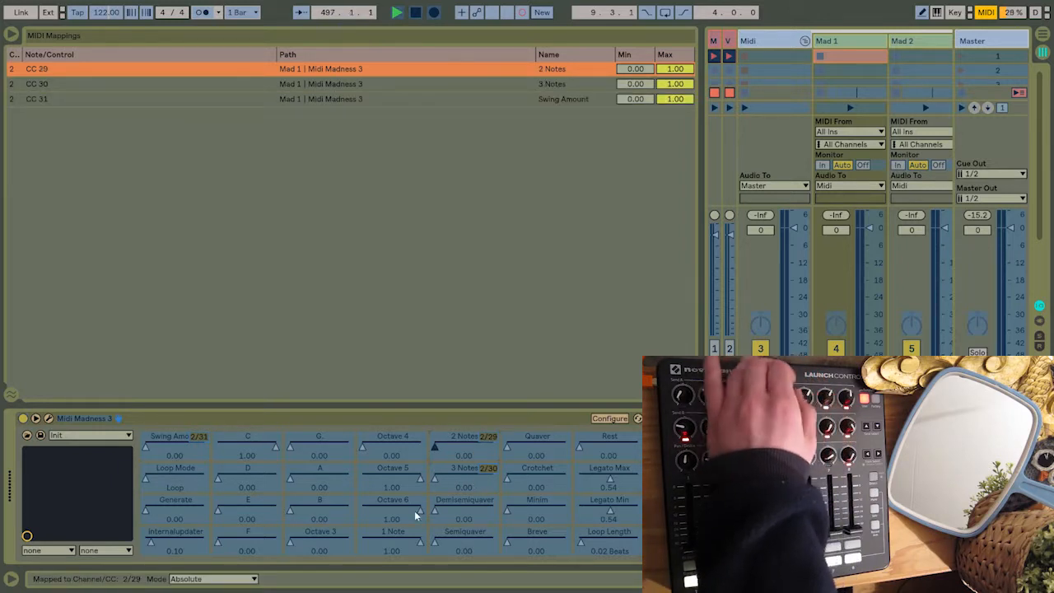
{"action": "left_click", "coordinate": [395, 540]}
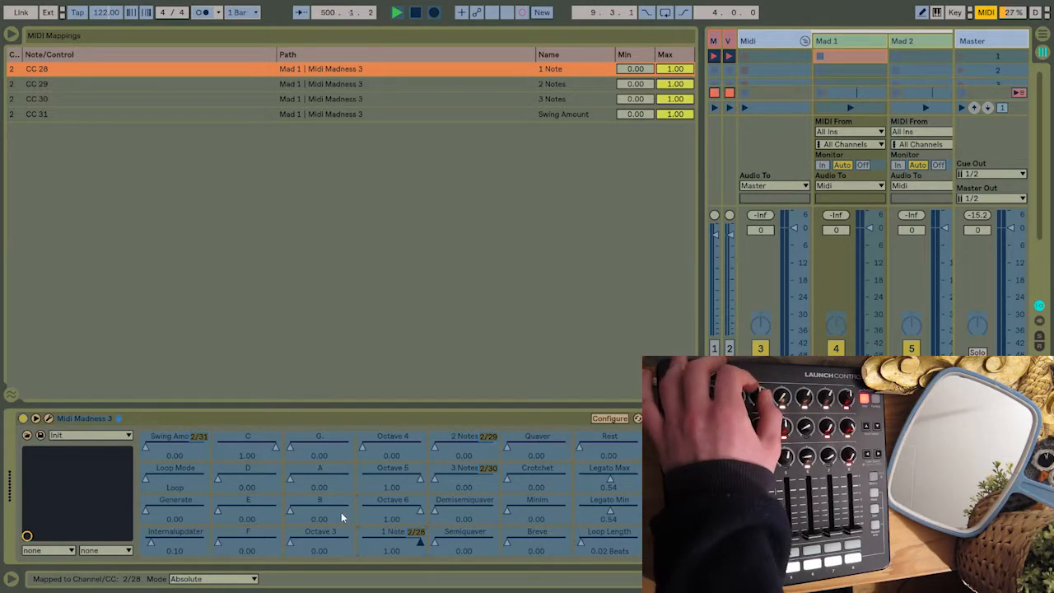
Map Mad 1's Octave 6, Octave 5, Octave 4 and Octave 3 parameters to CC 27, 26, 25 and 24.
{"action": "left_click", "coordinate": [392, 500]}
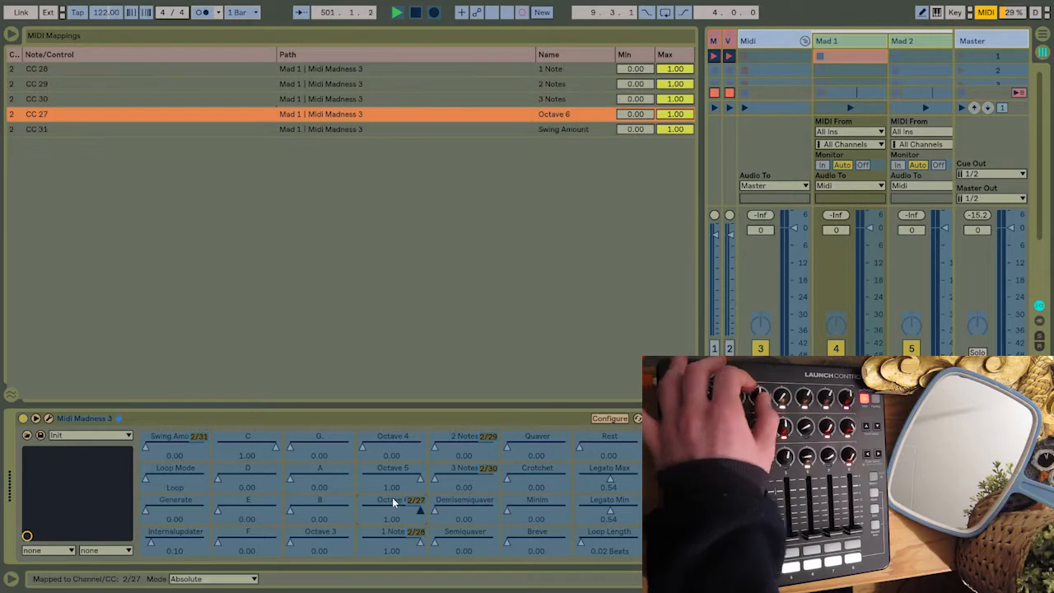
{"action": "left_click", "coordinate": [396, 480]}
{"action": "left_click", "coordinate": [399, 451]}
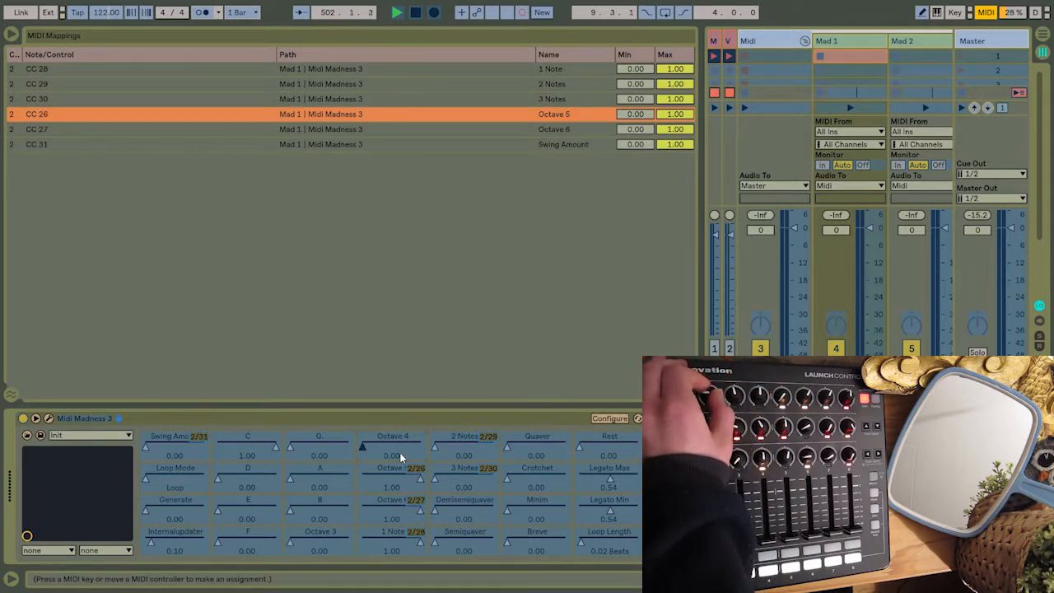
{"action": "left_click", "coordinate": [314, 543]}
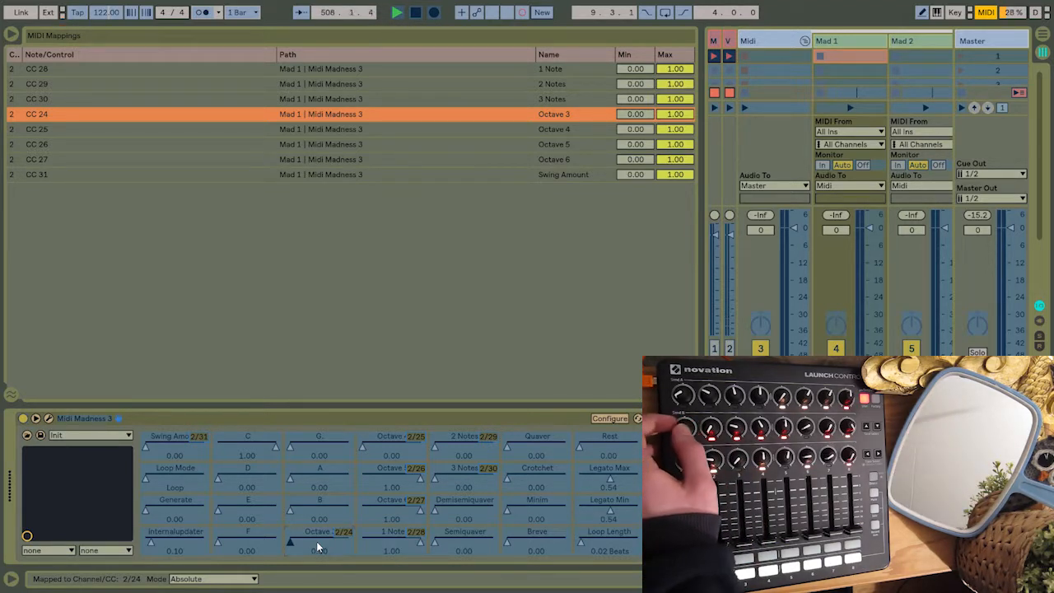
Map Mad 1's Demisemiquaver, Semiquaver, Quaver, Crotchet, Minim and Rest parameters to CC 85 through CC 90 in that order.
{"action": "left_click", "coordinate": [475, 510]}
{"action": "left_click", "coordinate": [473, 537]}
{"action": "left_click", "coordinate": [529, 443]}
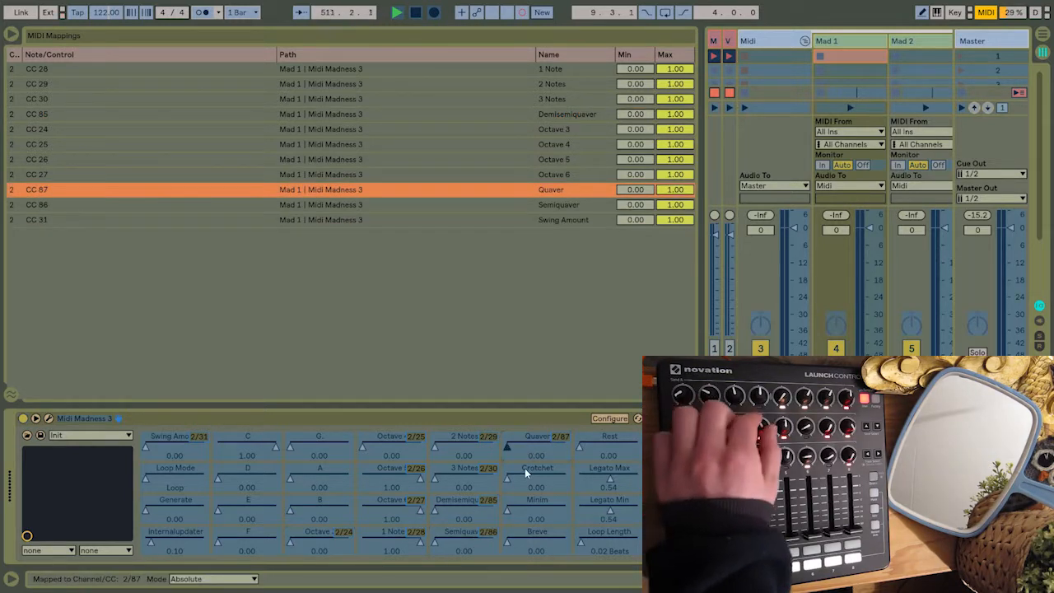
{"action": "left_click", "coordinate": [524, 467]}
{"action": "left_click", "coordinate": [528, 500]}
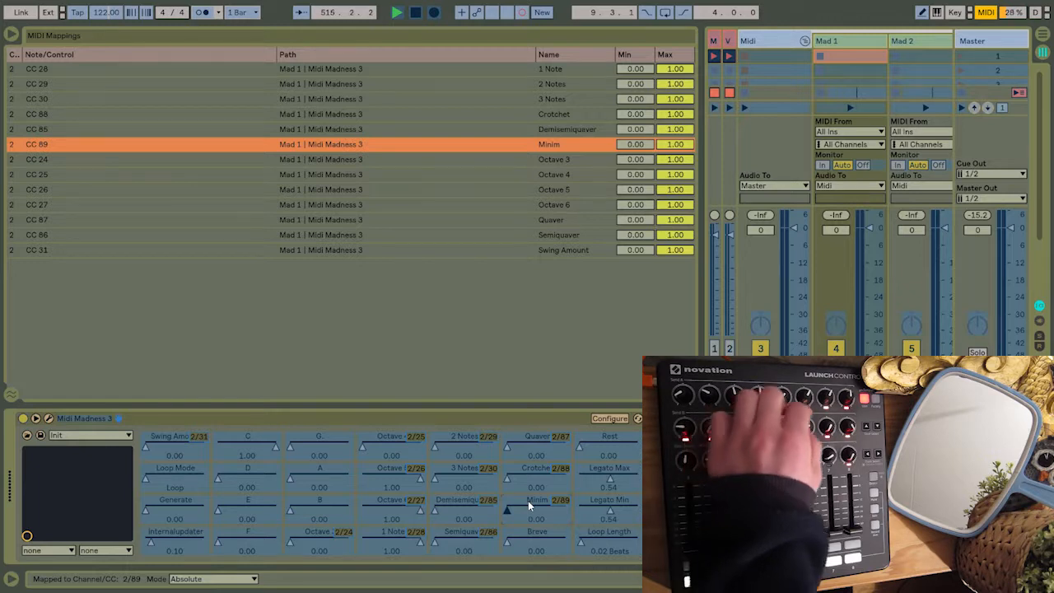
{"action": "left_click", "coordinate": [611, 445]}
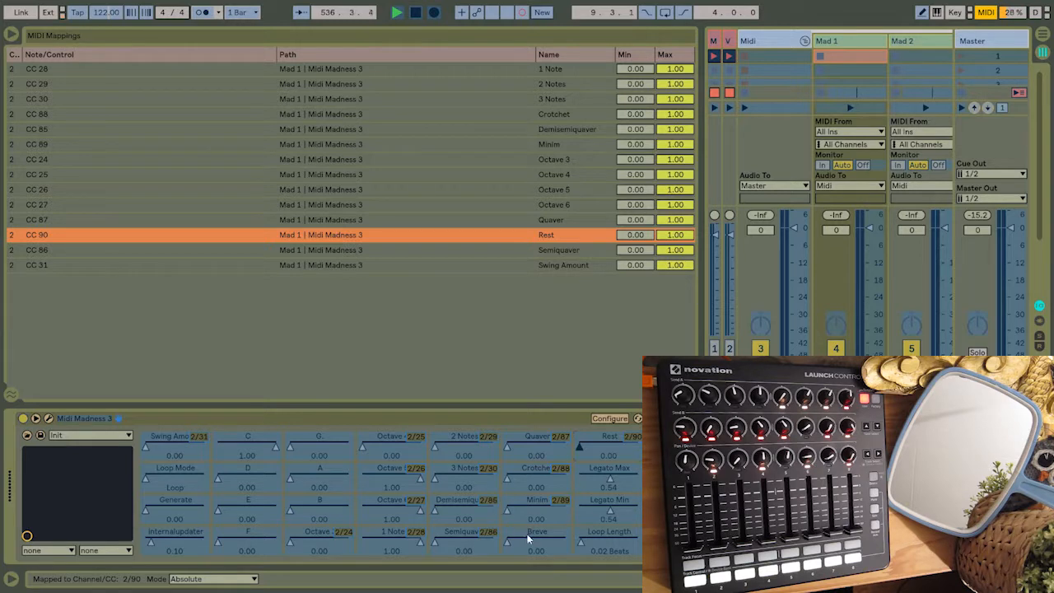
Remove the MIDI mappings of Mad 1's Minim, Crotchet, Quaver, Semiquaver and Demisemiquaver parameters.
{"action": "left_click", "coordinate": [546, 514]}
{"action": "key", "text": "Delete"}
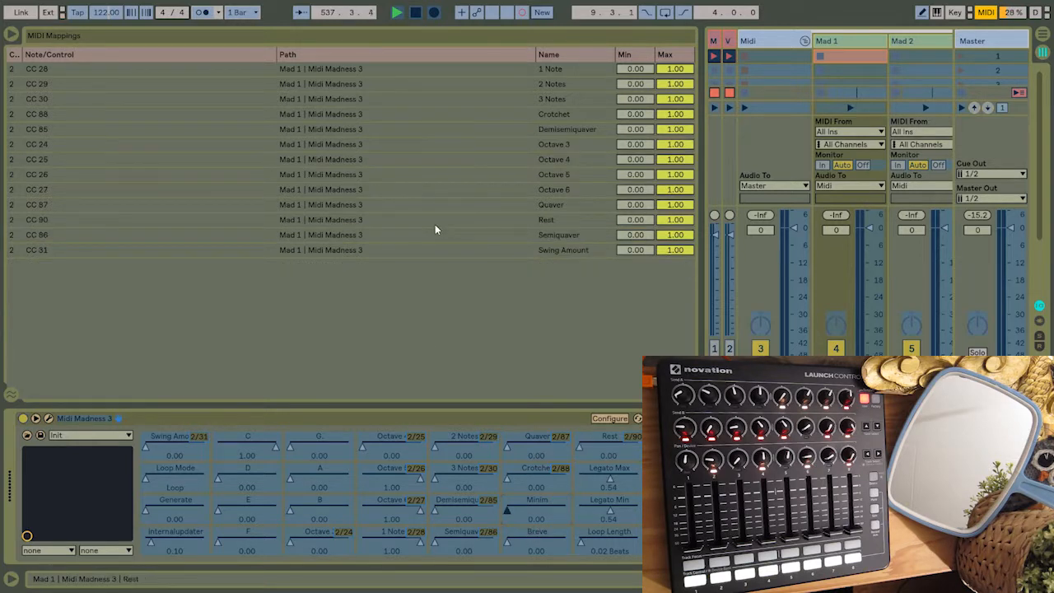
{"action": "left_click", "coordinate": [546, 486]}
{"action": "key", "text": "Delete"}
{"action": "left_click", "coordinate": [539, 457]}
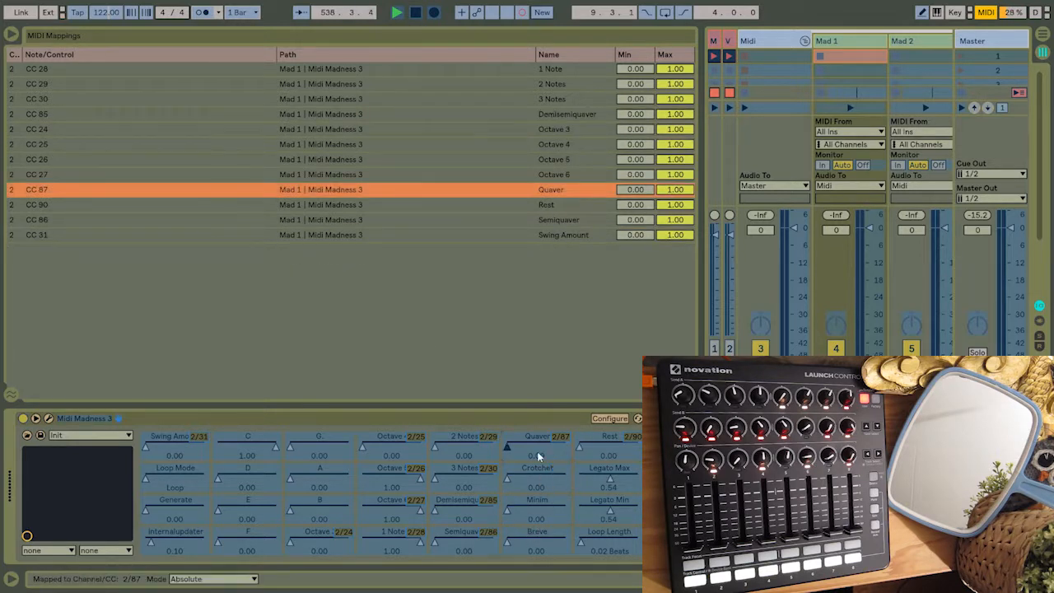
{"action": "key", "text": "Delete"}
{"action": "left_click", "coordinate": [467, 539]}
{"action": "key", "text": "Delete"}
{"action": "left_click", "coordinate": [465, 504]}
{"action": "key", "text": "Delete"}
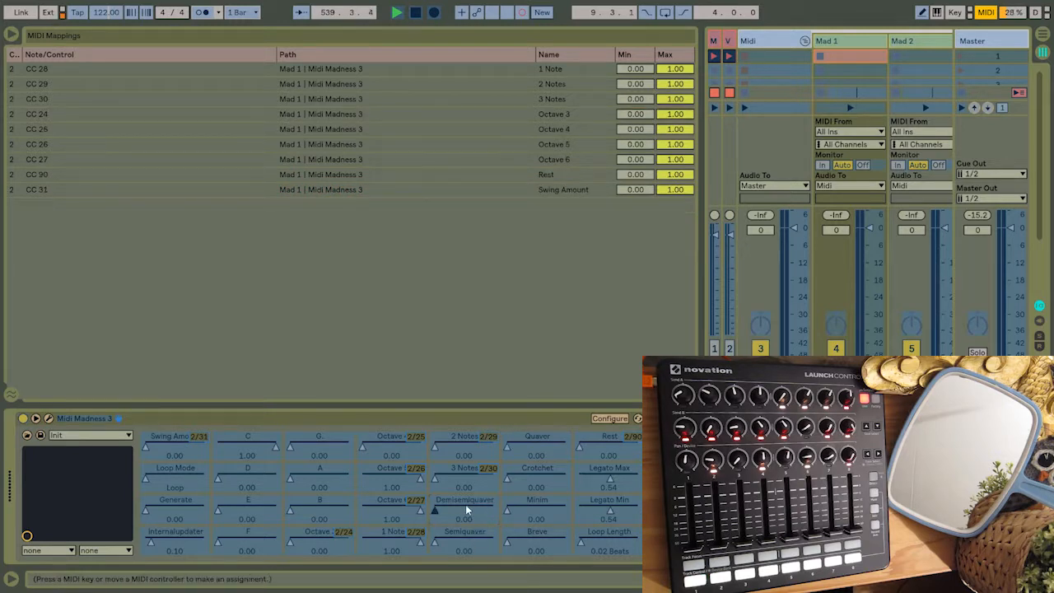
Map Mad 1's Breve, Minim, Crotchet, Quaver and Semiquaver parameters to CC 89, 88, 87, 86 and 85.
{"action": "left_click", "coordinate": [526, 540]}
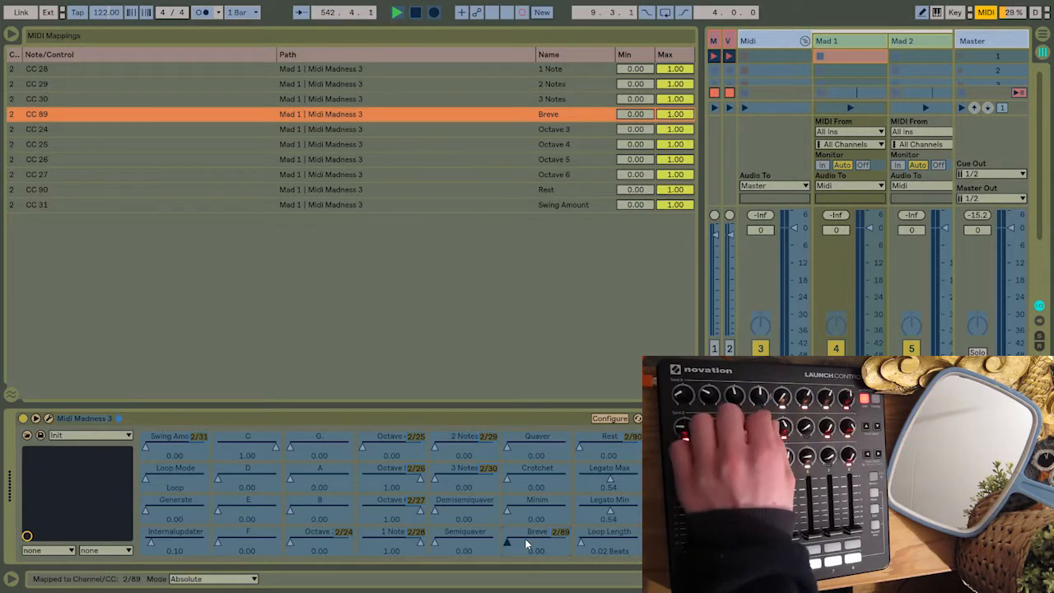
{"action": "left_click", "coordinate": [534, 506]}
{"action": "left_click", "coordinate": [545, 467]}
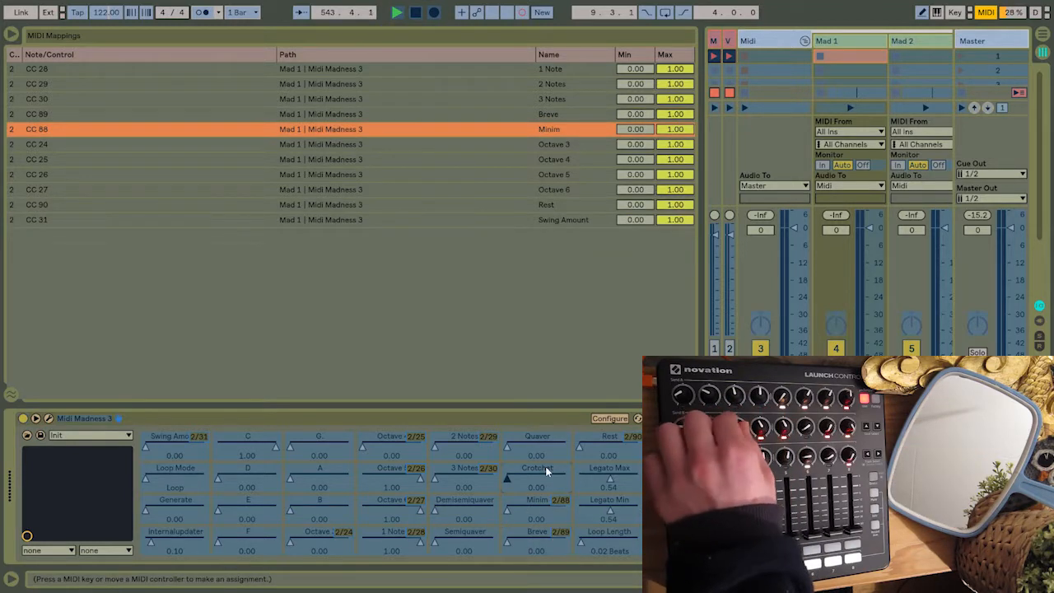
{"action": "left_click", "coordinate": [532, 437]}
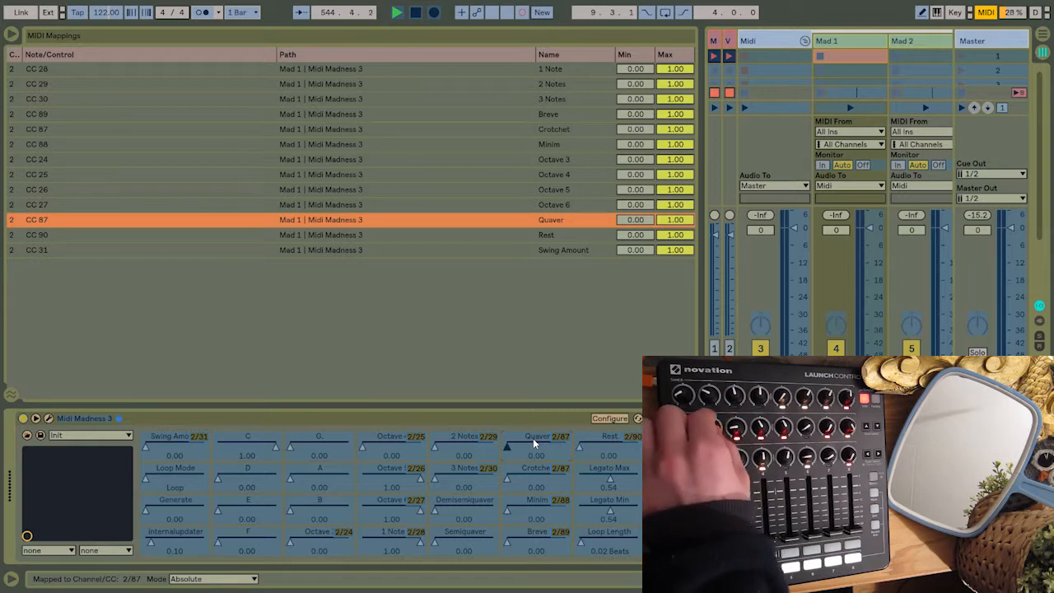
{"action": "left_click", "coordinate": [471, 546]}
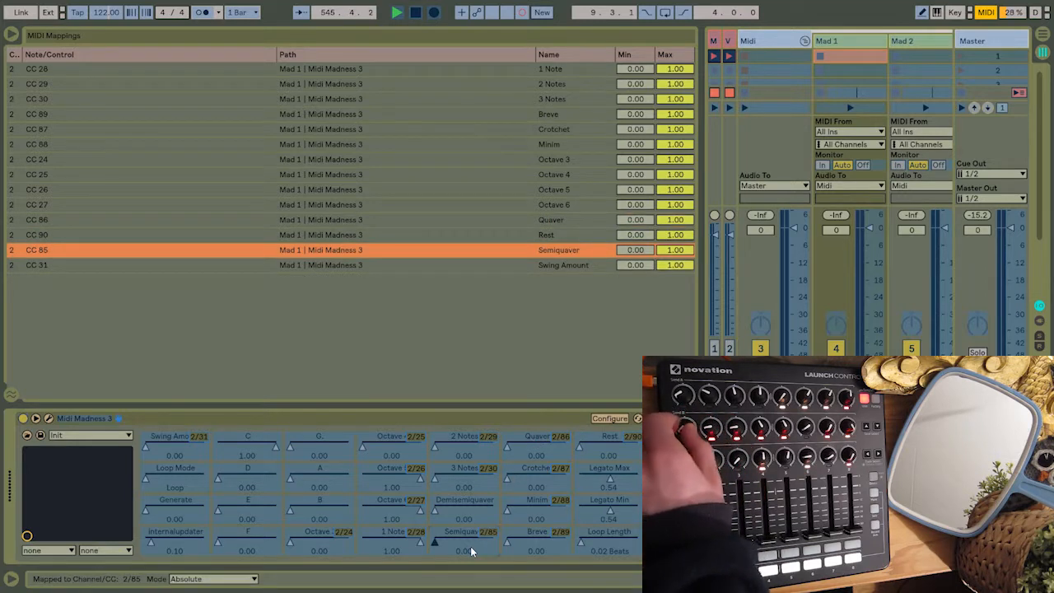
Map Mad 1's Legato Max to CC 102 and Legato Min to CC 103.
{"action": "left_click", "coordinate": [609, 445]}
{"action": "left_click", "coordinate": [606, 472]}
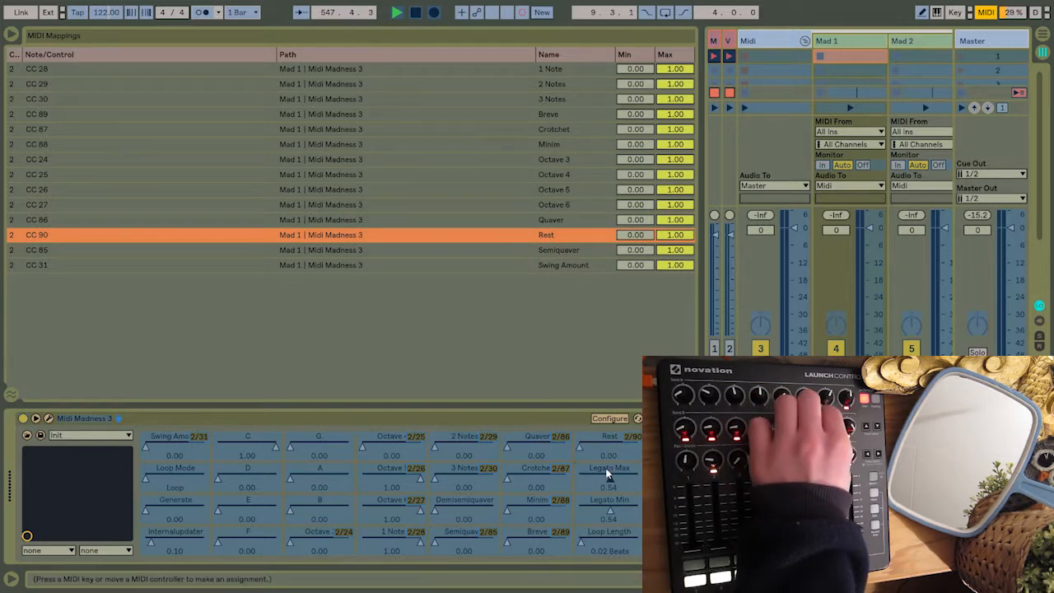
{"action": "left_click", "coordinate": [602, 508]}
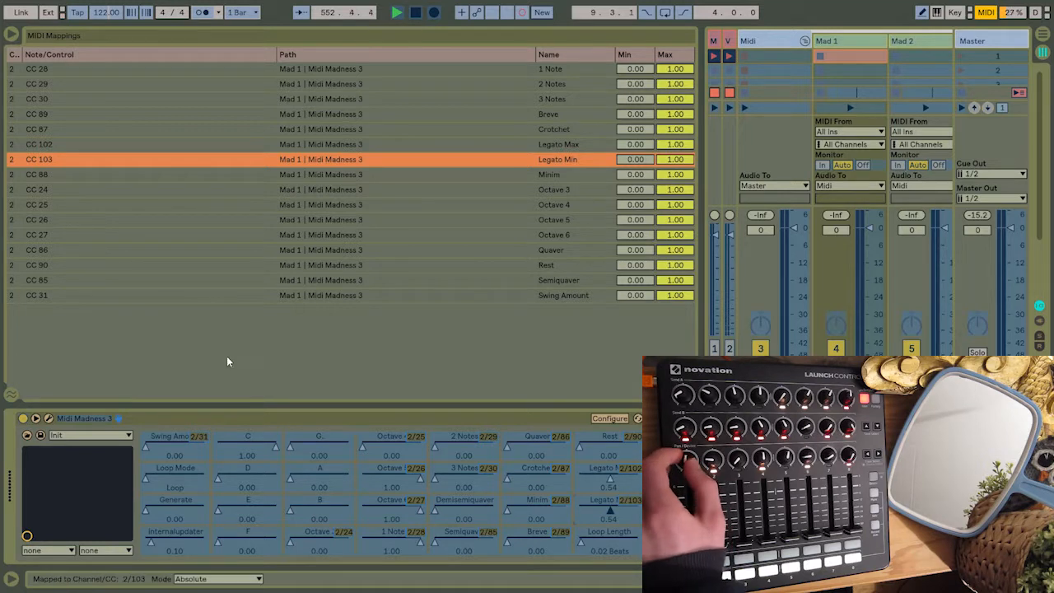
Map Mad 1's note parameters C, D, E, F, G, A and B to CC 104 through CC 110 in that order.
{"action": "left_click", "coordinate": [240, 483]}
{"action": "left_click", "coordinate": [240, 504]}
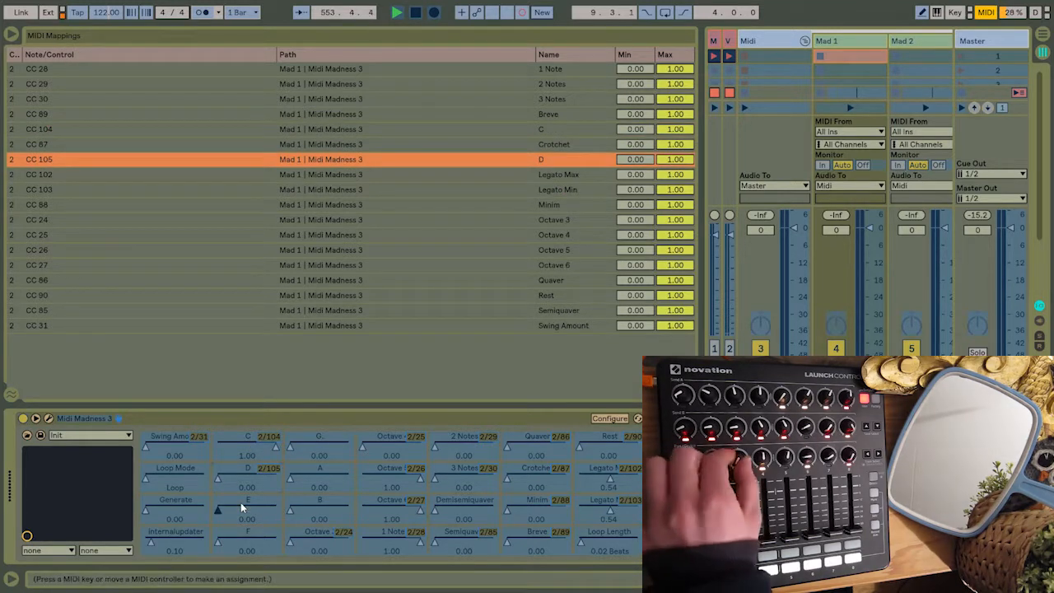
{"action": "left_click", "coordinate": [257, 539]}
{"action": "left_click", "coordinate": [308, 435]}
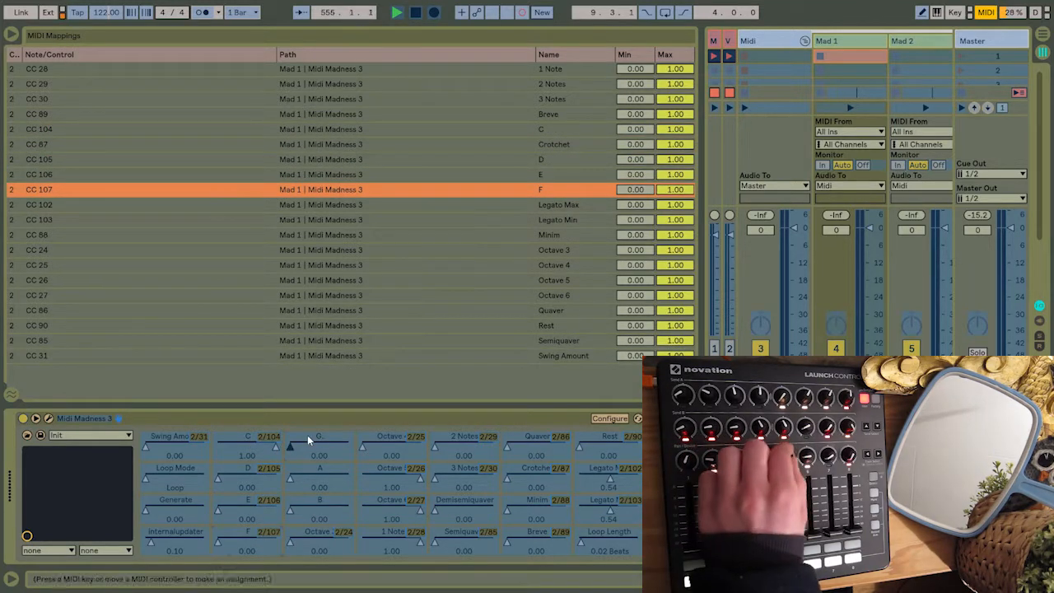
{"action": "left_click", "coordinate": [311, 476]}
{"action": "left_click", "coordinate": [313, 504]}
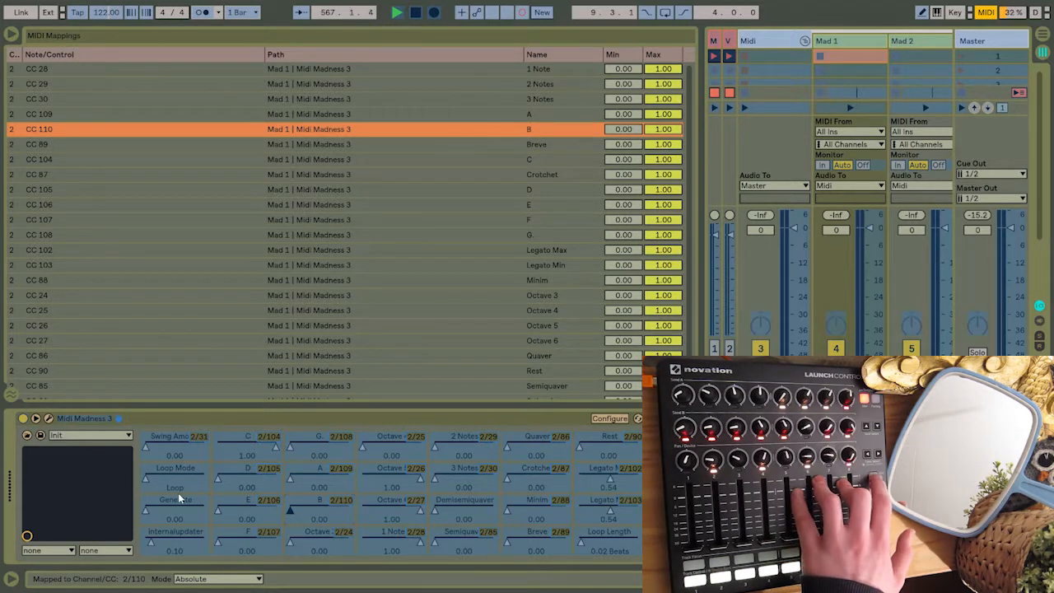
Map Mad 1's Generate to CC 112 on channel 4 and its Loop Mode to CC 2 on channel 14.
{"action": "left_click", "coordinate": [175, 503]}
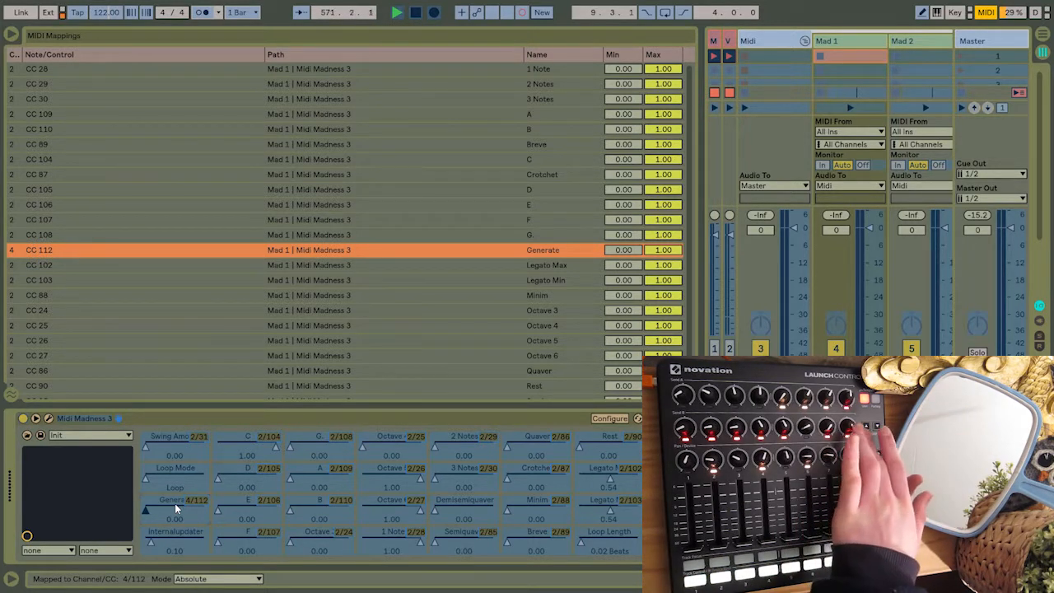
{"action": "left_click", "coordinate": [173, 476]}
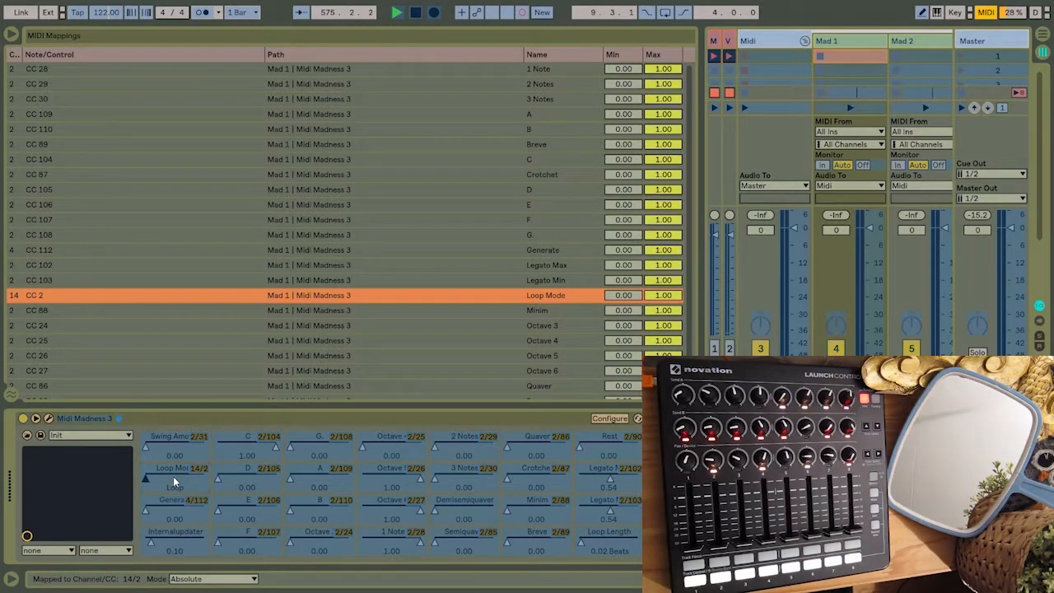
{"action": "left_click", "coordinate": [986, 11]}
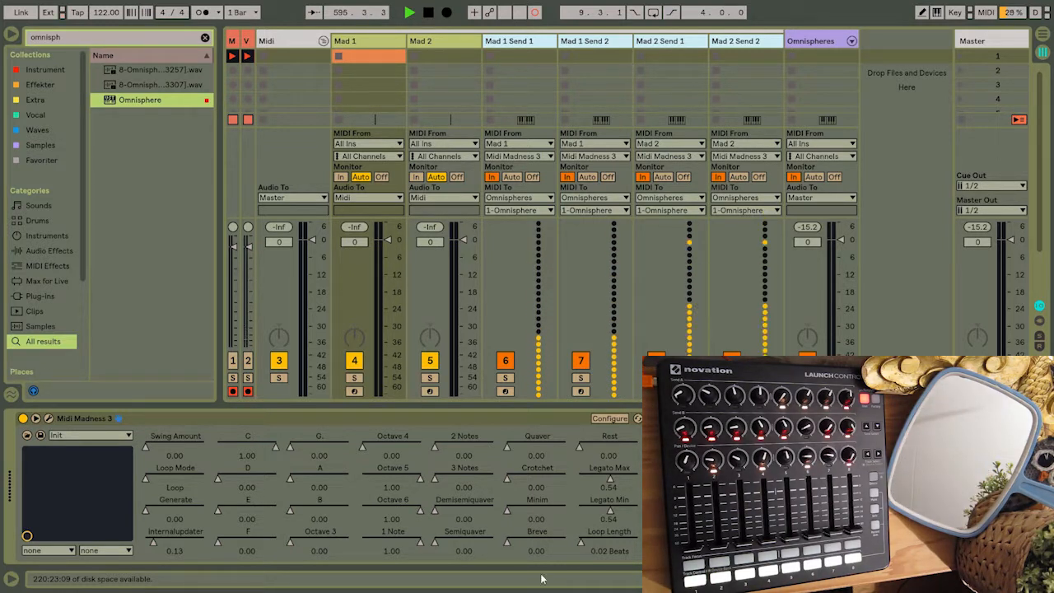
Try out Mad 1's Loop Mode value and limit the maximum of its MIDI mapping to 0.30.
{"action": "left_click_drag", "start_coordinate": [173, 490], "coordinate": [181, 477]}
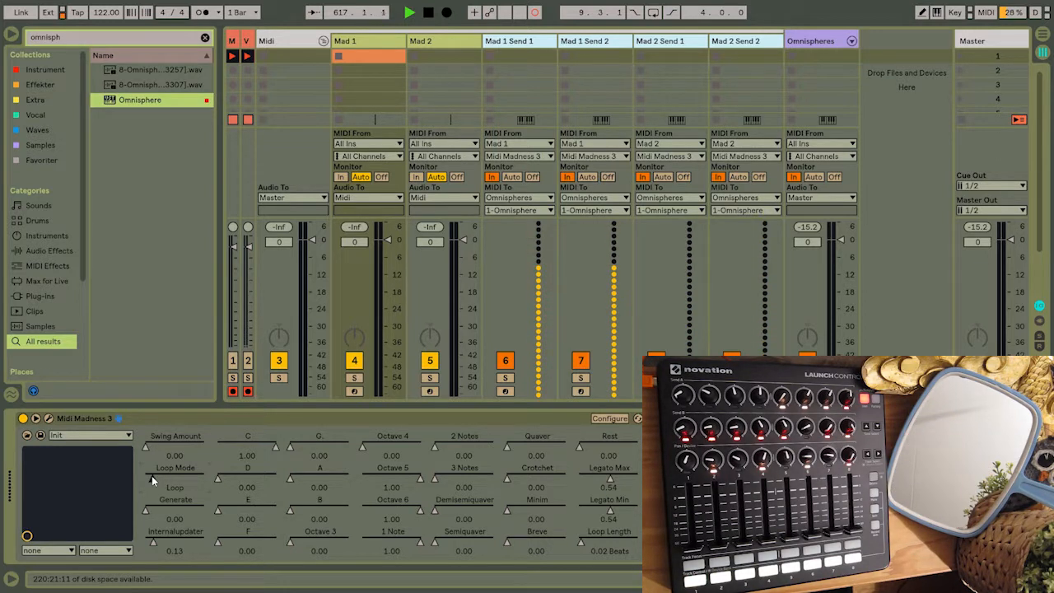
{"action": "left_click", "coordinate": [982, 13]}
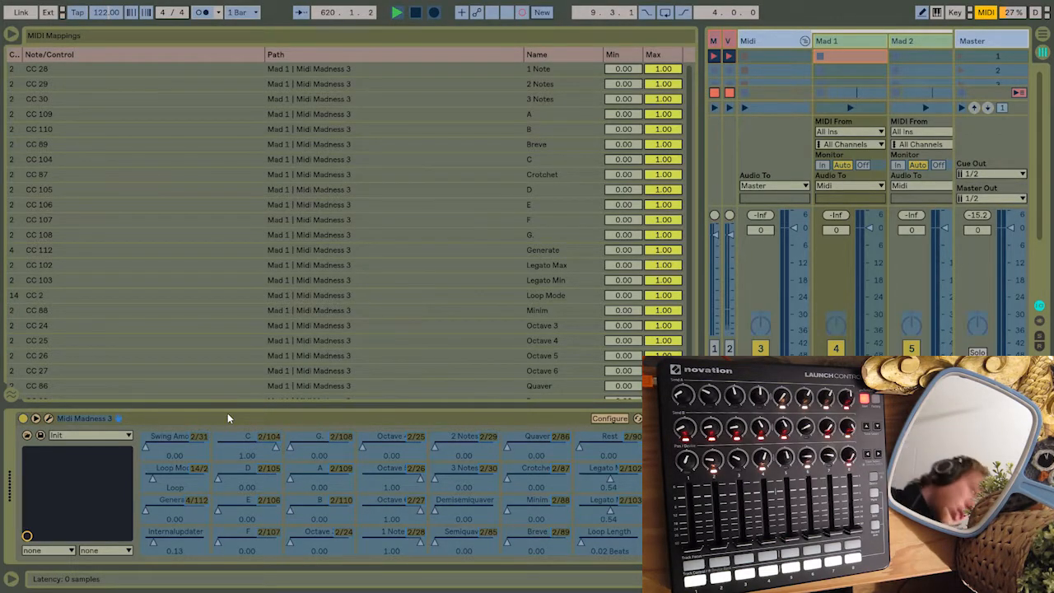
{"action": "left_click", "coordinate": [229, 494]}
{"action": "left_click", "coordinate": [168, 481]}
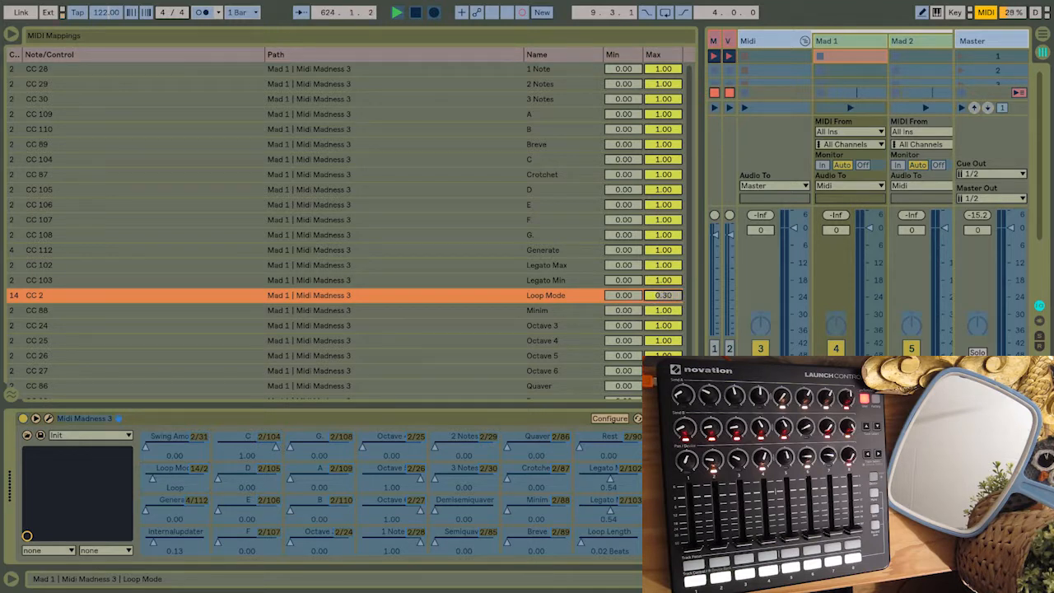
{"action": "left_click", "coordinate": [985, 13]}
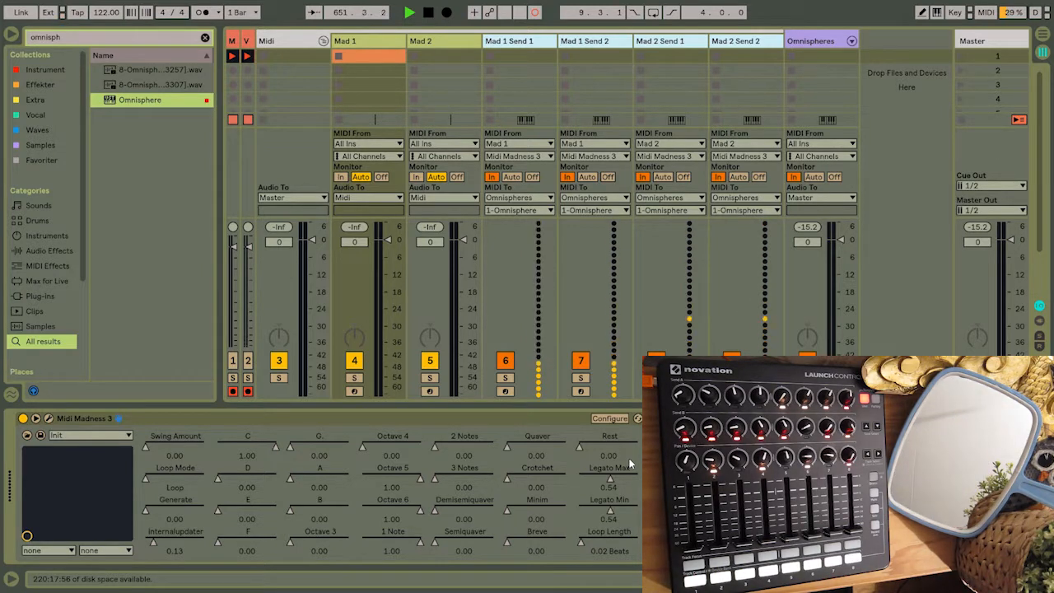
Map Mad 2's Midi Madness 3 Swing Amount to CC 31, Loop Mode to channel 14 CC 9 and Generate to channel 4 CC 113.
{"action": "left_click", "coordinate": [422, 43]}
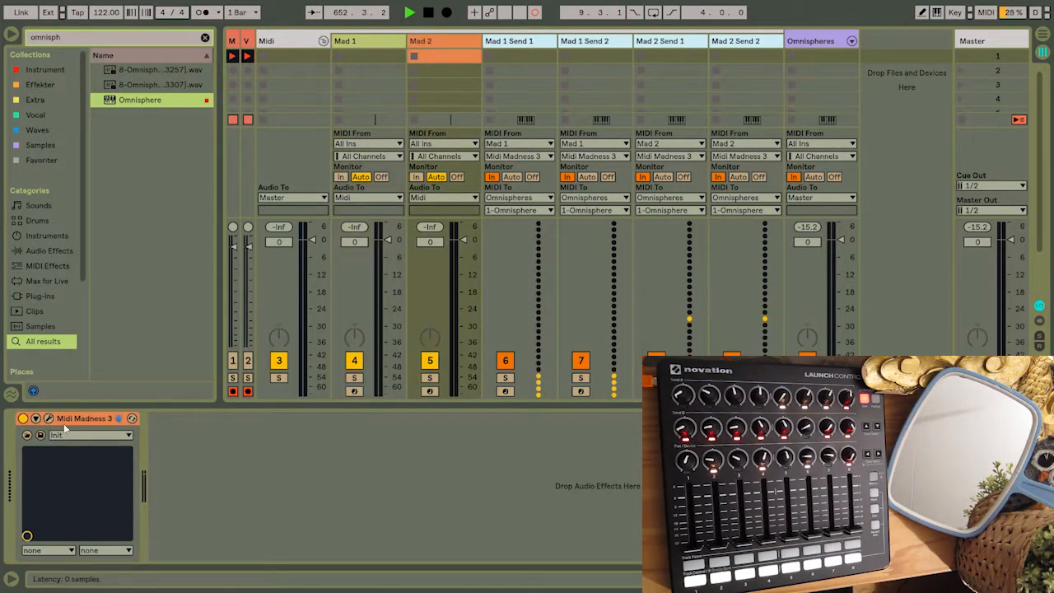
{"action": "left_click", "coordinate": [35, 420]}
{"action": "left_click", "coordinate": [987, 13]}
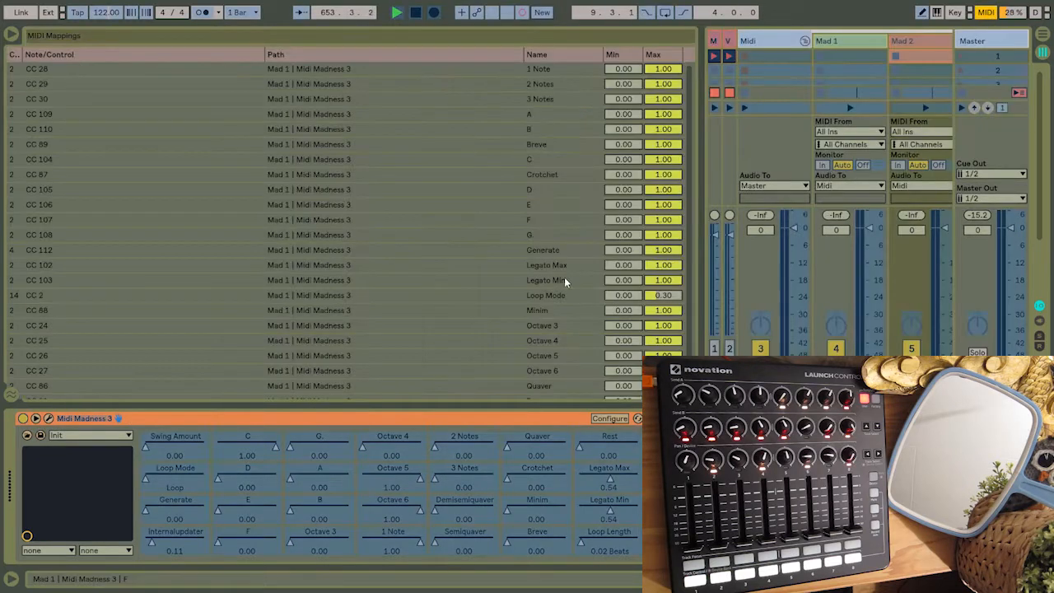
{"action": "left_click", "coordinate": [183, 441]}
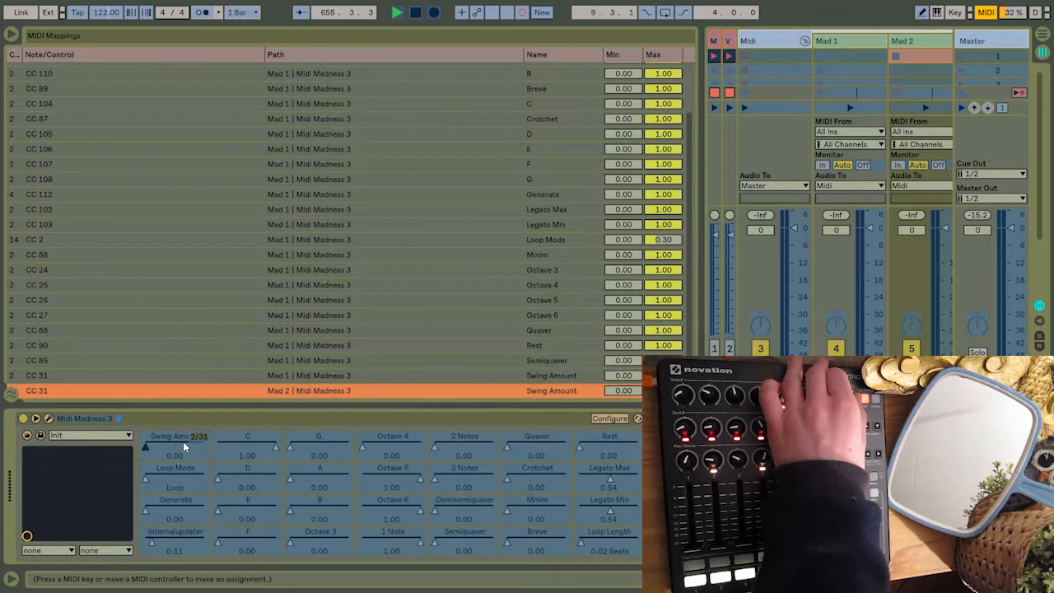
{"action": "left_click", "coordinate": [177, 469]}
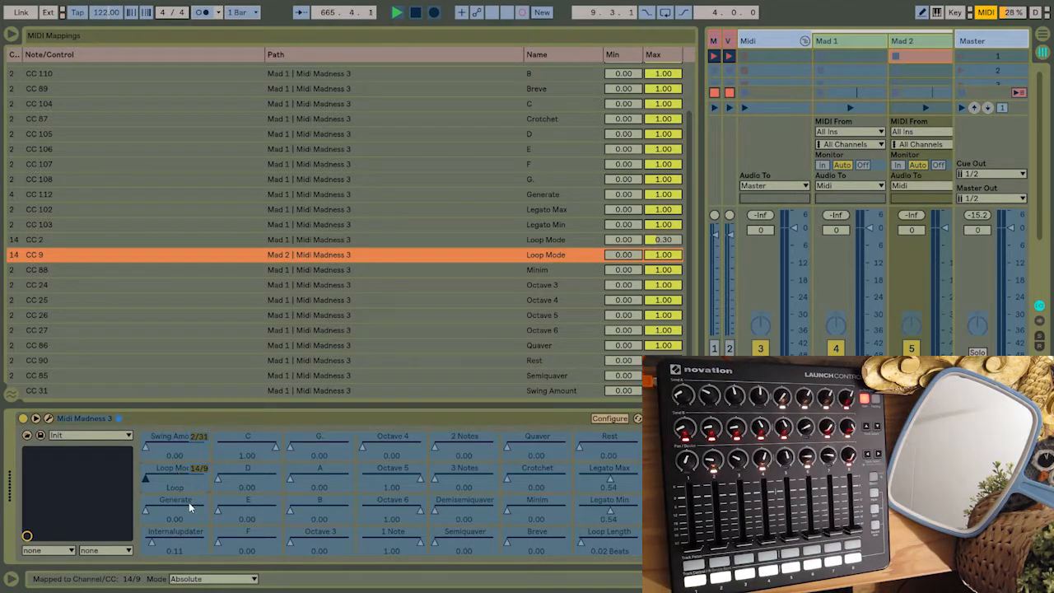
{"action": "left_click", "coordinate": [189, 503]}
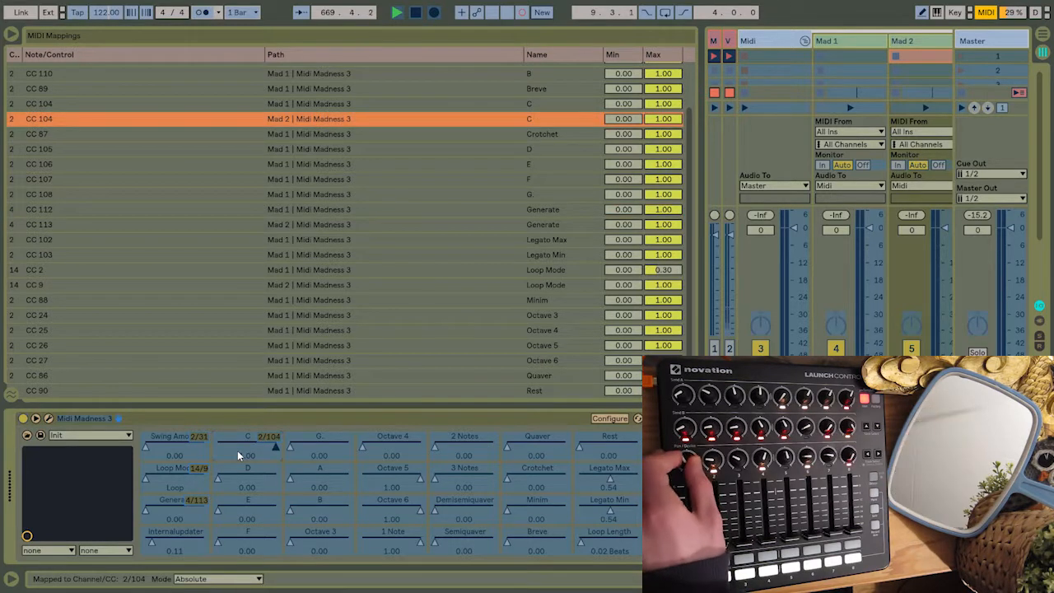
Map Mad 2's note parameters C, D, E, F, G, A and B to CC 104 through CC 110 in that order.
{"action": "left_click", "coordinate": [263, 484]}
{"action": "left_click", "coordinate": [248, 504]}
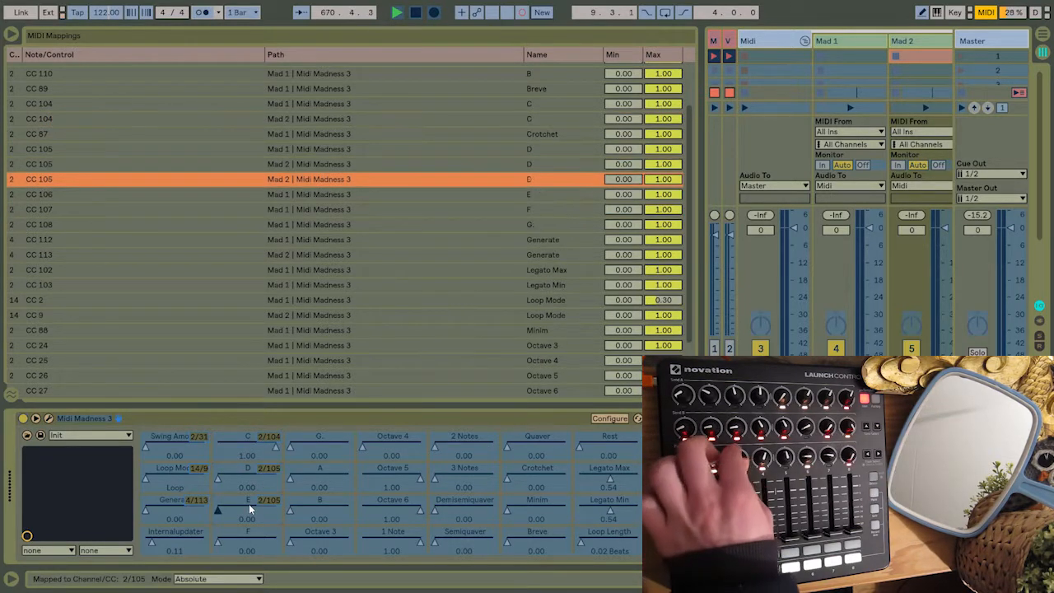
{"action": "left_click", "coordinate": [252, 533]}
{"action": "left_click", "coordinate": [321, 449]}
{"action": "left_click", "coordinate": [311, 476]}
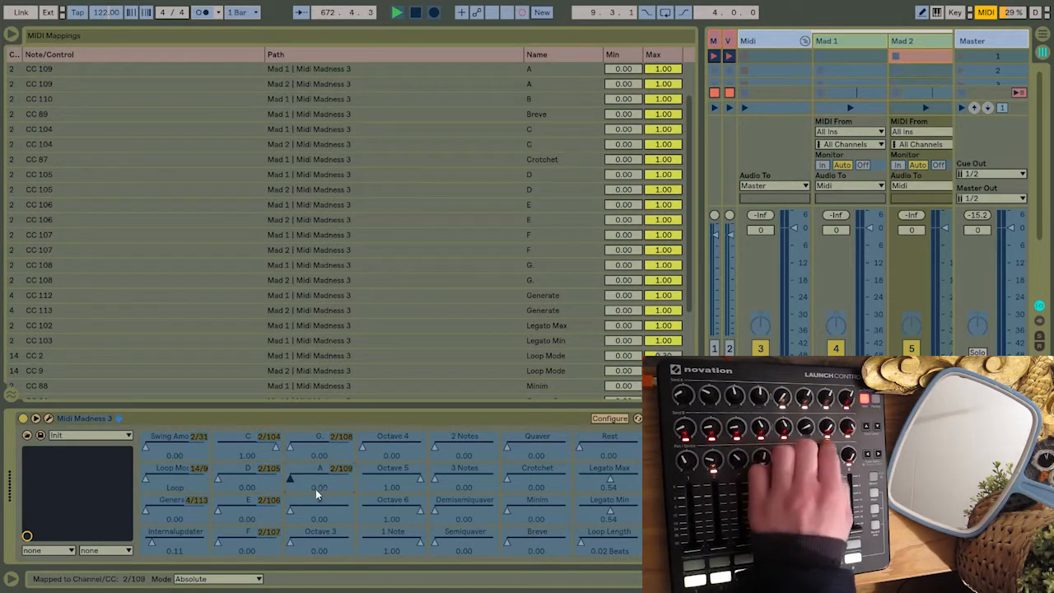
{"action": "left_click", "coordinate": [317, 503]}
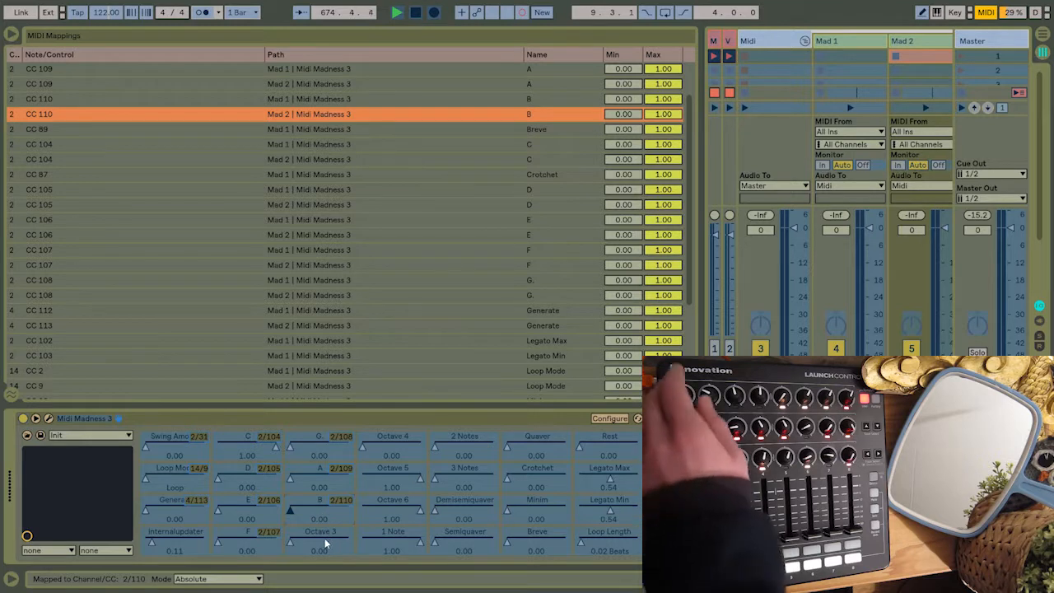
Map Mad 2's Octave 3, Octave 4, Octave 5 and Octave 6 parameters to CC 24, 25, 26 and 27.
{"action": "left_click", "coordinate": [325, 538]}
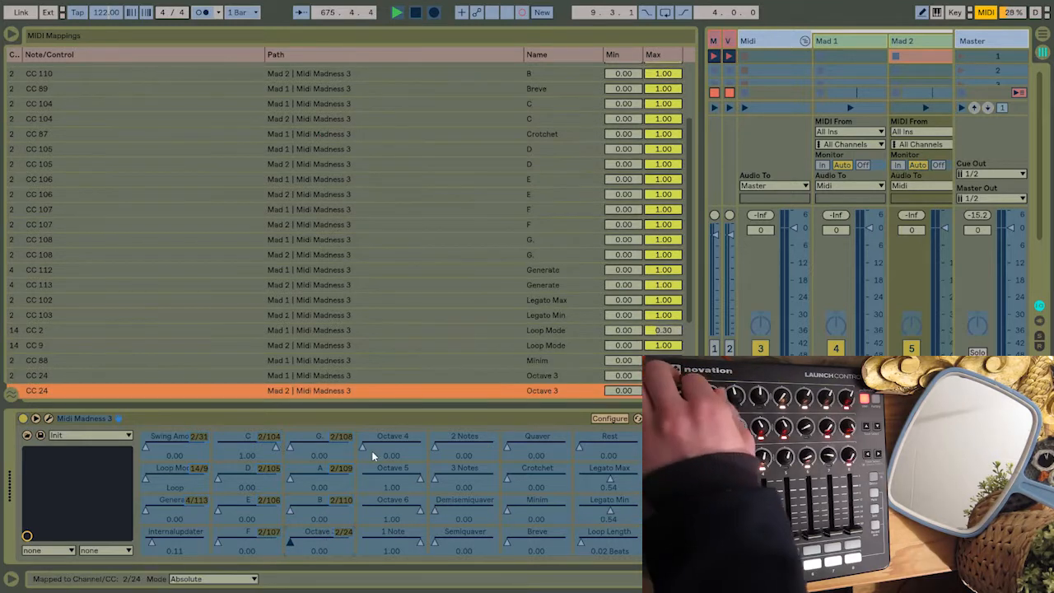
{"action": "left_click", "coordinate": [371, 451]}
{"action": "left_click", "coordinate": [381, 474]}
{"action": "left_click", "coordinate": [387, 502]}
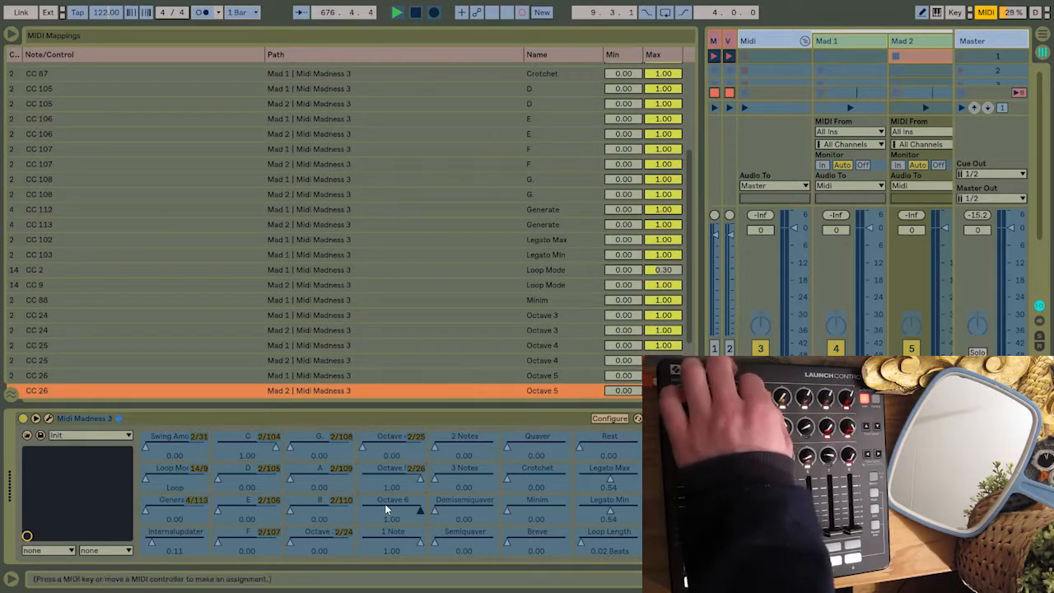
Map Mad 2's 1 Note, 2 Notes and 3 Notes parameters to CC 28, 29 and 30.
{"action": "left_click", "coordinate": [385, 536]}
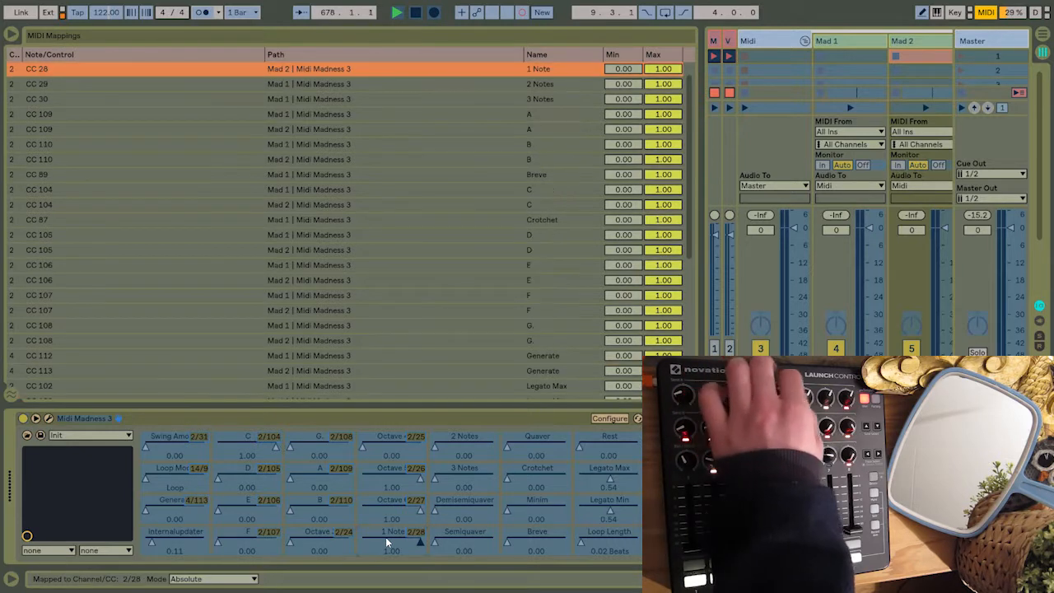
{"action": "left_click", "coordinate": [461, 449]}
{"action": "left_click", "coordinate": [469, 480]}
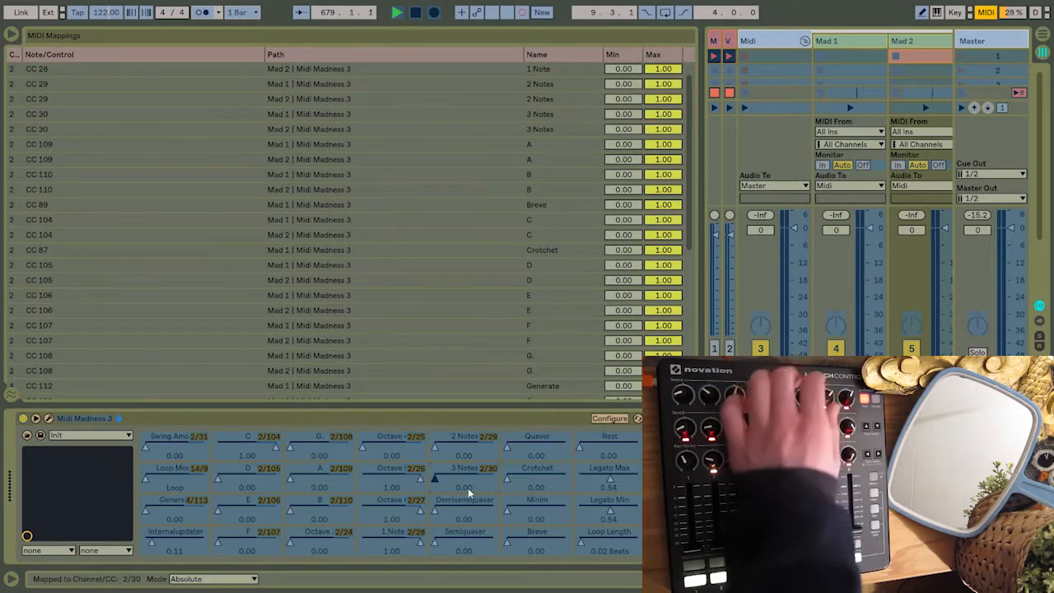
Map Mad 2's Semiquaver, Quaver, Crotchet, Minim and Breve parameters to CC 85, 86, 87, 88 and 89.
{"action": "left_click", "coordinate": [467, 541]}
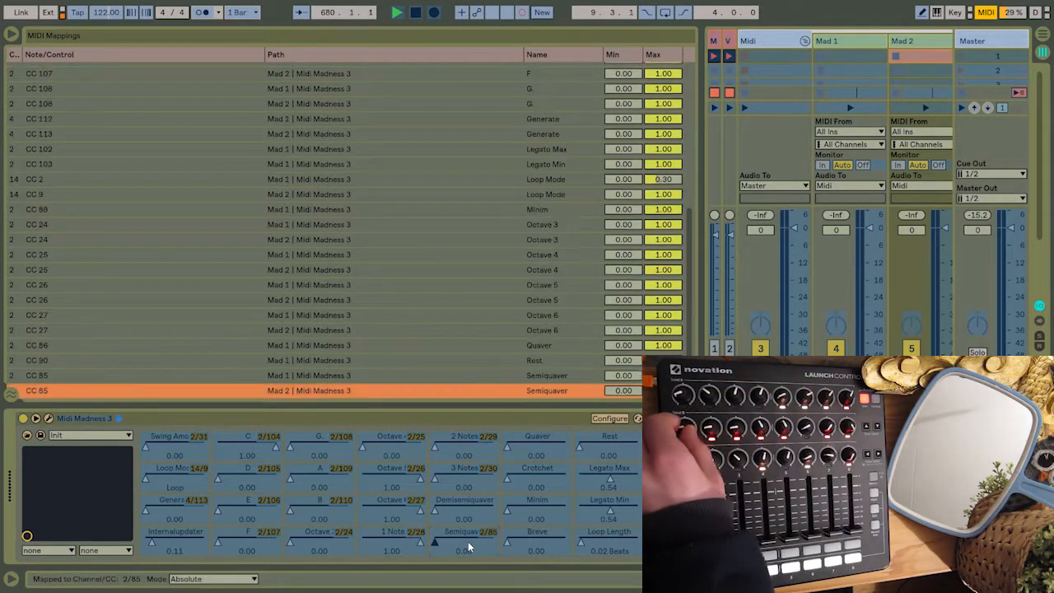
{"action": "left_click", "coordinate": [542, 448]}
{"action": "left_click", "coordinate": [524, 465]}
{"action": "left_click", "coordinate": [529, 512]}
{"action": "left_click", "coordinate": [534, 541]}
Map Mad 2's Rest to CC 90, Legato Max to CC 102 and Legato Min to CC 103.
{"action": "left_click", "coordinate": [598, 441]}
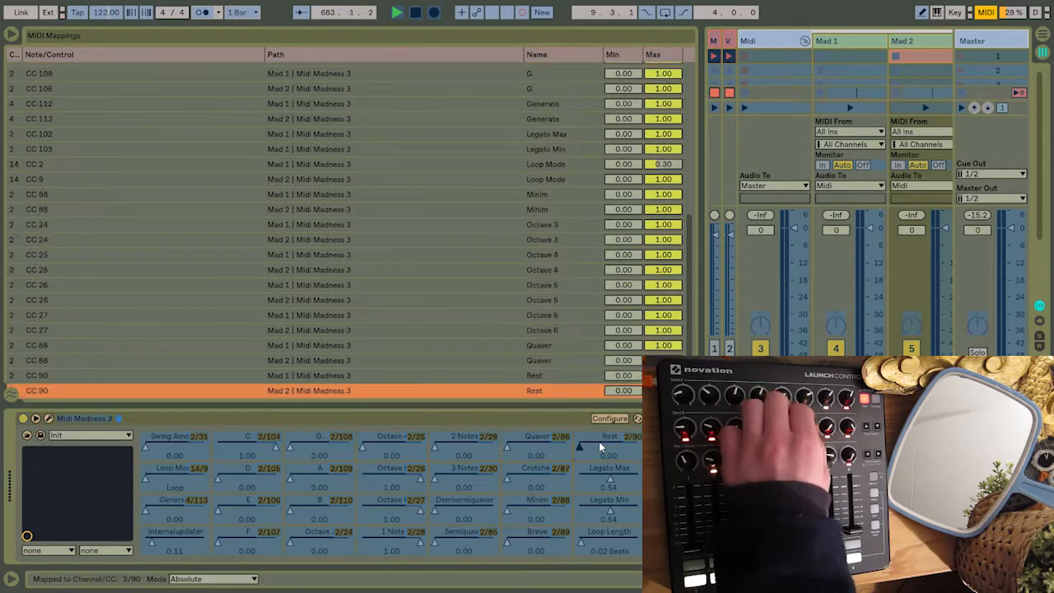
{"action": "left_click", "coordinate": [596, 467]}
{"action": "left_click", "coordinate": [608, 507]}
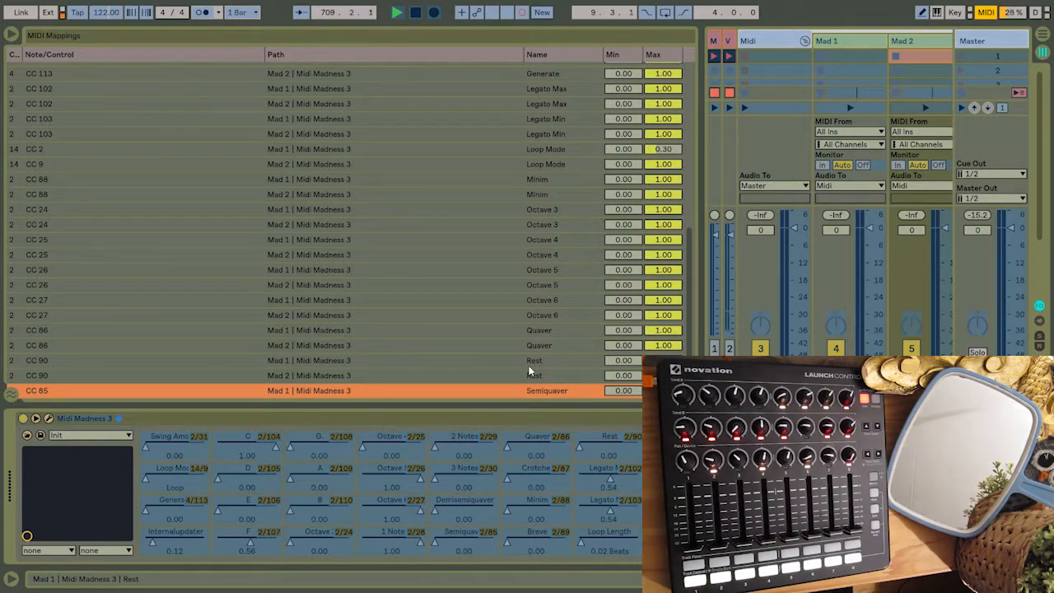
Reverse the name sorting of the MIDI mappings and limit the maximum of Mad 2's Loop Mode mapping to 0.30.
{"action": "left_click", "coordinate": [547, 54]}
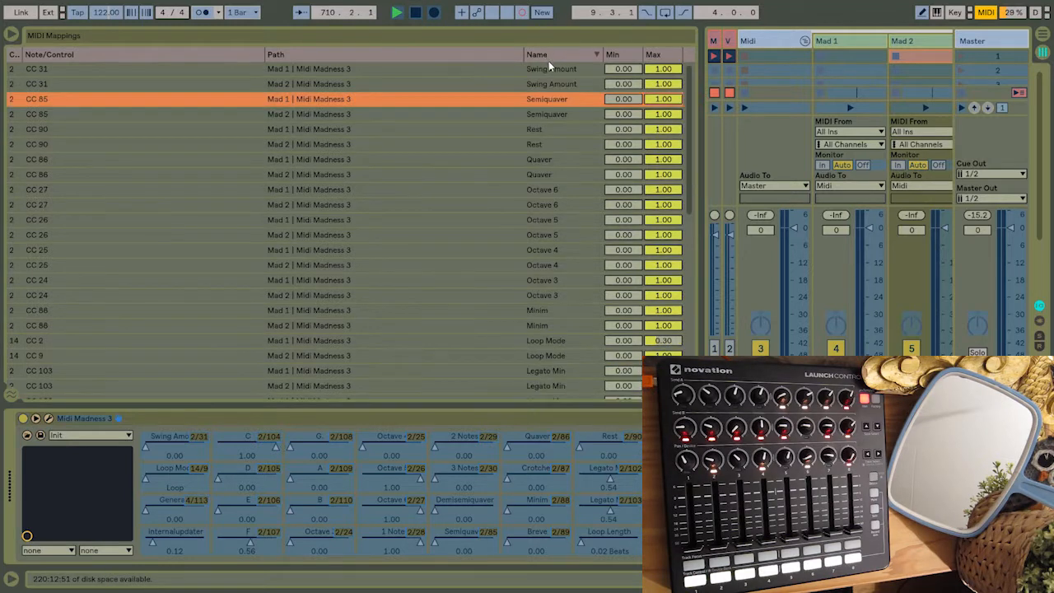
{"action": "scroll", "coordinate": [561, 191], "scroll_direction": "down", "scroll_amount": 2}
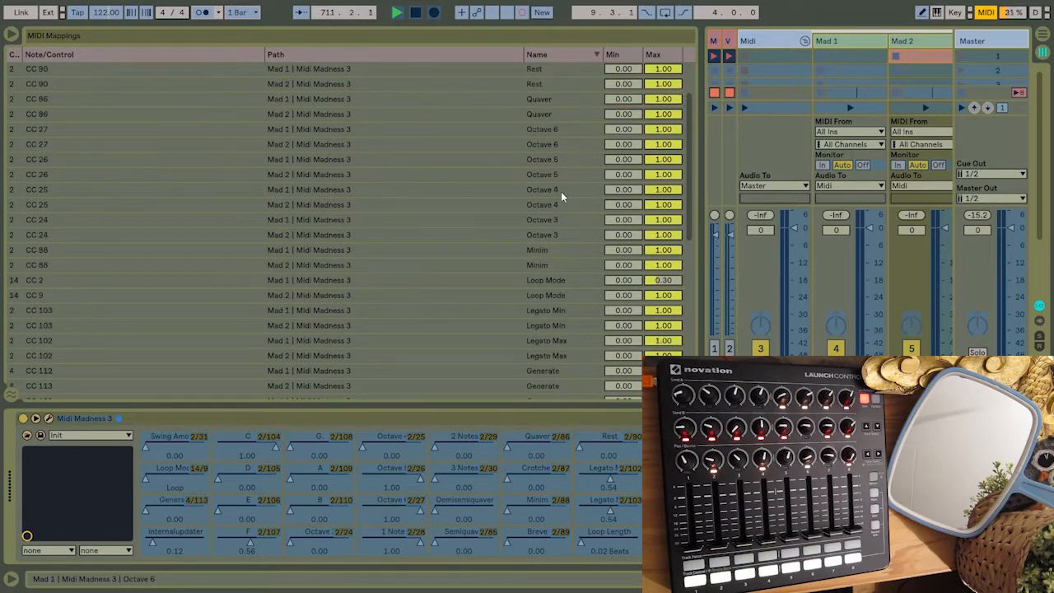
{"action": "left_click", "coordinate": [548, 280]}
{"action": "left_click", "coordinate": [560, 294]}
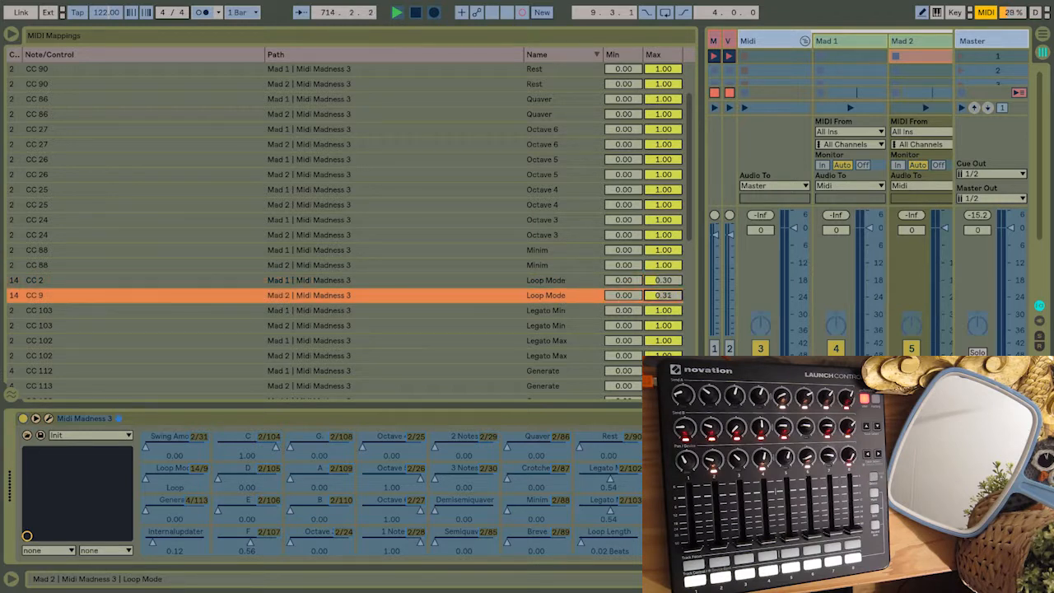
{"action": "left_click", "coordinate": [987, 12]}
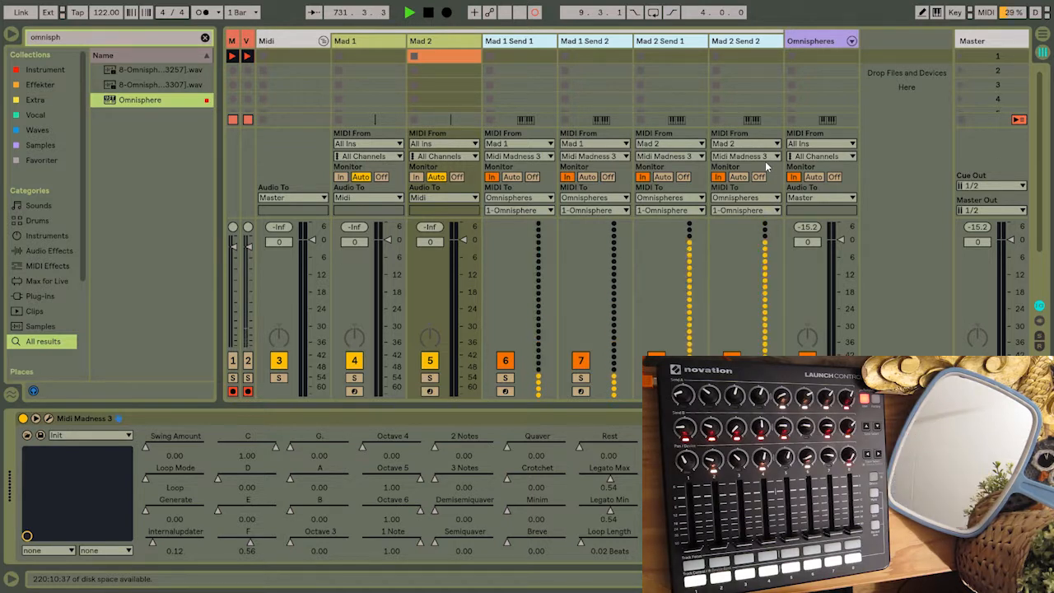
Collapse the Midi group and unfold the Omnispheres track's chains, showing its Instrument Rack.
{"action": "left_click", "coordinate": [324, 41]}
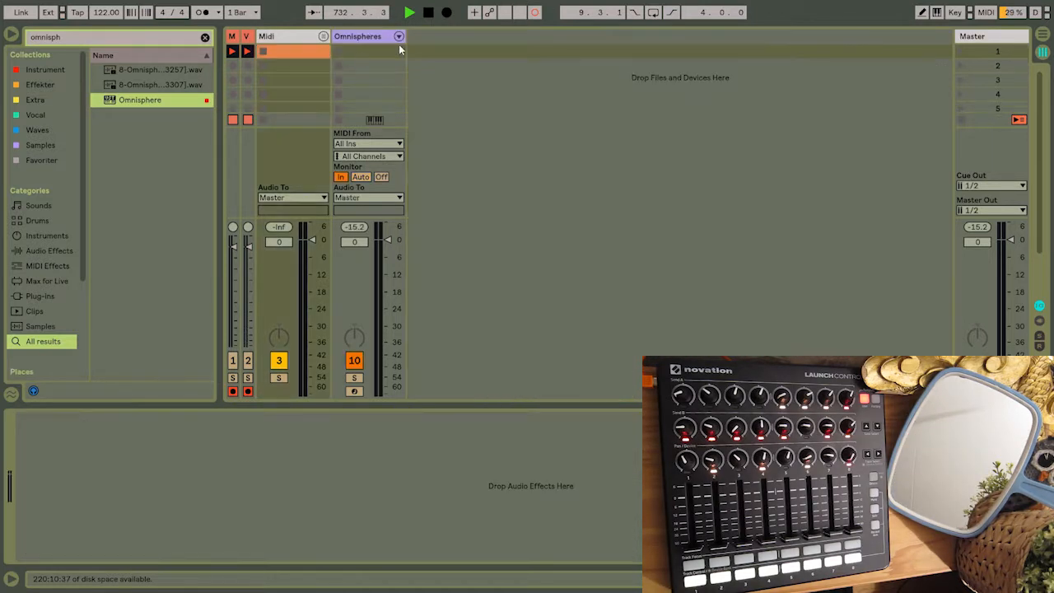
{"action": "left_click", "coordinate": [399, 36]}
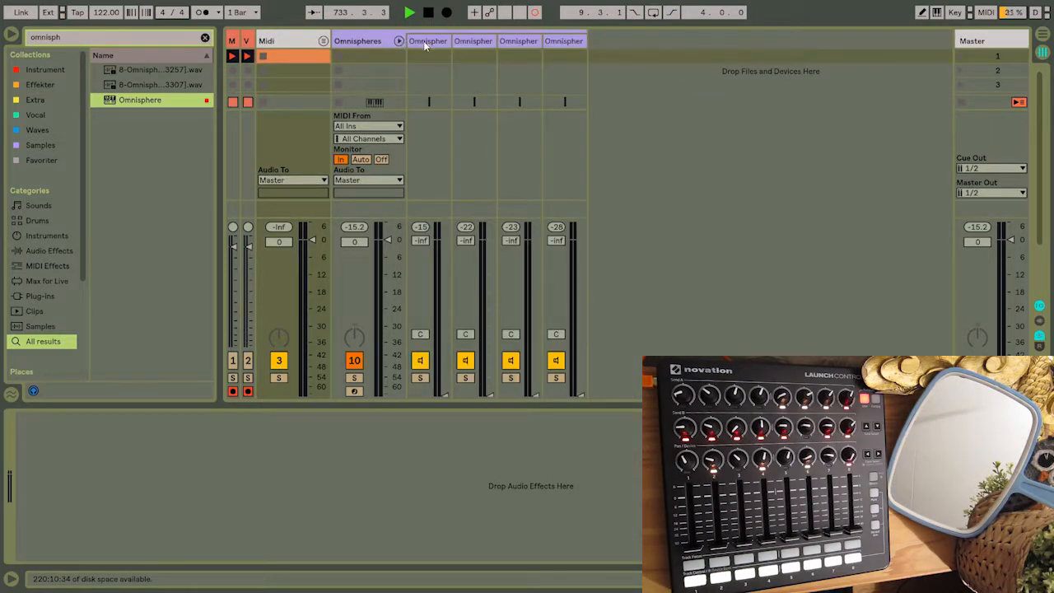
{"action": "left_click", "coordinate": [381, 39]}
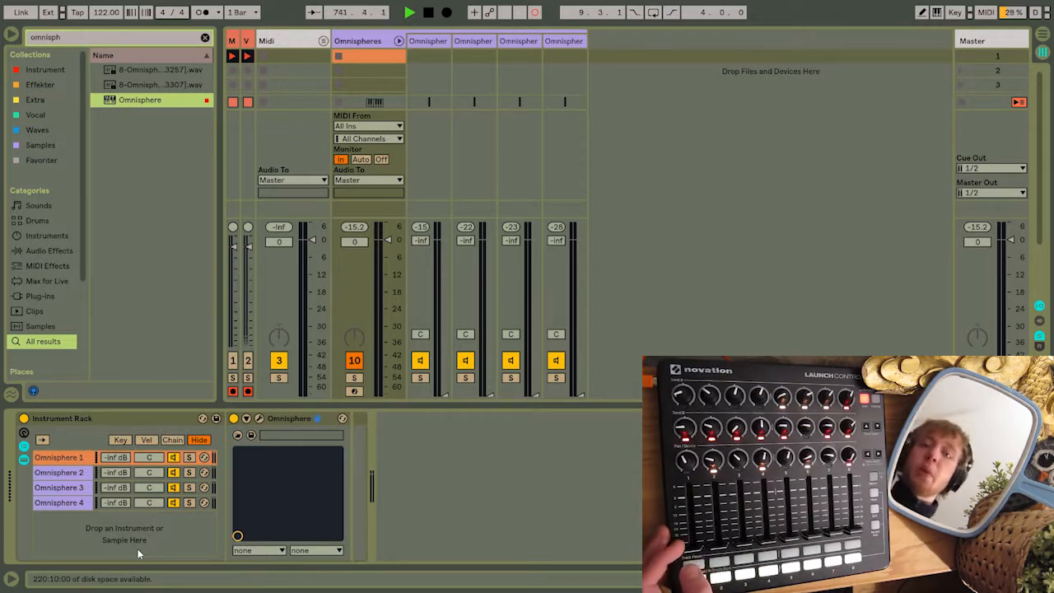
Map the chain volumes of Omnisphere 1, 2, 3 and 4 to CC 112, 113, 114 and 115.
{"action": "left_click", "coordinate": [985, 11]}
{"action": "left_click", "coordinate": [118, 460]}
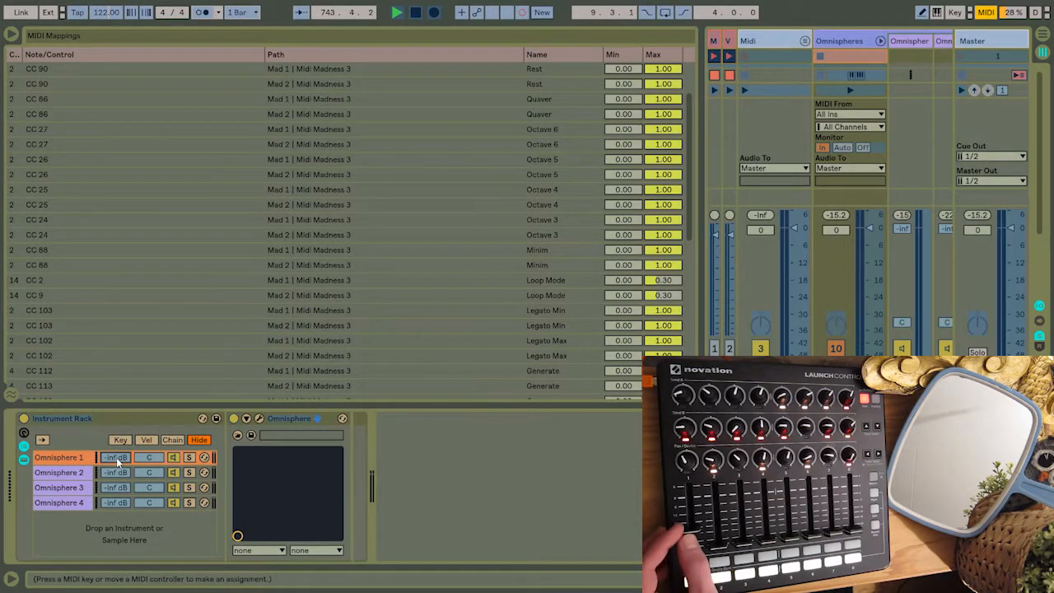
{"action": "left_click", "coordinate": [122, 474]}
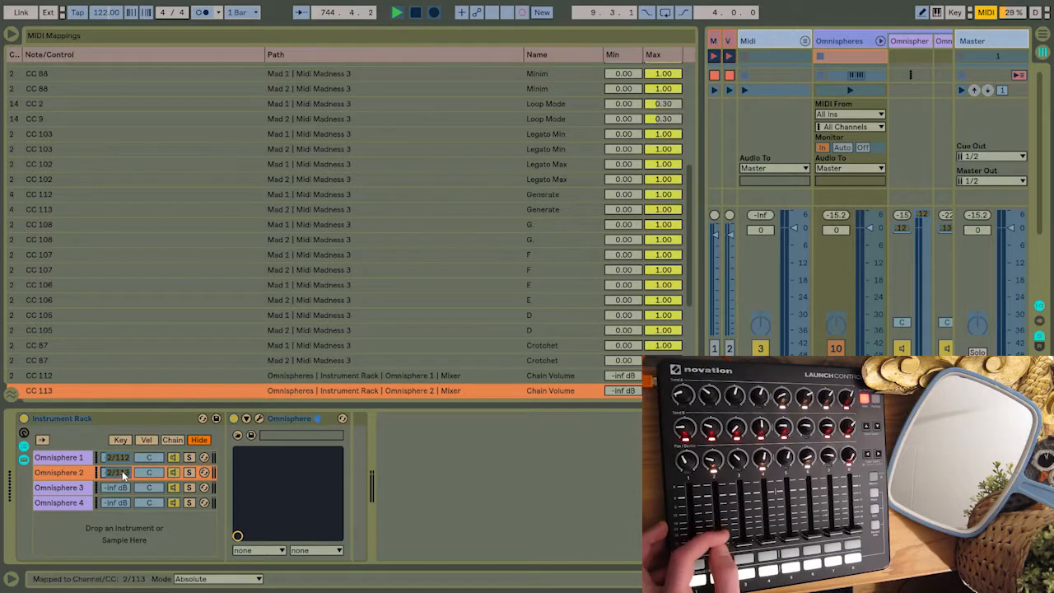
{"action": "left_click", "coordinate": [119, 488]}
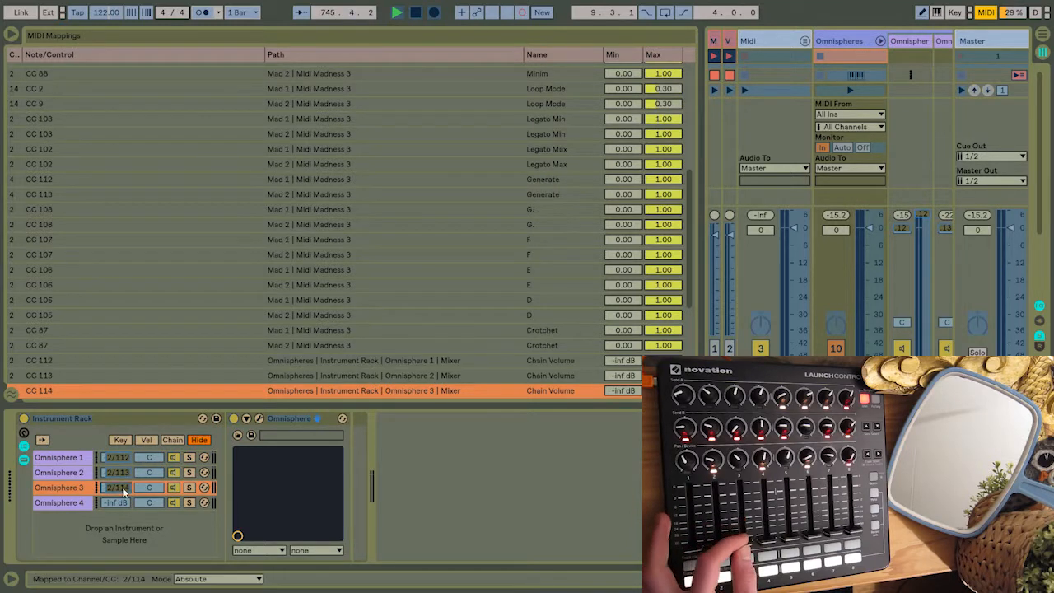
{"action": "left_click", "coordinate": [120, 503]}
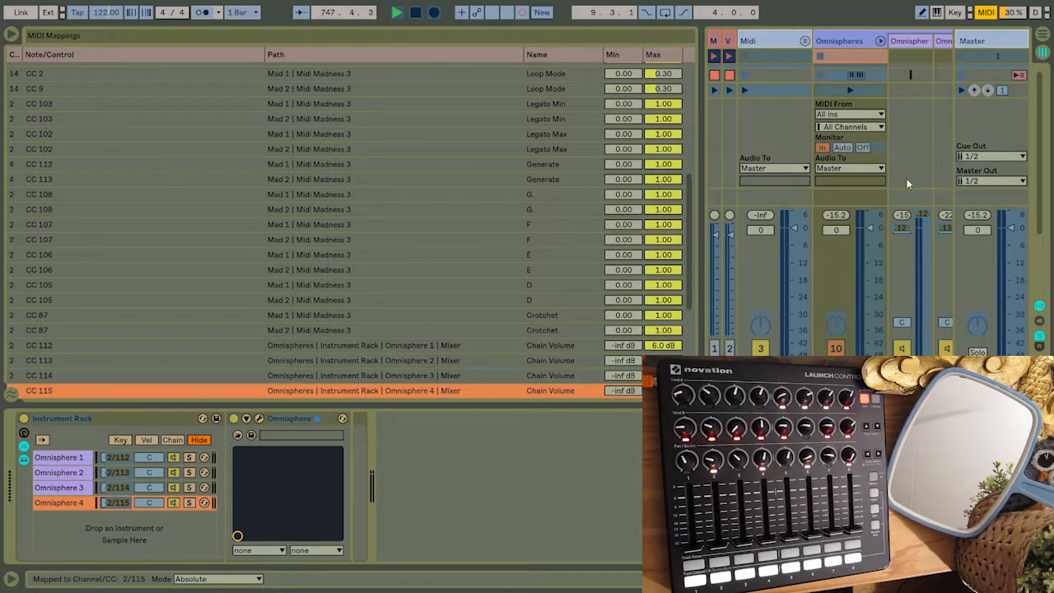
{"action": "left_click", "coordinate": [985, 12]}
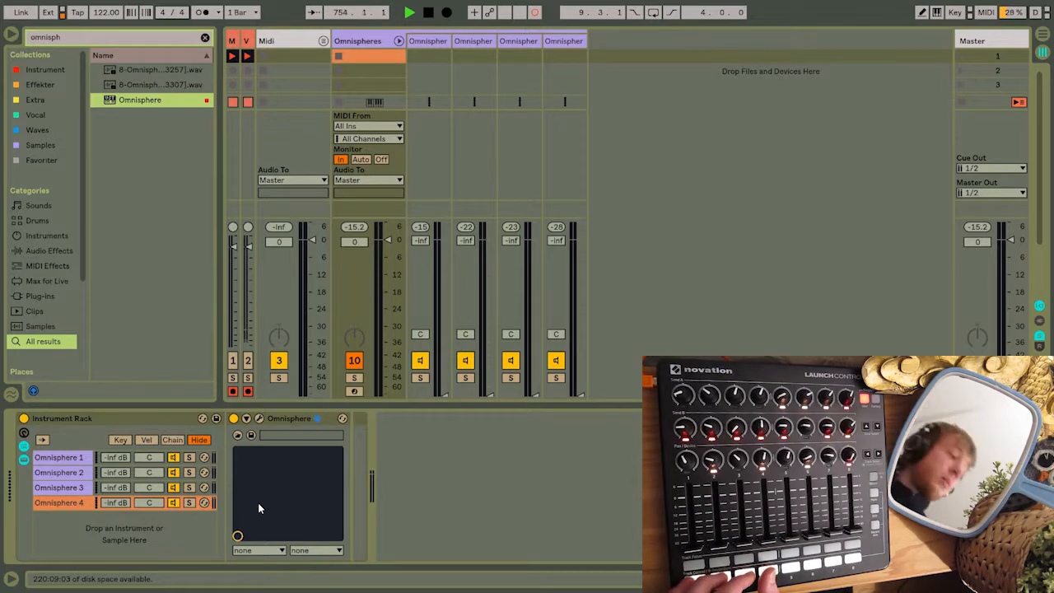
Map the Device On switches of the Omnisphere 1 and Omnisphere 2 plug-ins to CC 3 and CC 9.
{"action": "left_click", "coordinate": [57, 460]}
{"action": "left_click", "coordinate": [986, 12]}
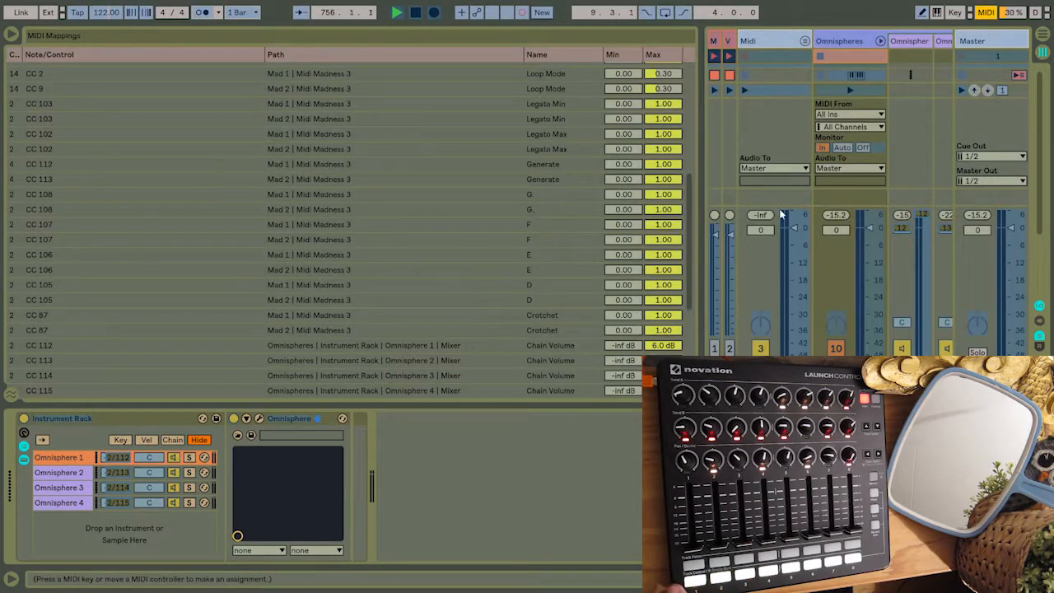
{"action": "left_click", "coordinate": [233, 419]}
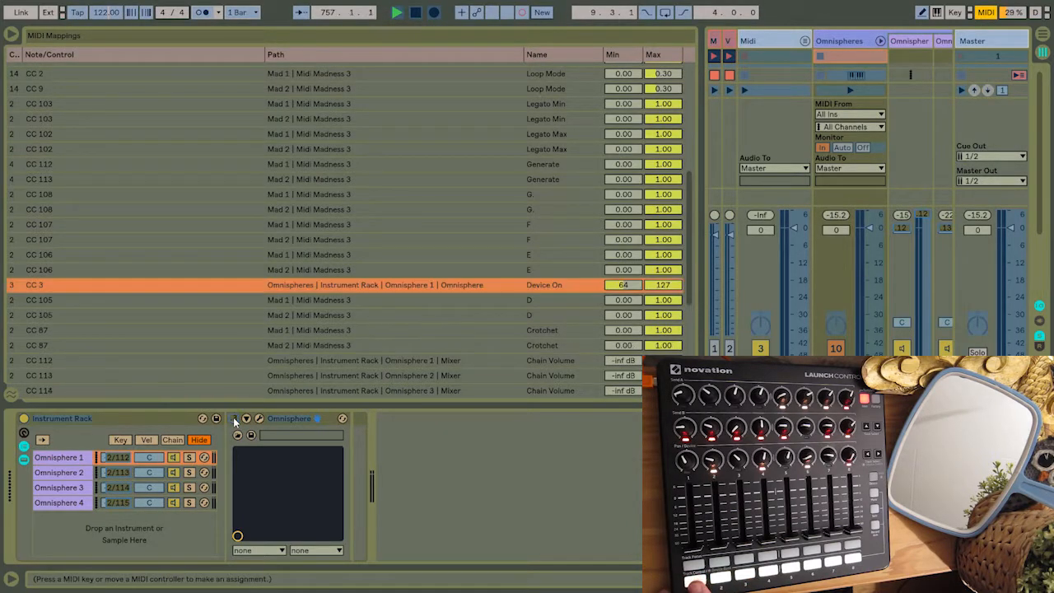
{"action": "left_click", "coordinate": [986, 12]}
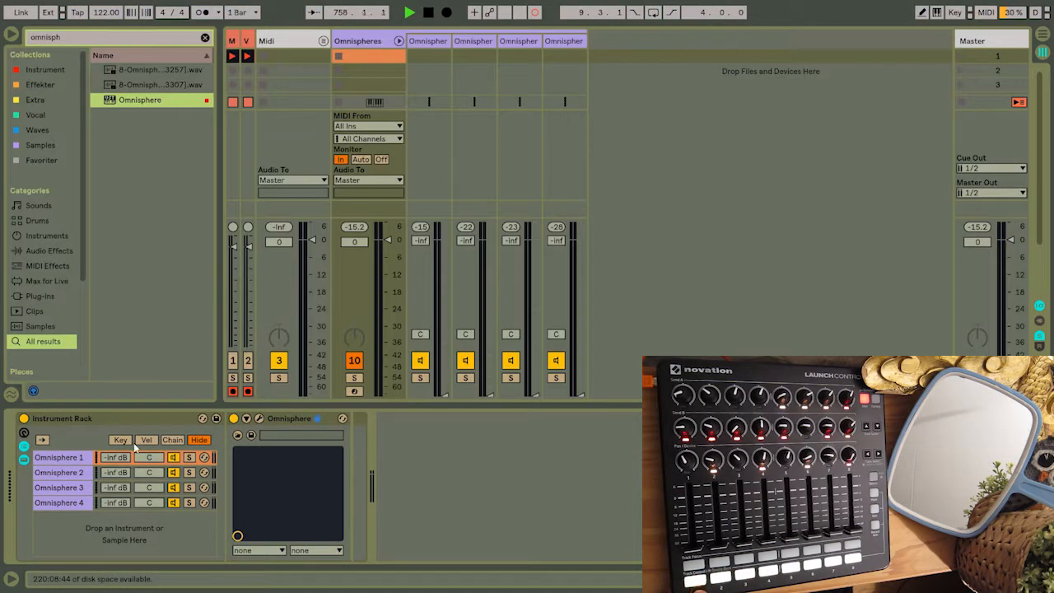
{"action": "left_click", "coordinate": [57, 474]}
{"action": "key", "text": "ctrl+m"}
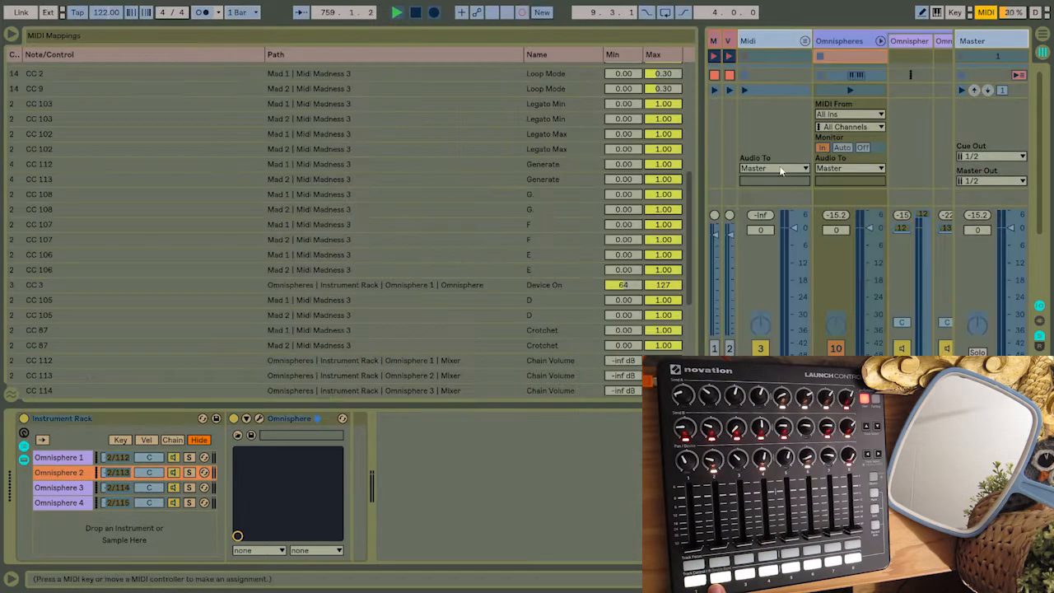
{"action": "left_click", "coordinate": [235, 419]}
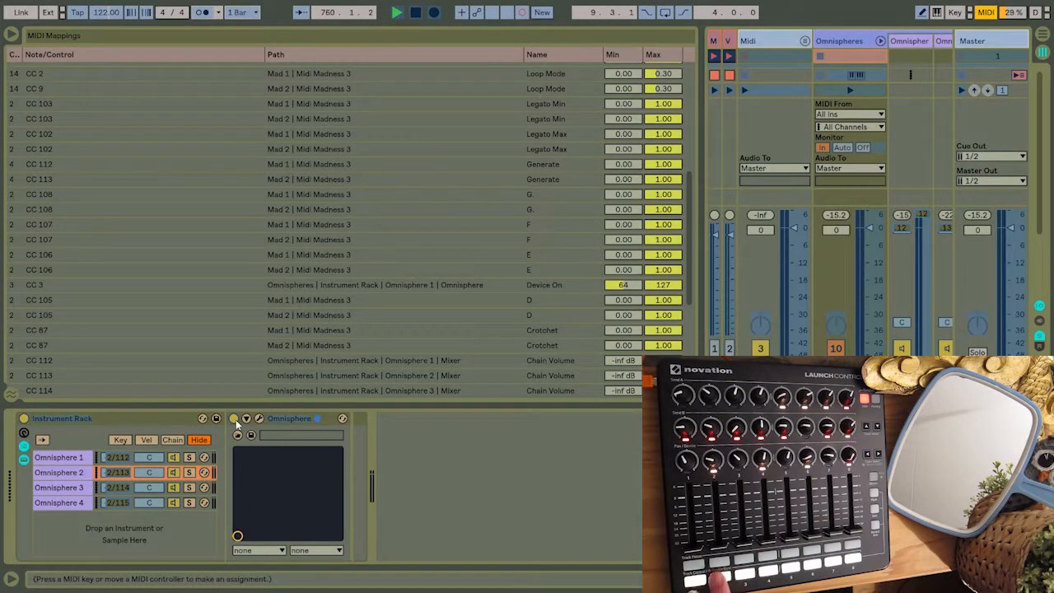
{"action": "left_click", "coordinate": [994, 13]}
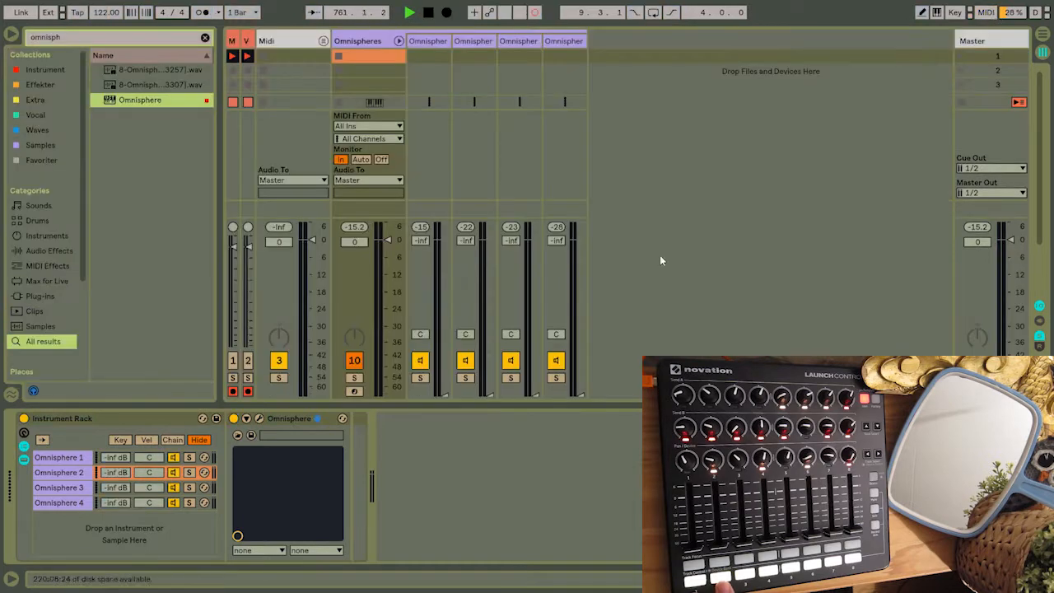
Map the Device On switches of the Omnisphere 3 and Omnisphere 4 plug-ins to CC 14 and CC 15.
{"action": "left_click", "coordinate": [78, 488]}
{"action": "right_click", "coordinate": [234, 420]}
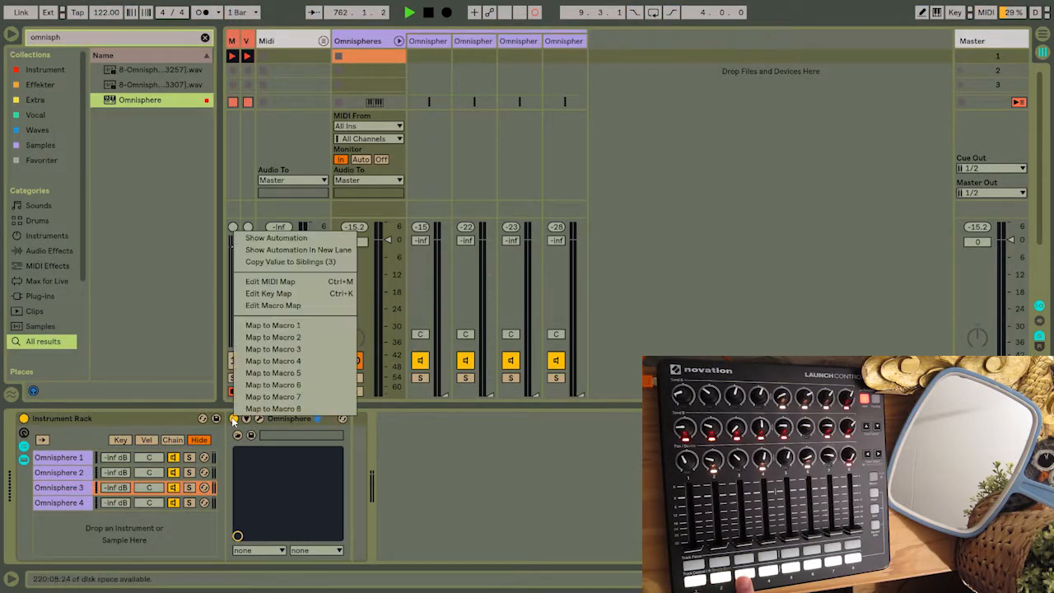
{"action": "left_click", "coordinate": [284, 282]}
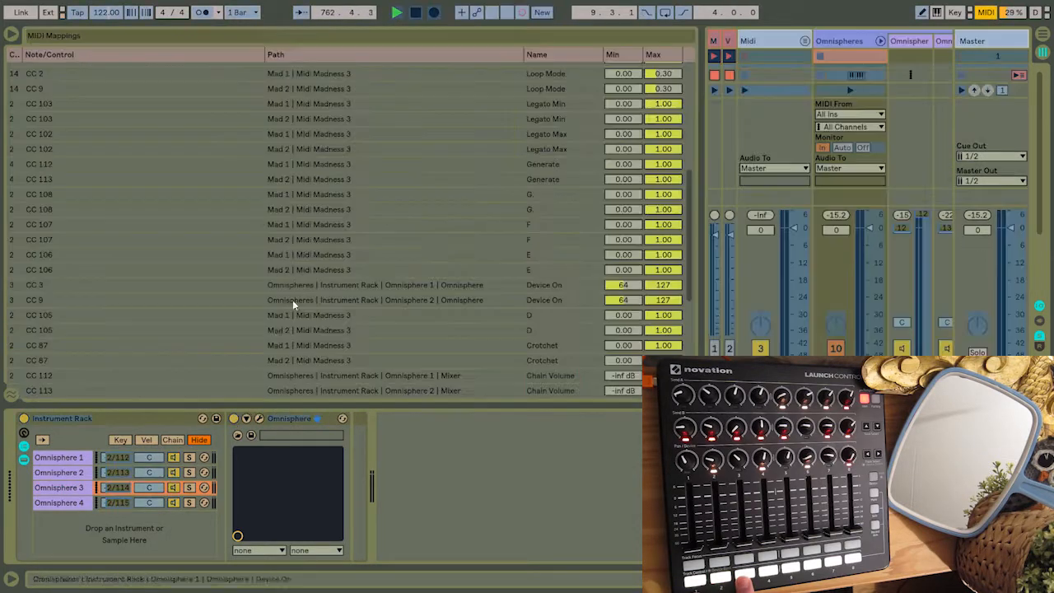
{"action": "left_click", "coordinate": [235, 420]}
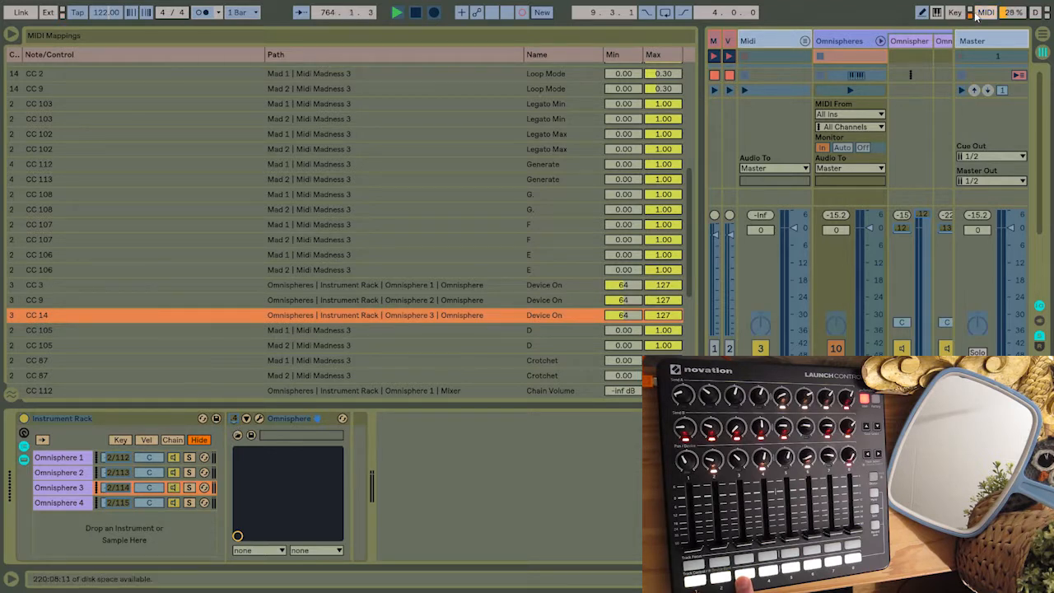
{"action": "key", "text": "ctrl+m"}
{"action": "left_click", "coordinate": [74, 504]}
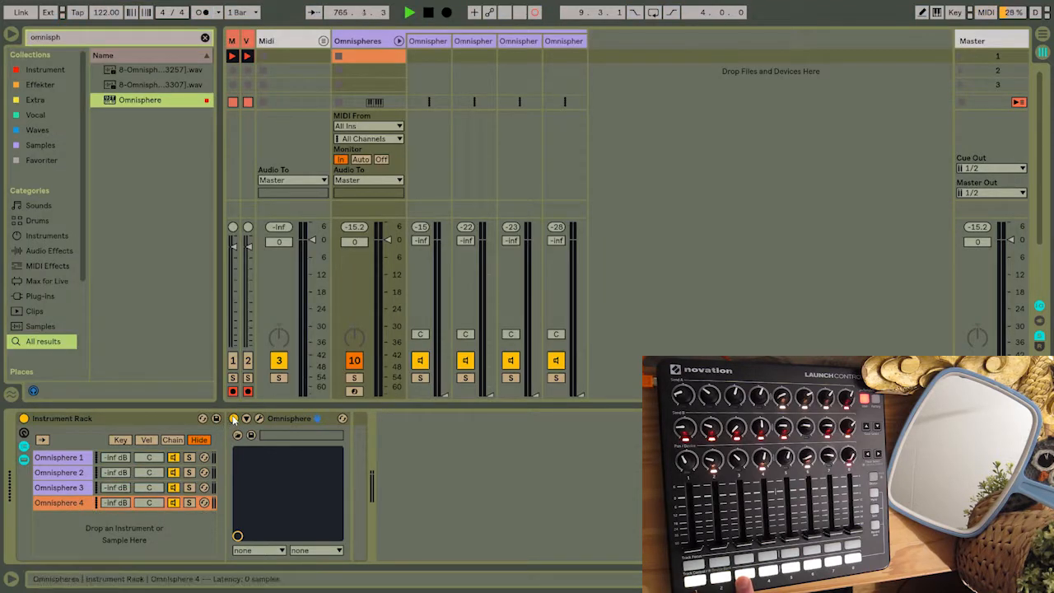
{"action": "right_click", "coordinate": [234, 418]}
{"action": "left_click", "coordinate": [284, 281]}
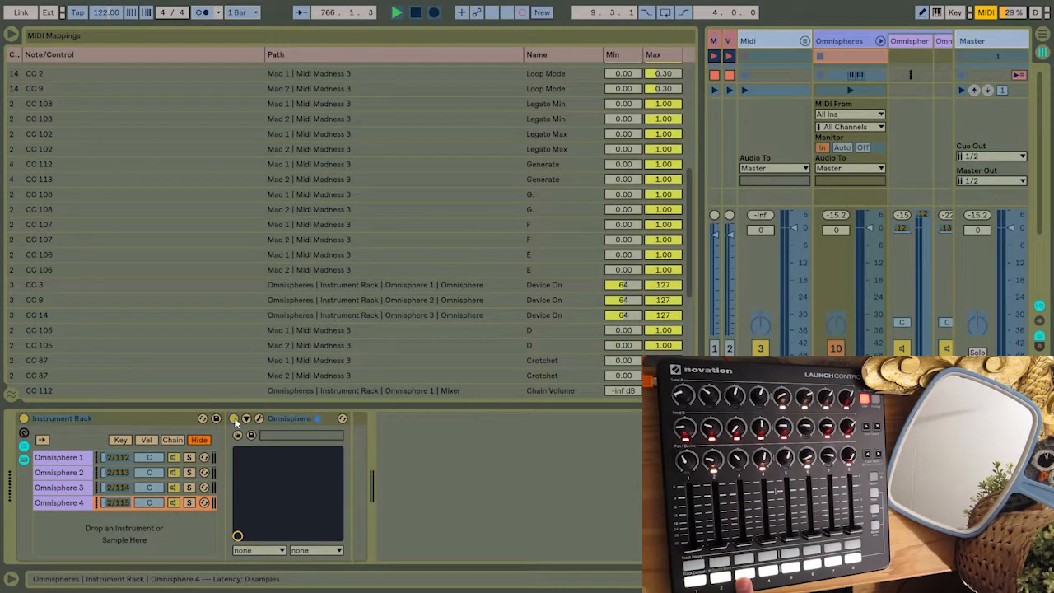
{"action": "right_click", "coordinate": [236, 420]}
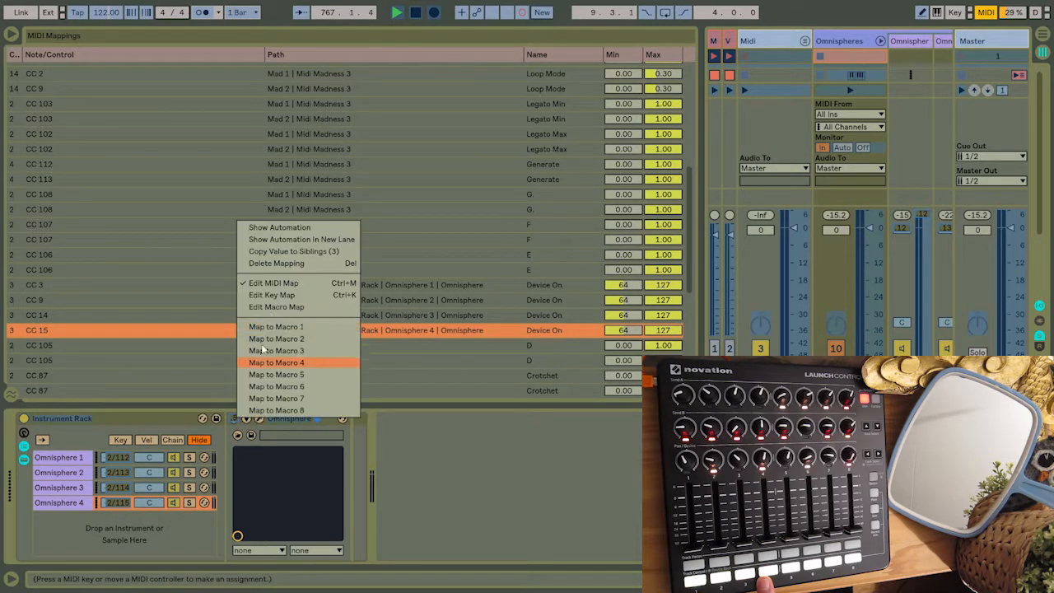
{"action": "left_click", "coordinate": [269, 283]}
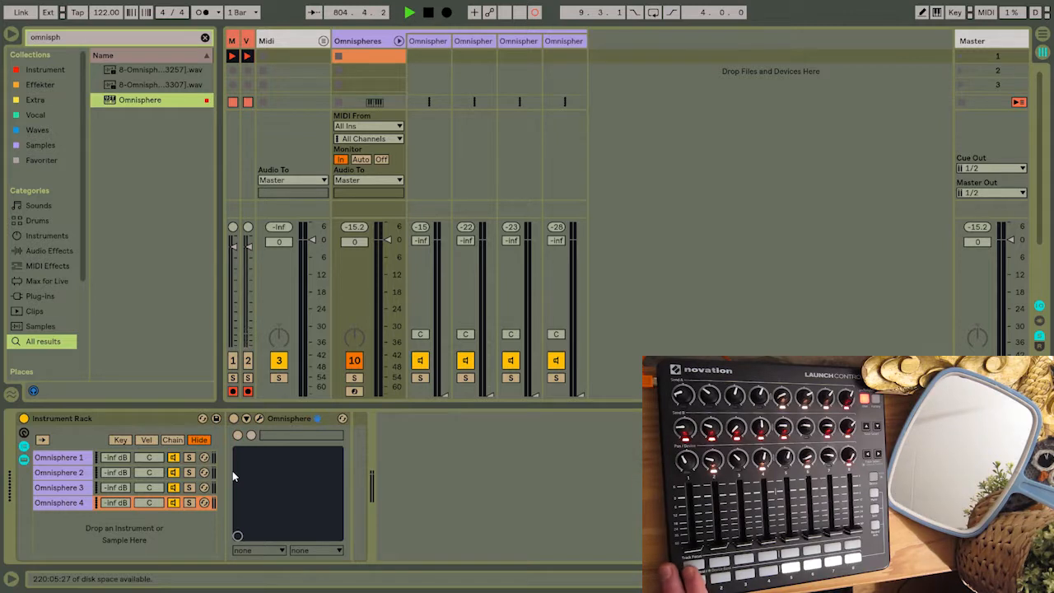
Arm the Omnispheres track and assign Omnisphere 1's next-patch arrow to a controller button with MIDI CC Learn.
{"action": "left_click", "coordinate": [66, 457]}
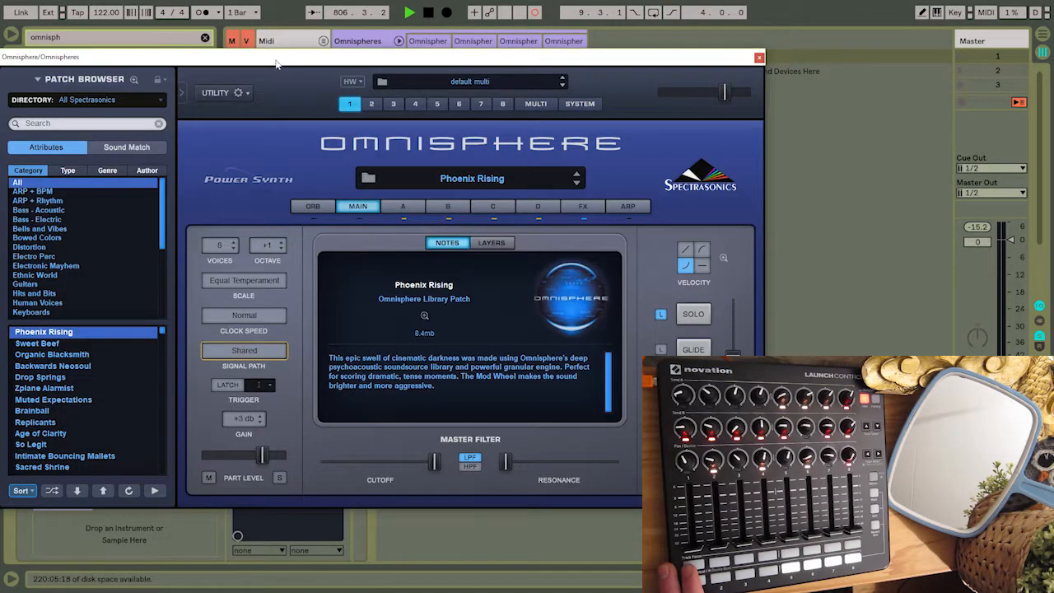
{"action": "left_click_drag", "start_coordinate": [276, 65], "coordinate": [701, 54]}
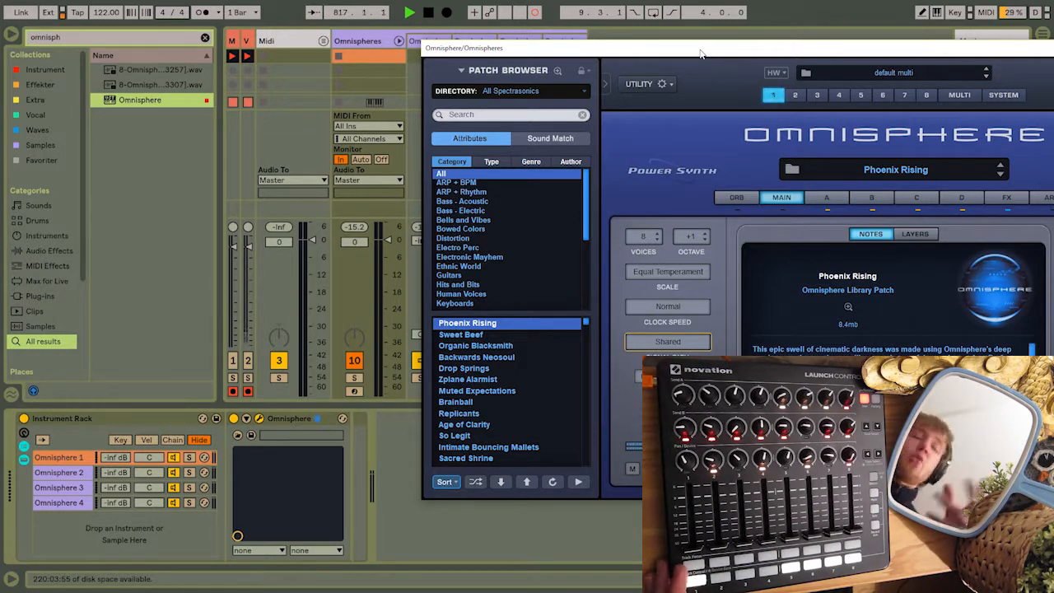
{"action": "left_click", "coordinate": [355, 392]}
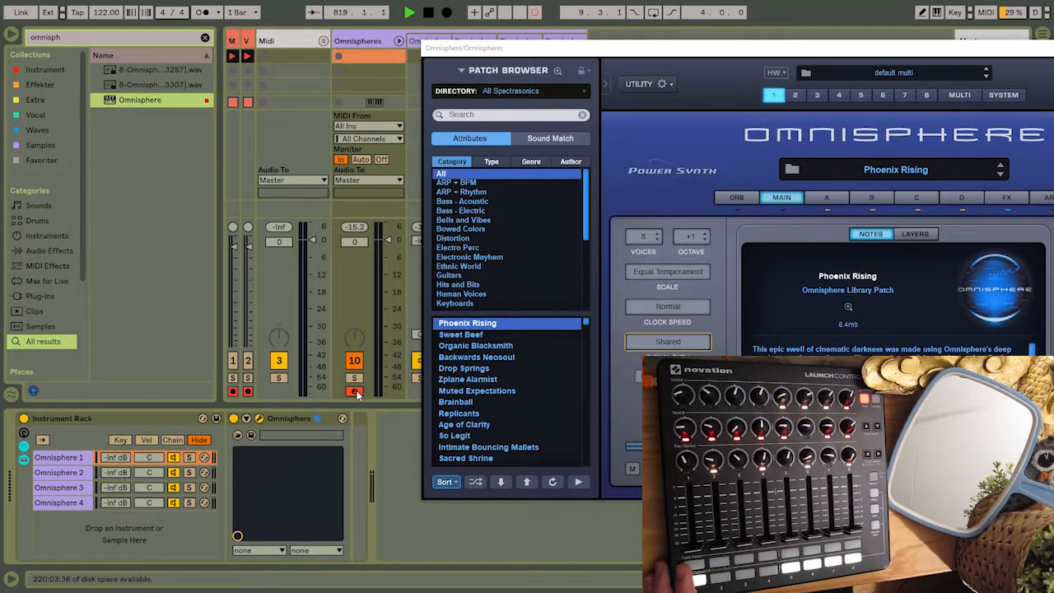
{"action": "right_click", "coordinate": [503, 480]}
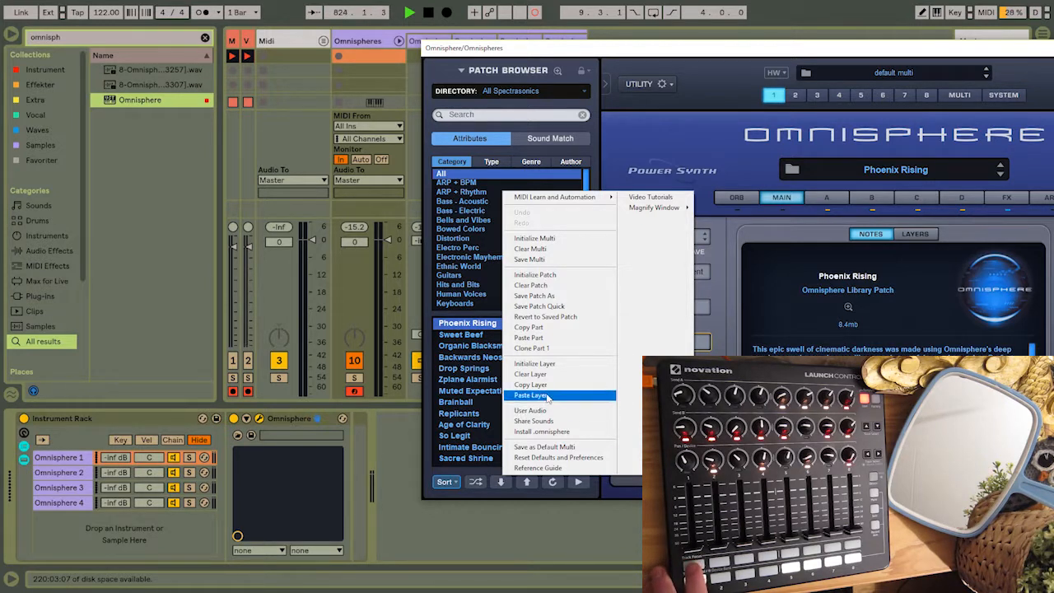
{"action": "right_click", "coordinate": [501, 488]}
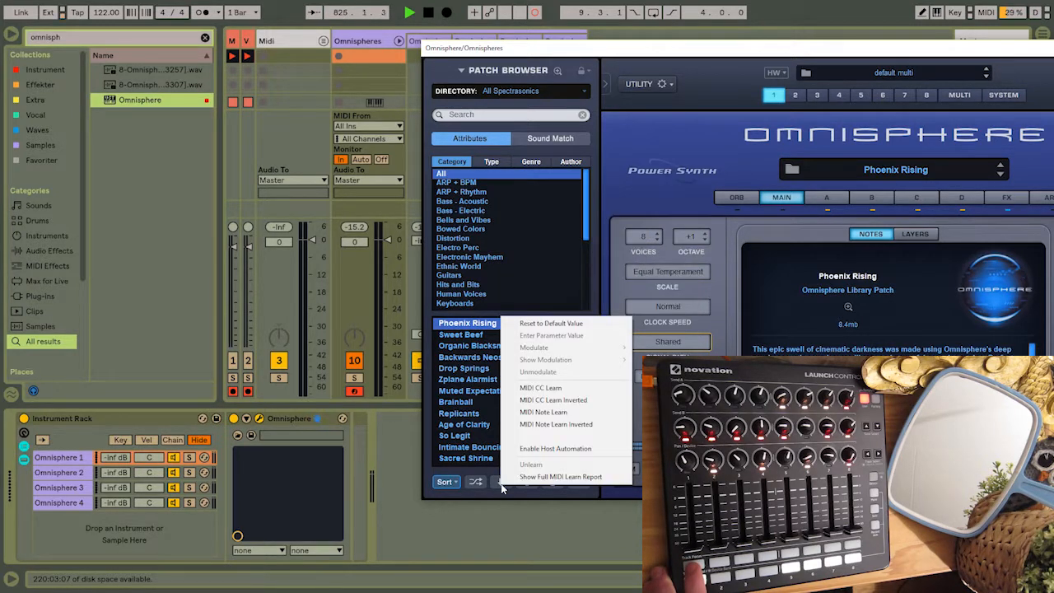
{"action": "left_click", "coordinate": [558, 391]}
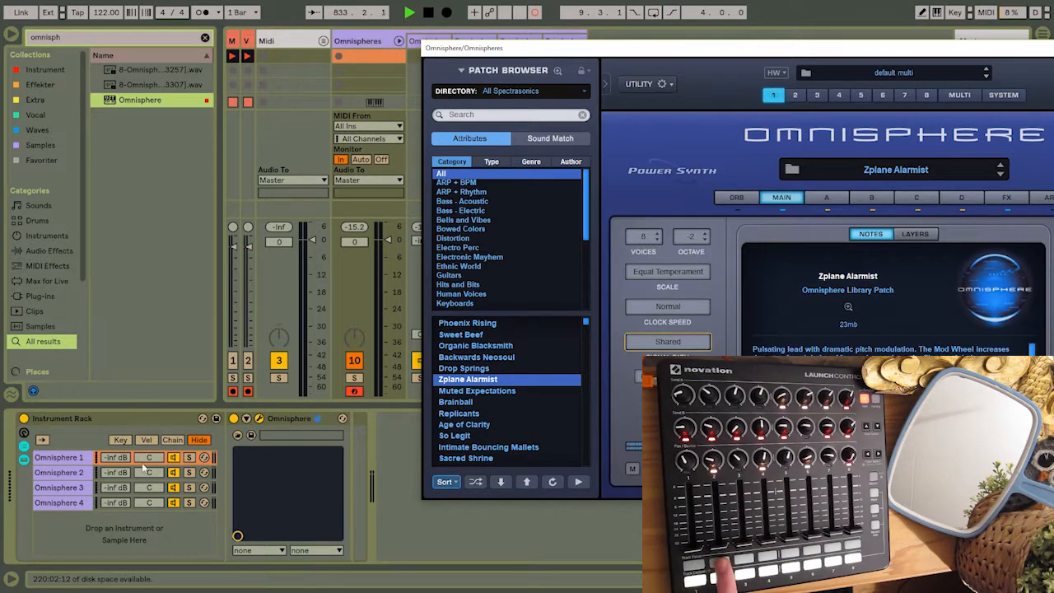
Assign Omnisphere 2's next-patch arrow with MIDI CC Learn, step the patch on to Creepy Crawlies and close the plug-in windows.
{"action": "left_click", "coordinate": [86, 472]}
{"action": "left_click", "coordinate": [260, 419]}
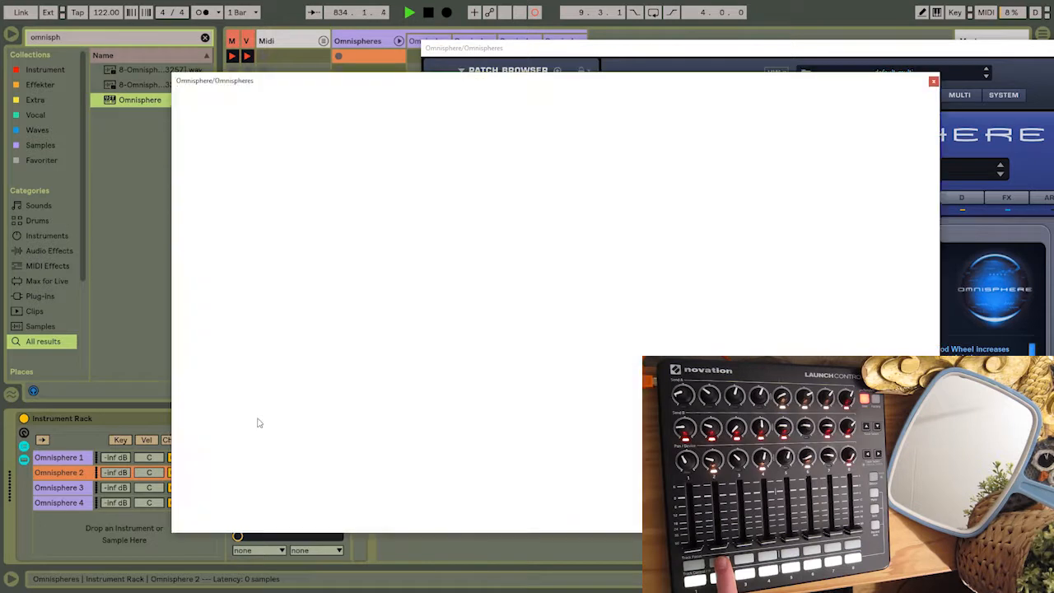
{"action": "right_click", "coordinate": [251, 513]}
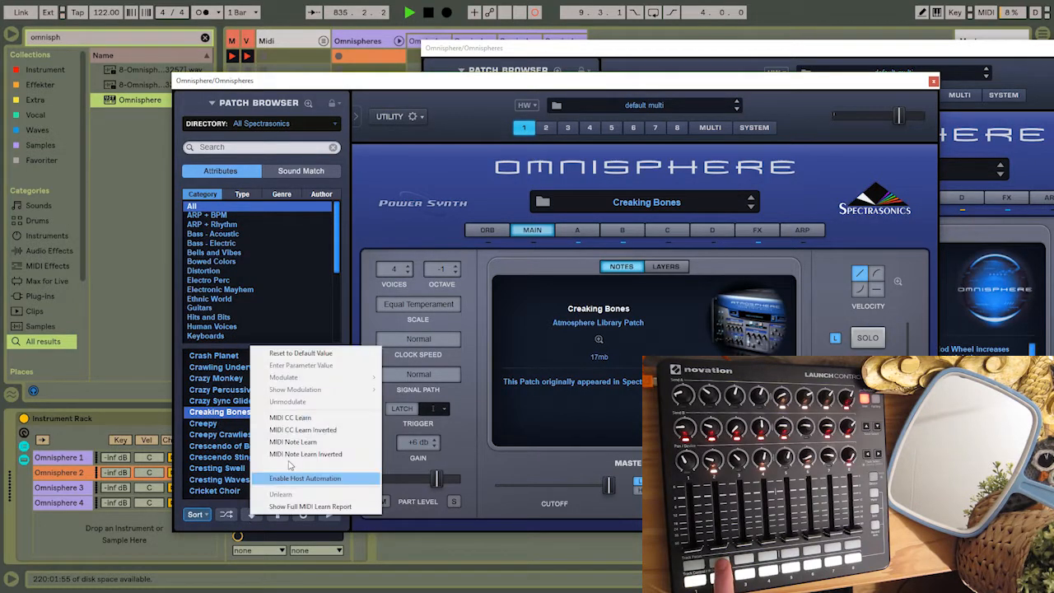
{"action": "left_click", "coordinate": [299, 419]}
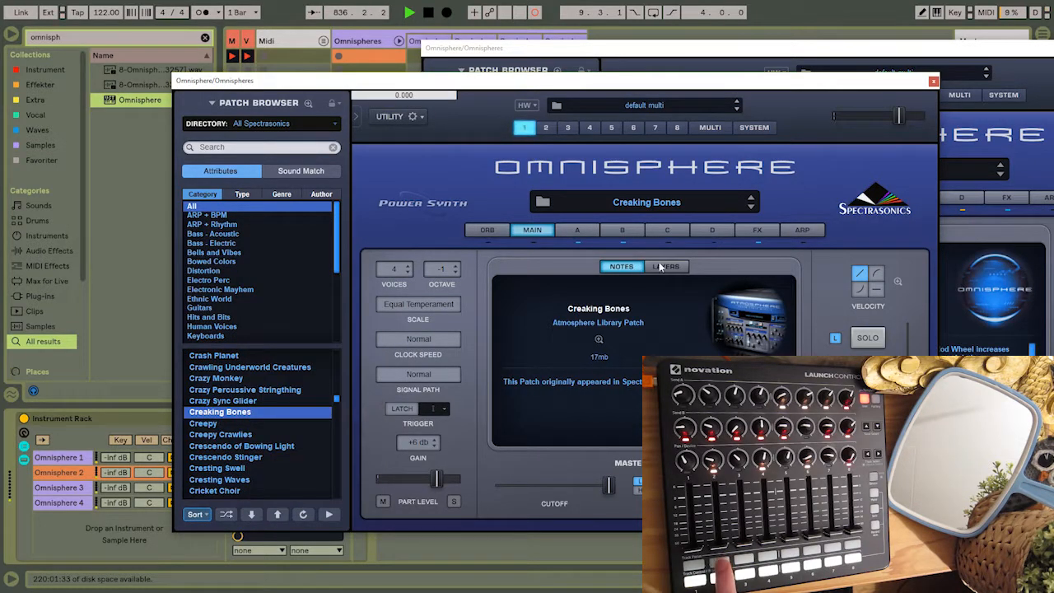
{"action": "key", "text": "Down"}
{"action": "key", "text": "Down"}
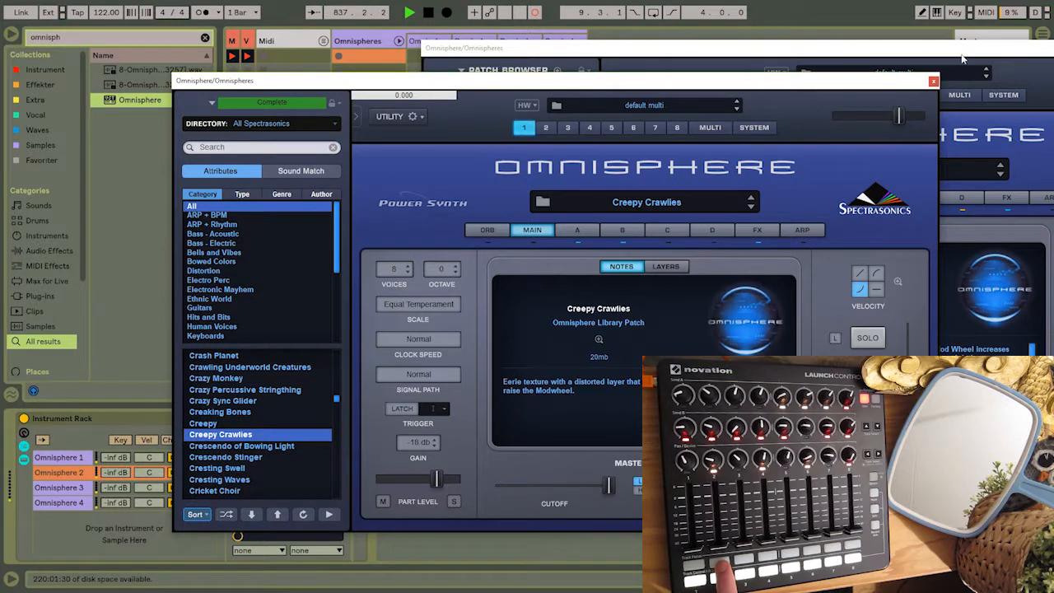
{"action": "left_click", "coordinate": [934, 81]}
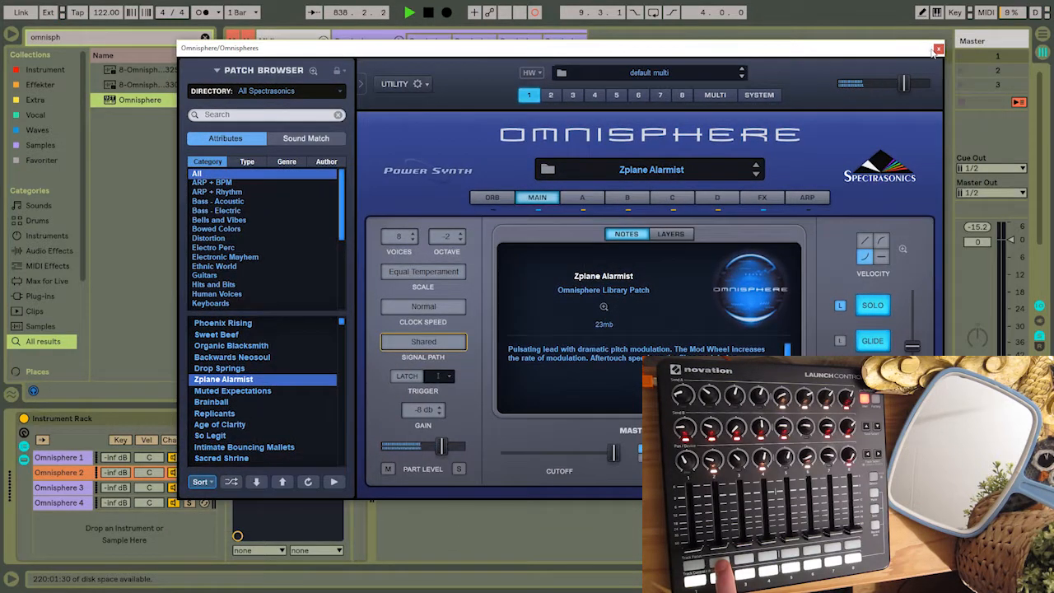
{"action": "key", "text": "ctrl+alt+p"}
Assign Omnisphere 3's next-patch arrow to a controller button with MIDI CC Learn and close its plug-in window.
{"action": "left_click", "coordinate": [61, 487]}
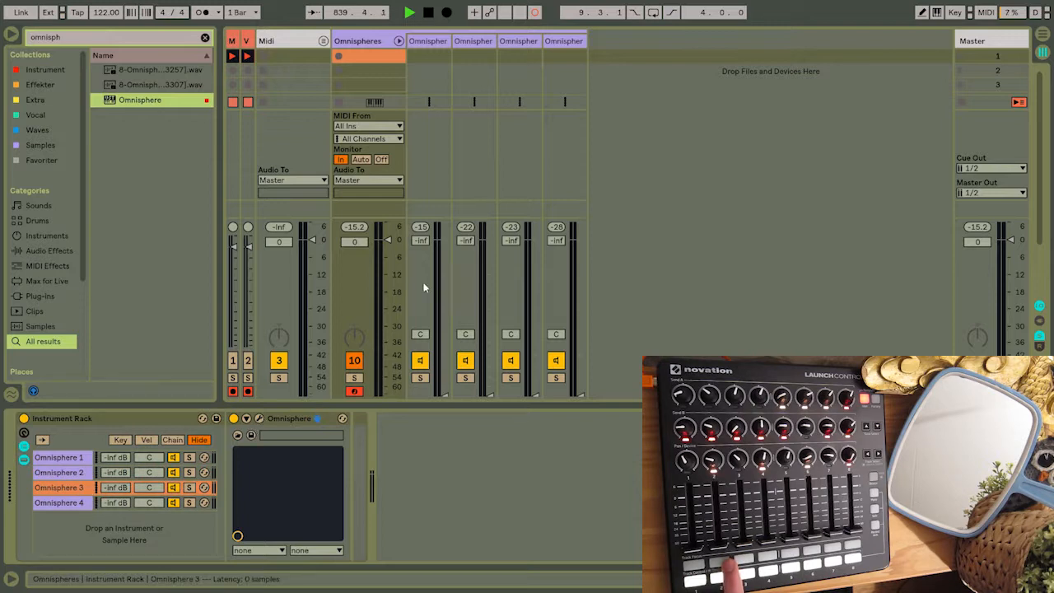
{"action": "key", "text": "ctrl+alt+p"}
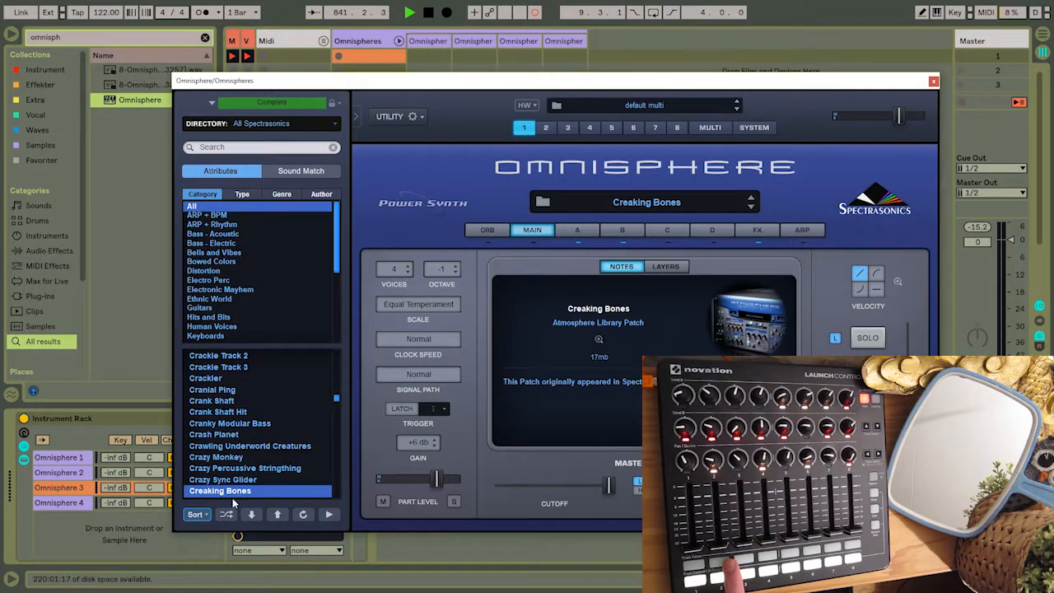
{"action": "right_click", "coordinate": [246, 513]}
{"action": "left_click", "coordinate": [305, 428]}
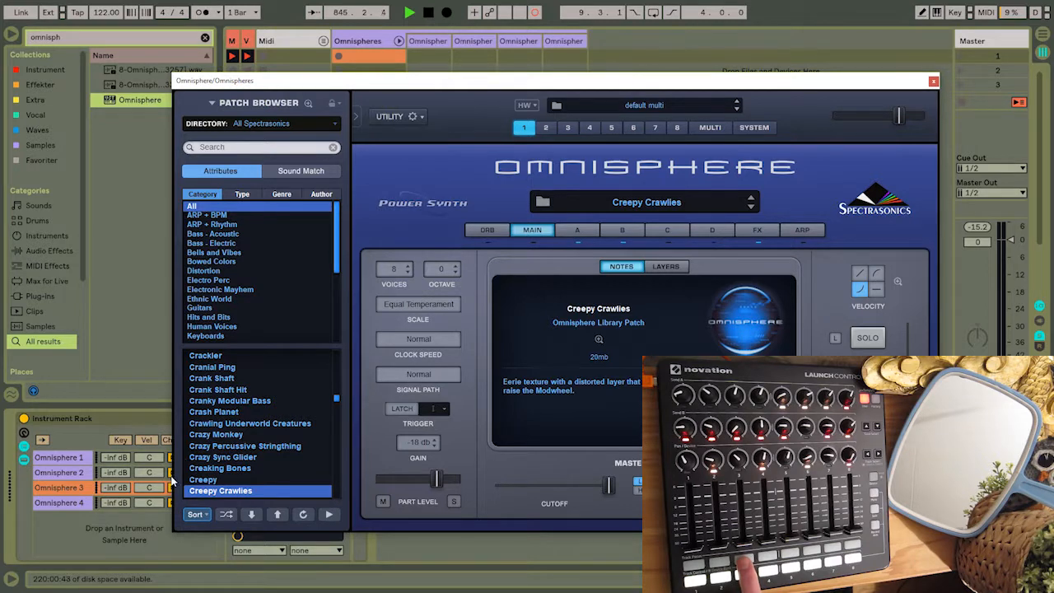
{"action": "left_click", "coordinate": [933, 81]}
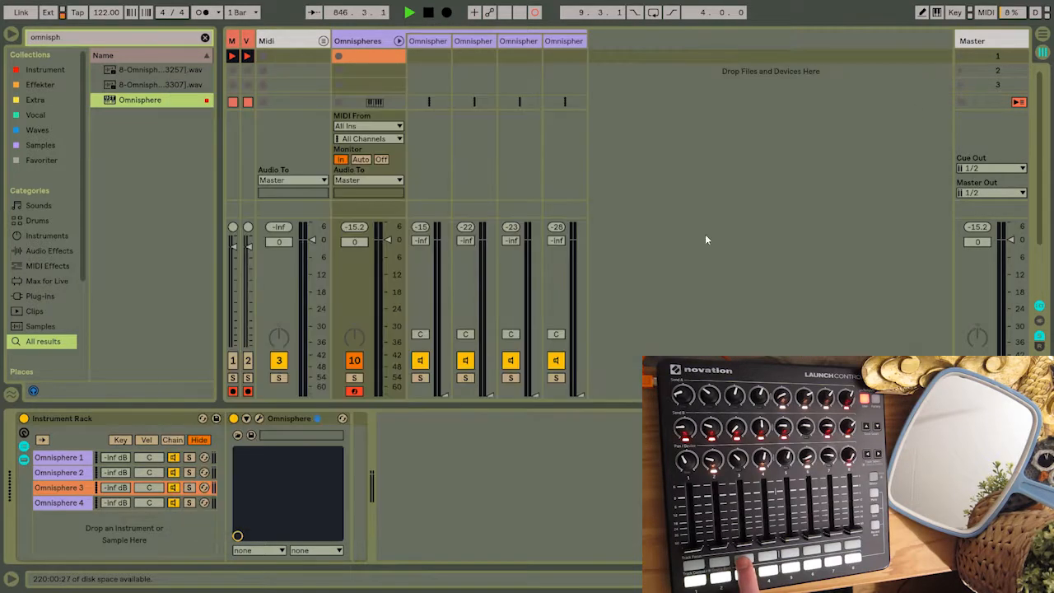
Assign Omnisphere 4's next-patch arrow to a controller button with MIDI CC Learn and close its plug-in window.
{"action": "left_click", "coordinate": [71, 502]}
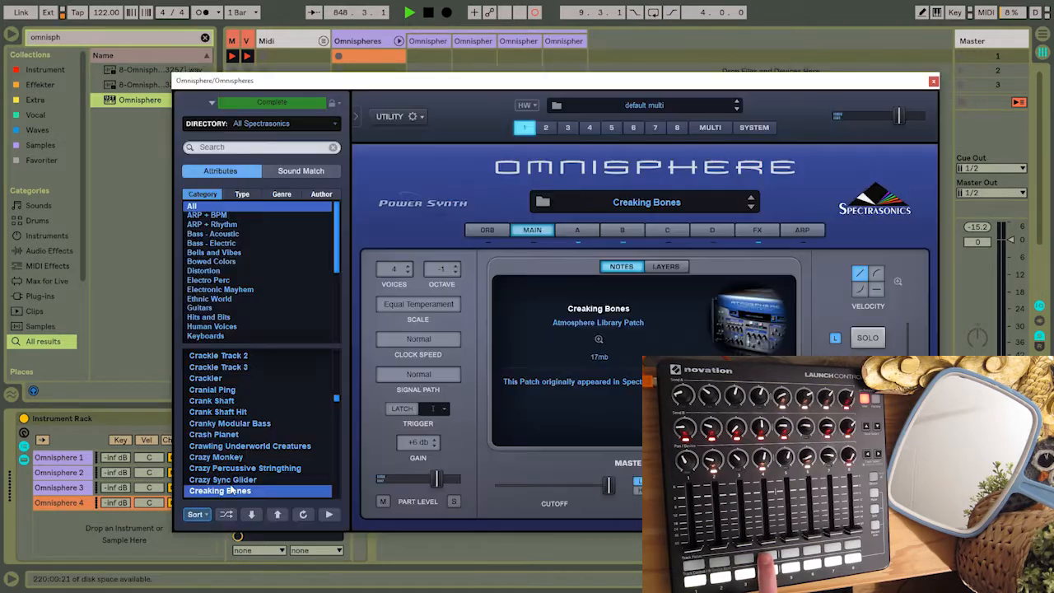
{"action": "right_click", "coordinate": [253, 346]}
{"action": "left_click", "coordinate": [293, 414]}
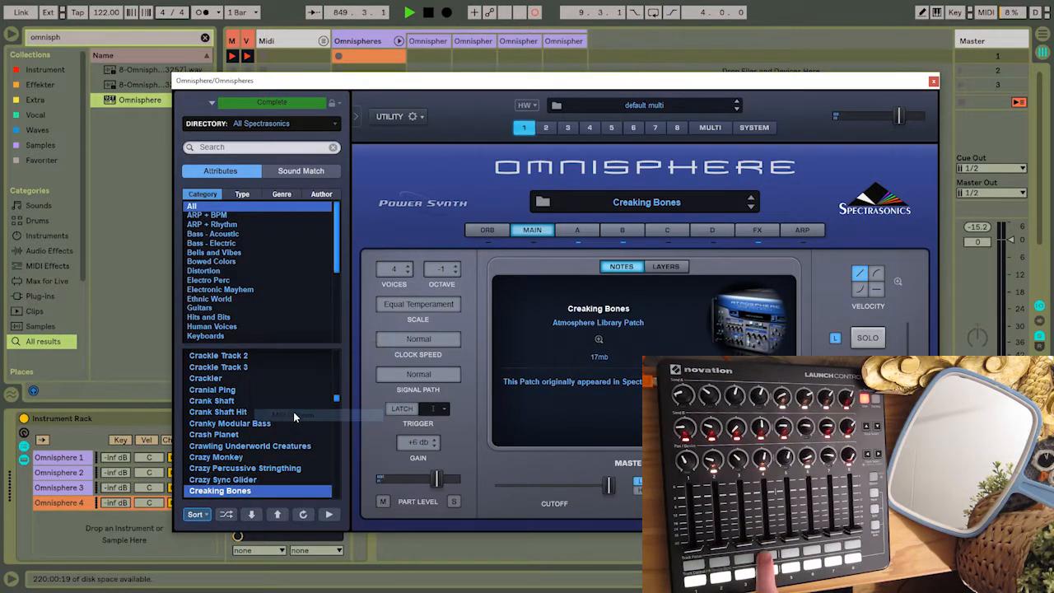
{"action": "left_click", "coordinate": [933, 82]}
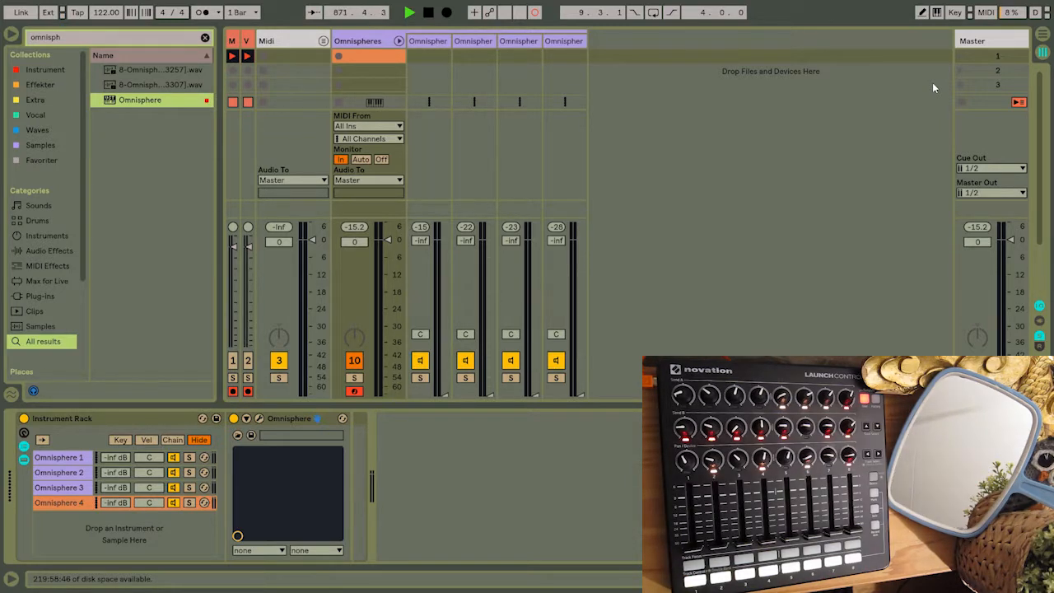
Unfold the Midi group and load the Random MIDI effect's Fifth preset onto the Mad 1 Send 1 track.
{"action": "left_click", "coordinate": [323, 41]}
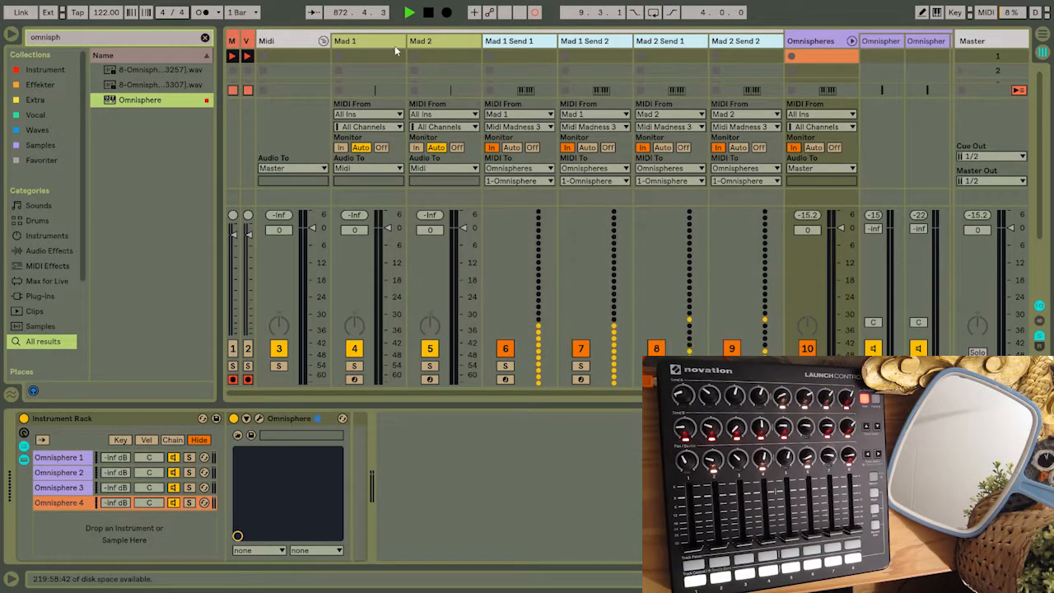
{"action": "left_click", "coordinate": [373, 40]}
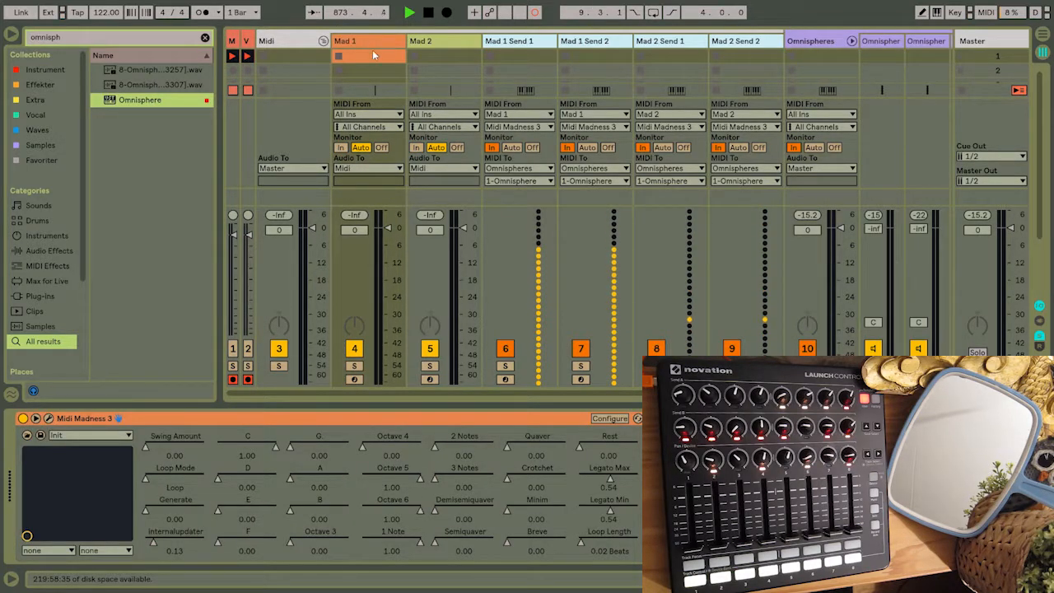
{"action": "left_click", "coordinate": [535, 41]}
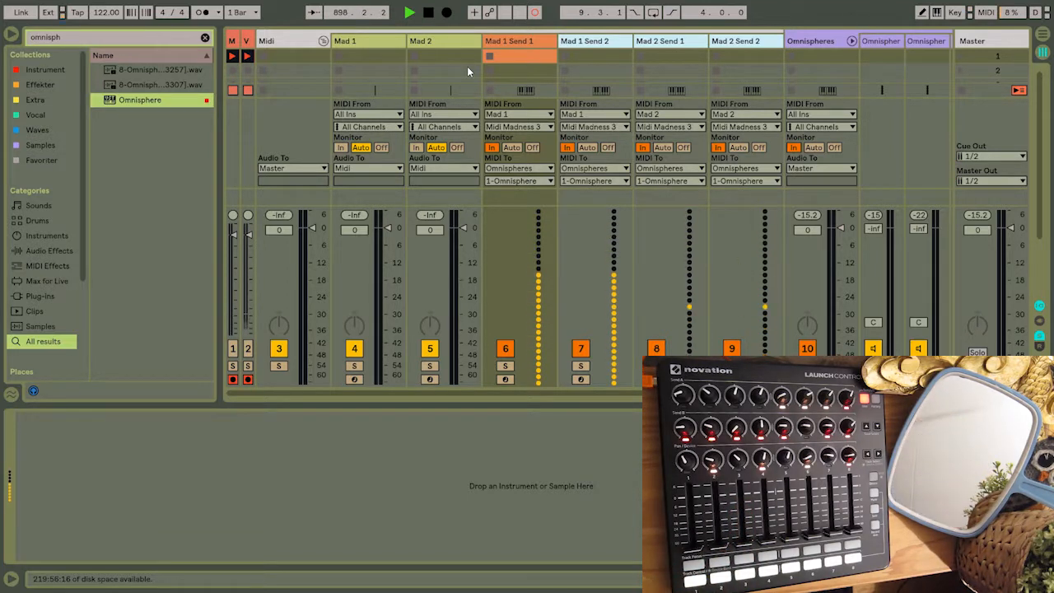
{"action": "left_click", "coordinate": [204, 38]}
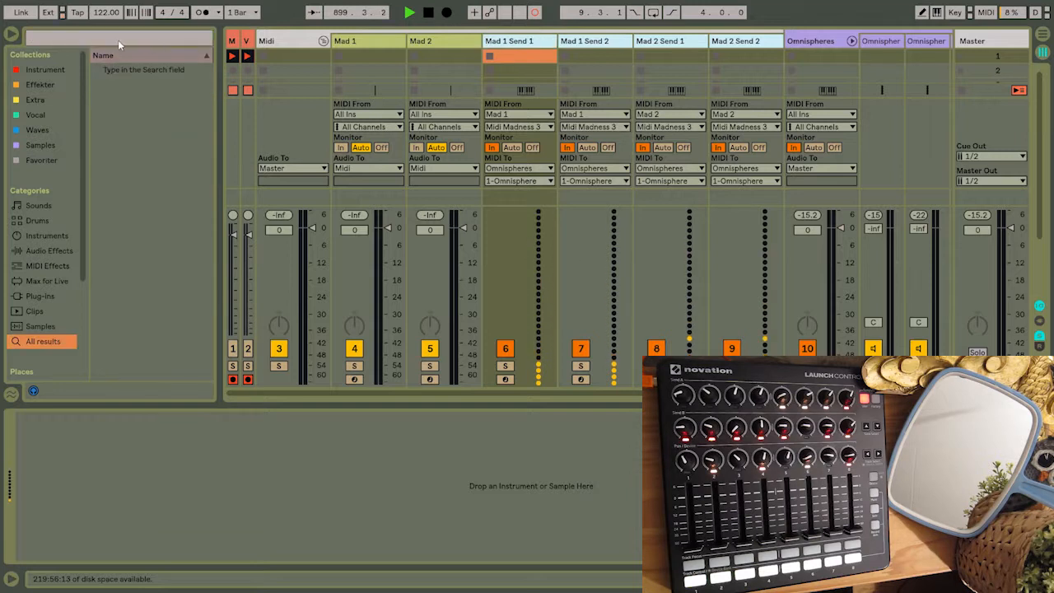
{"action": "left_click", "coordinate": [52, 267]}
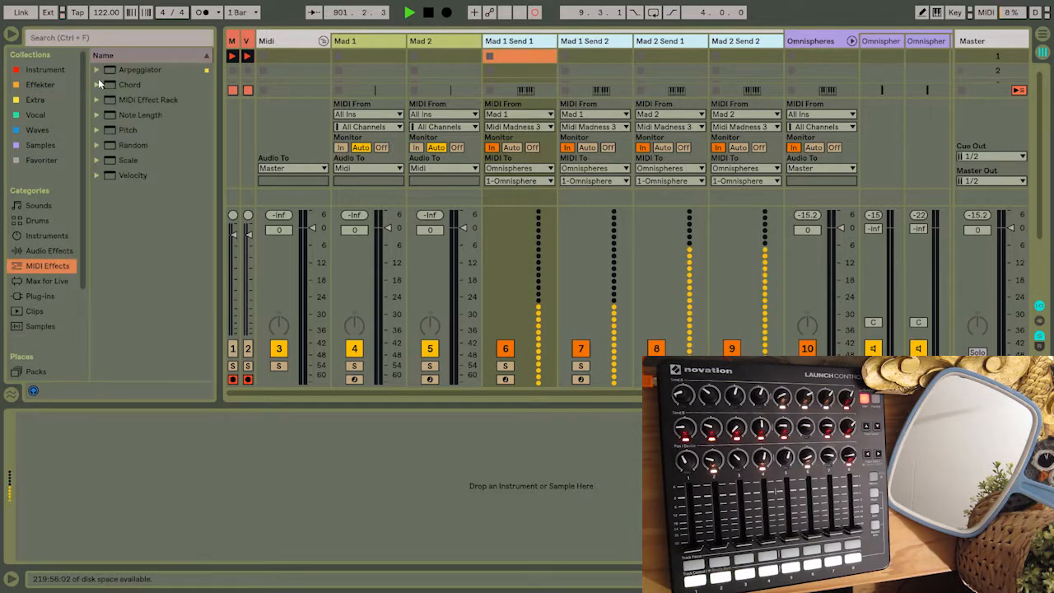
{"action": "left_click", "coordinate": [95, 145]}
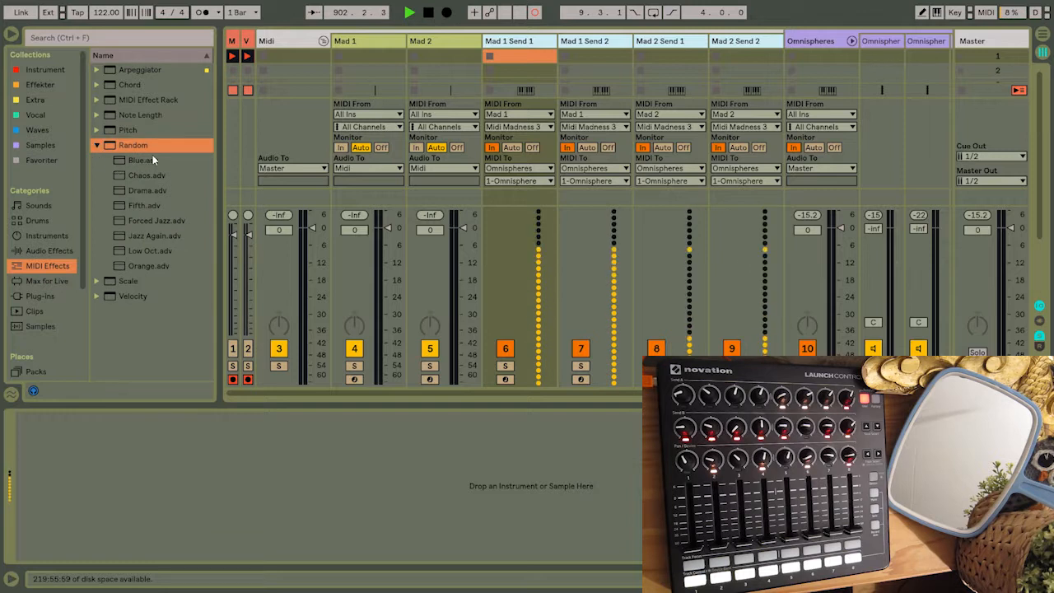
{"action": "left_click", "coordinate": [145, 206]}
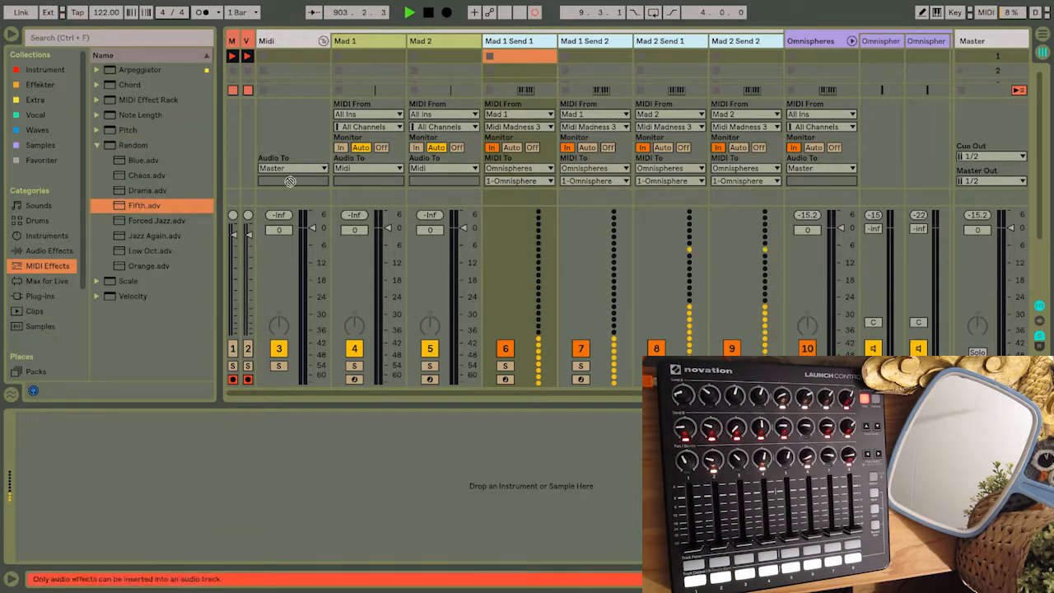
{"action": "key", "text": "Return"}
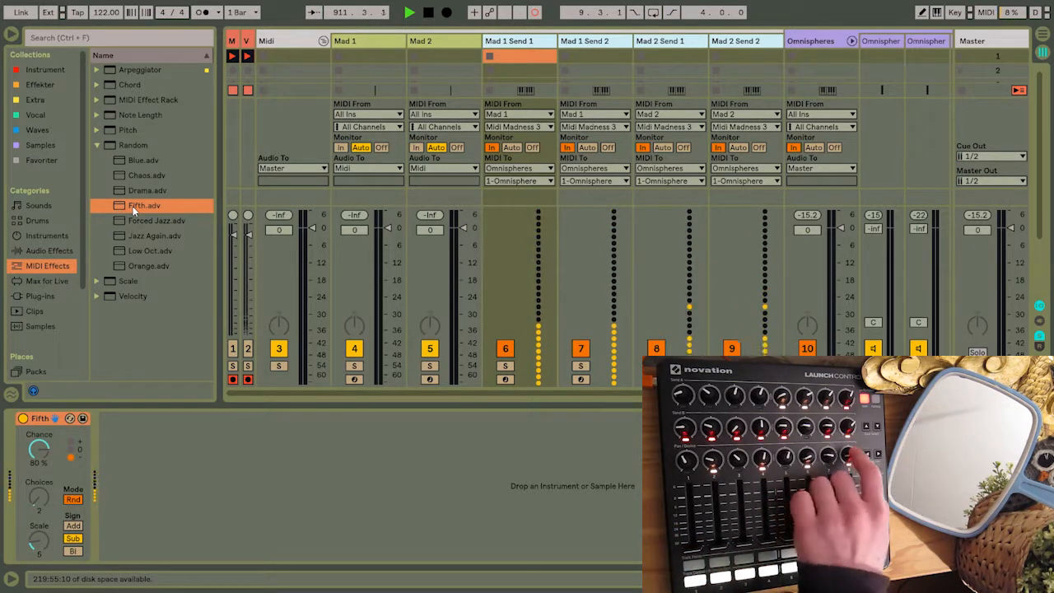
MIDI-map the Chance of Fifth on Mad 1 Send 1 to the controller knob sending CC 111.
{"action": "key", "text": "ctrl+m"}
{"action": "left_click", "coordinate": [38, 448]}
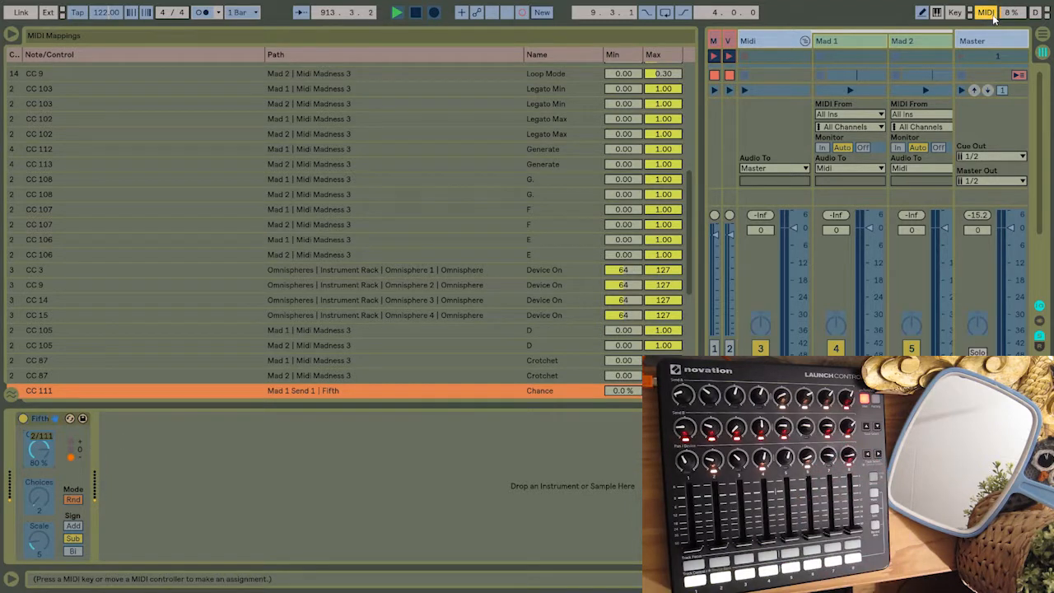
{"action": "left_click", "coordinate": [986, 12]}
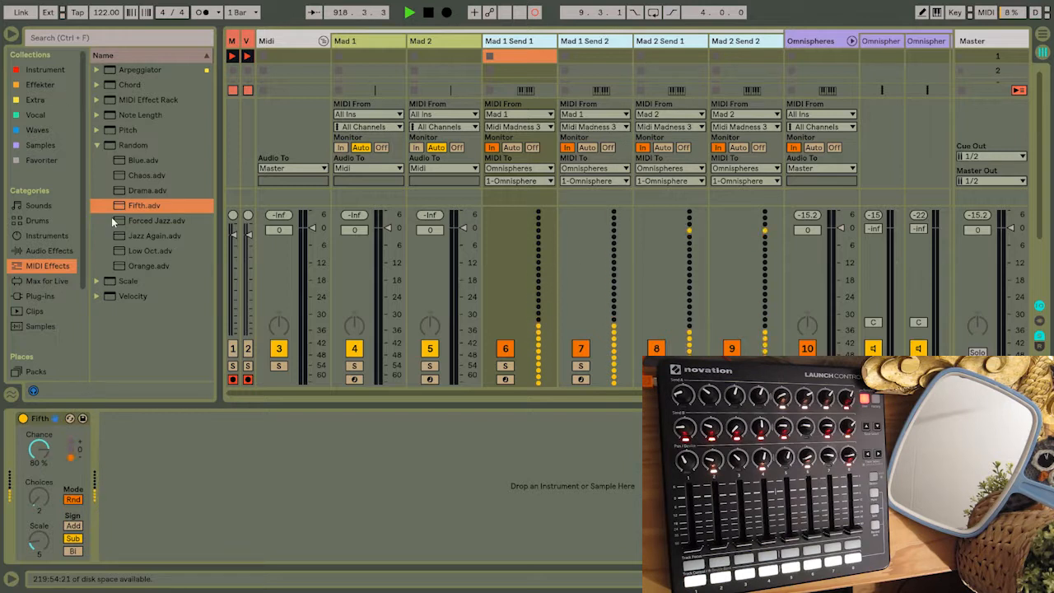
Add the Fifth preset to the Mad 2 Send 1 track and MIDI-map its Chance to the same CC 111 knob.
{"action": "left_click", "coordinate": [681, 59]}
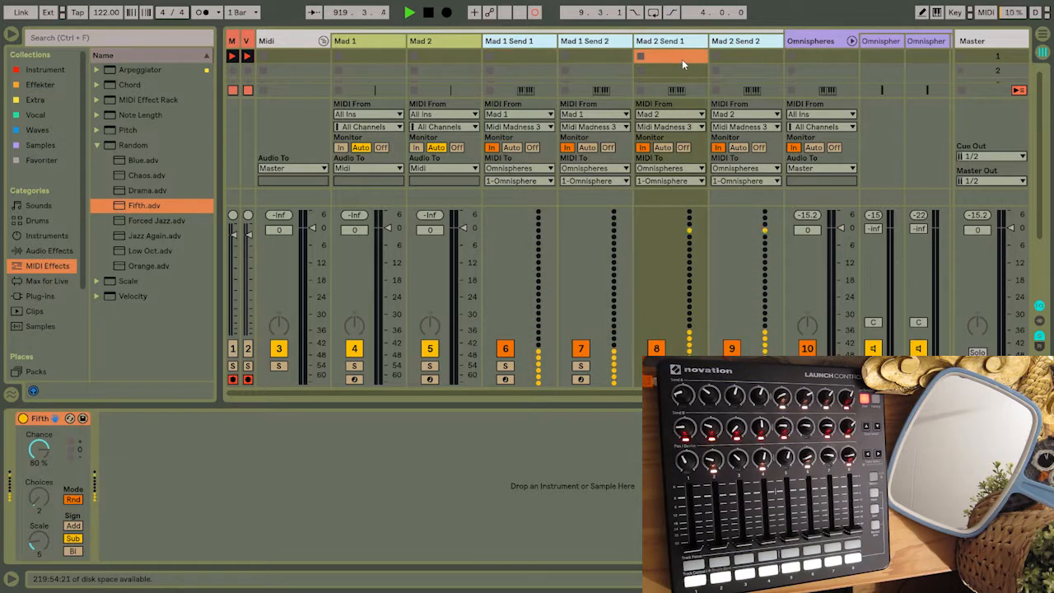
{"action": "left_click", "coordinate": [986, 12]}
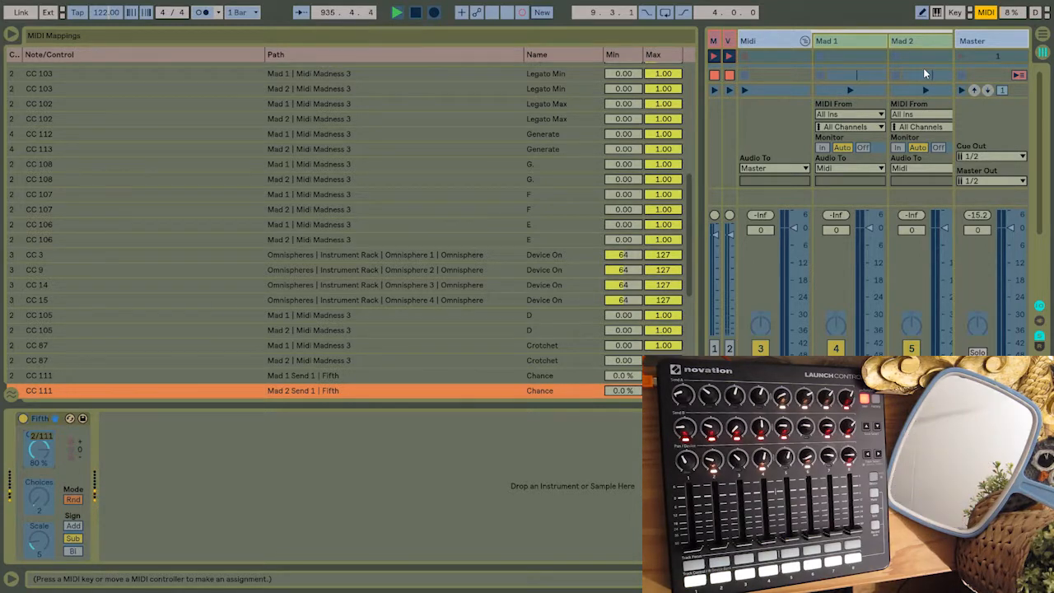
{"action": "left_click", "coordinate": [985, 17]}
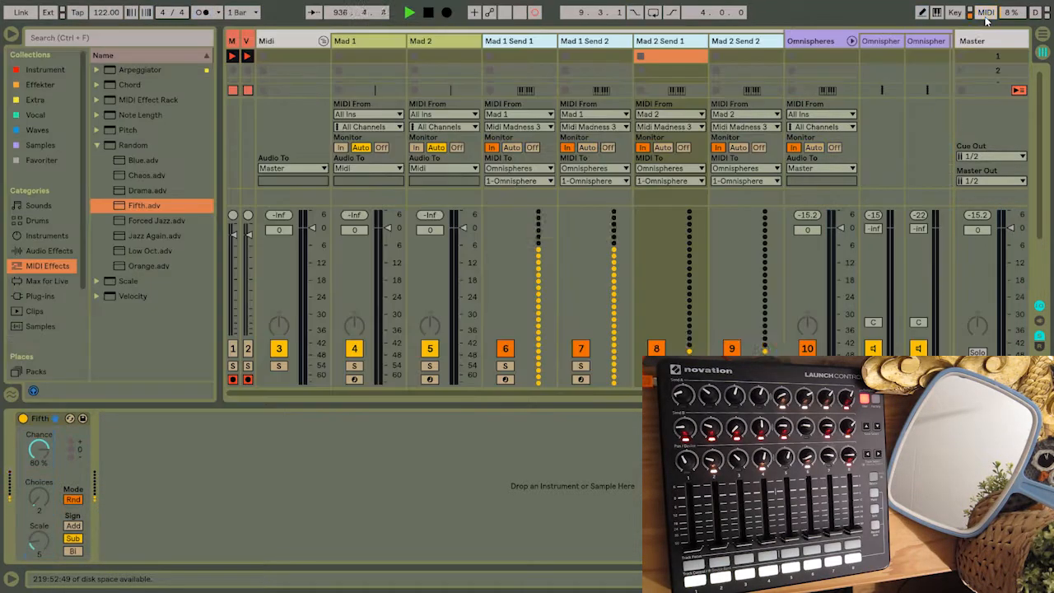
Fold the Midi group and the Omnispheres track's chains in the session mixer.
{"action": "left_click", "coordinate": [323, 41]}
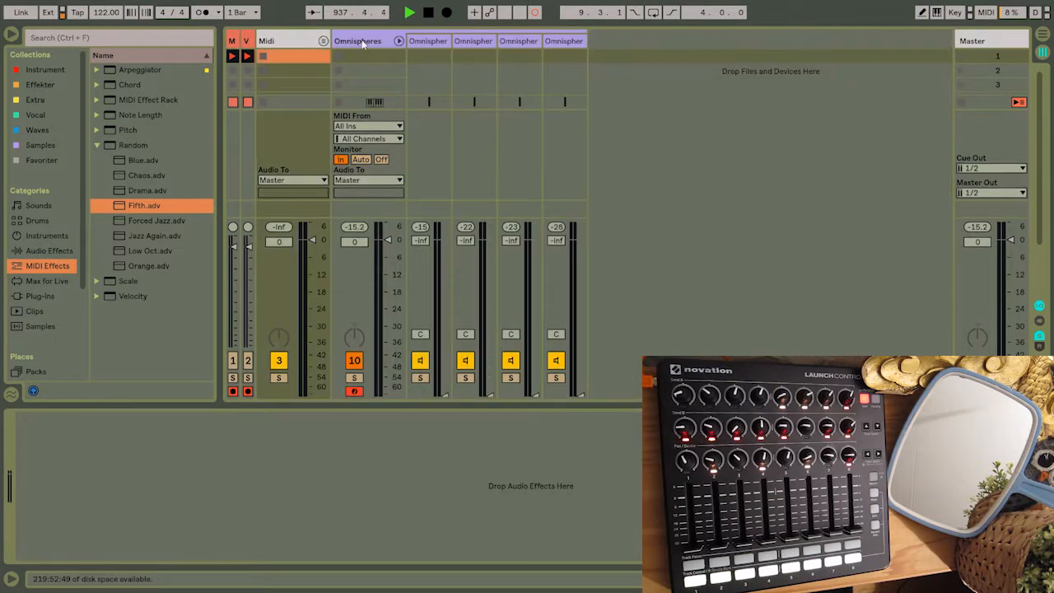
{"action": "left_click", "coordinate": [398, 41]}
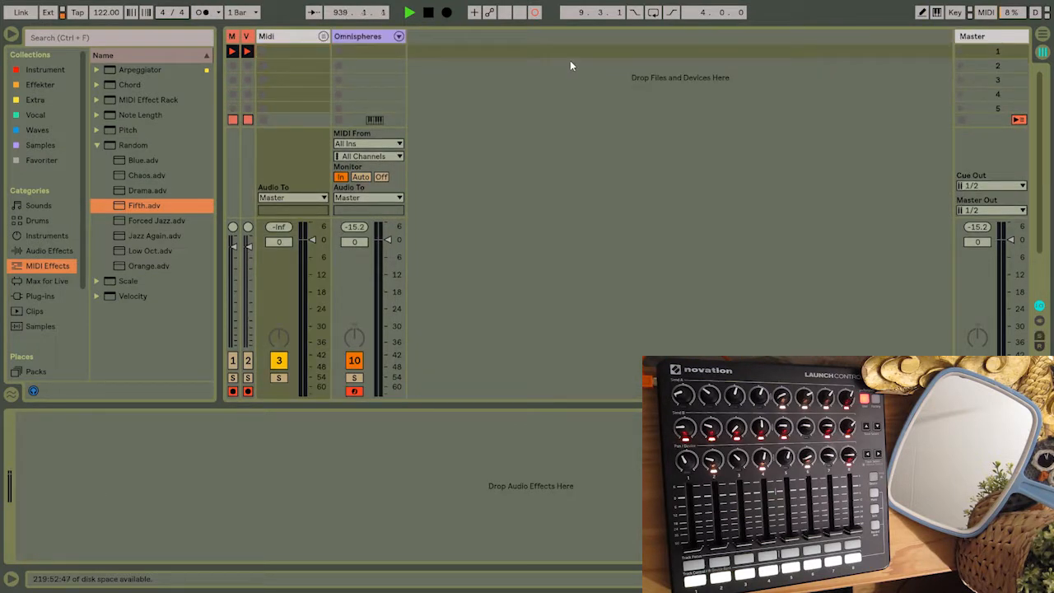